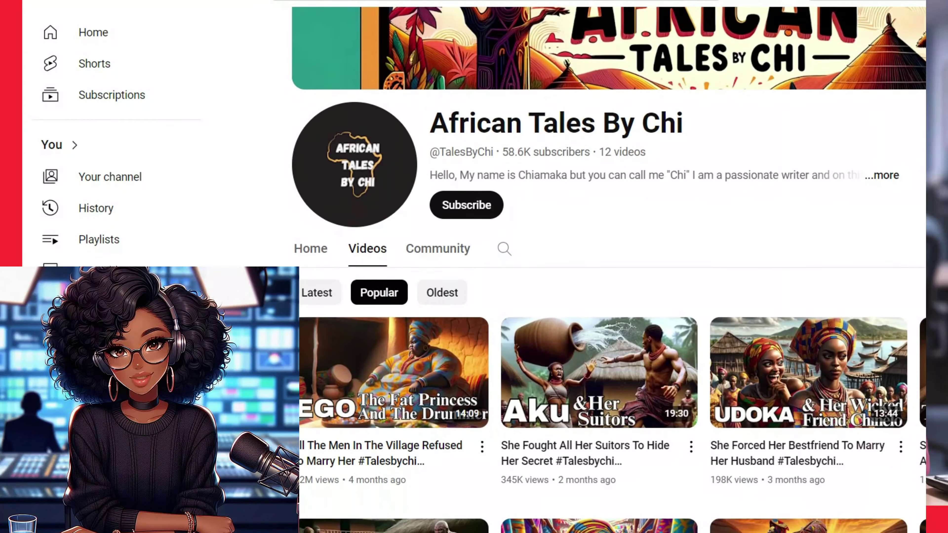
# Step: Examine the popular videos of the African Tales By Chi channel and the similar folktale videos in the search results, with their view counts
pyautogui.scroll(-3, 596, 299)
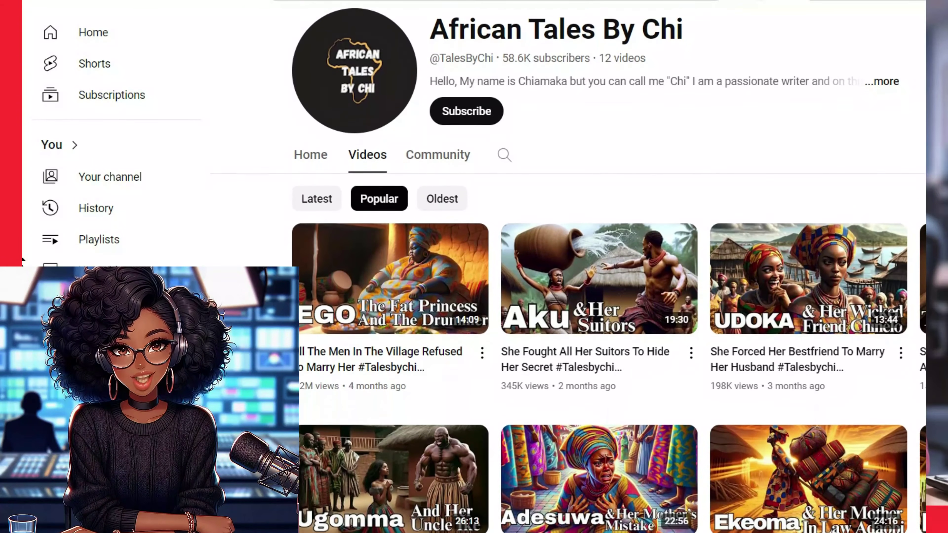
pyautogui.scroll(-3, 597, 299)
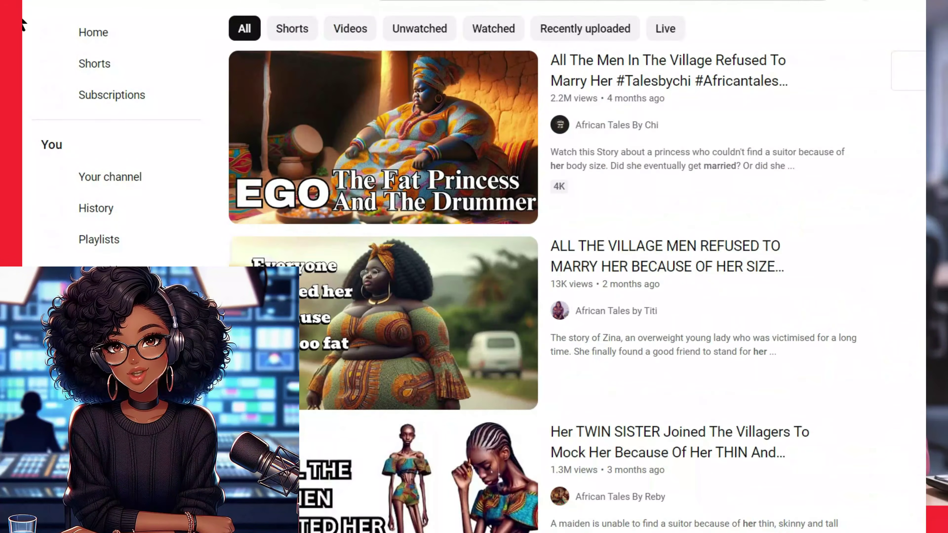
pyautogui.scroll(-6, 24, 46)
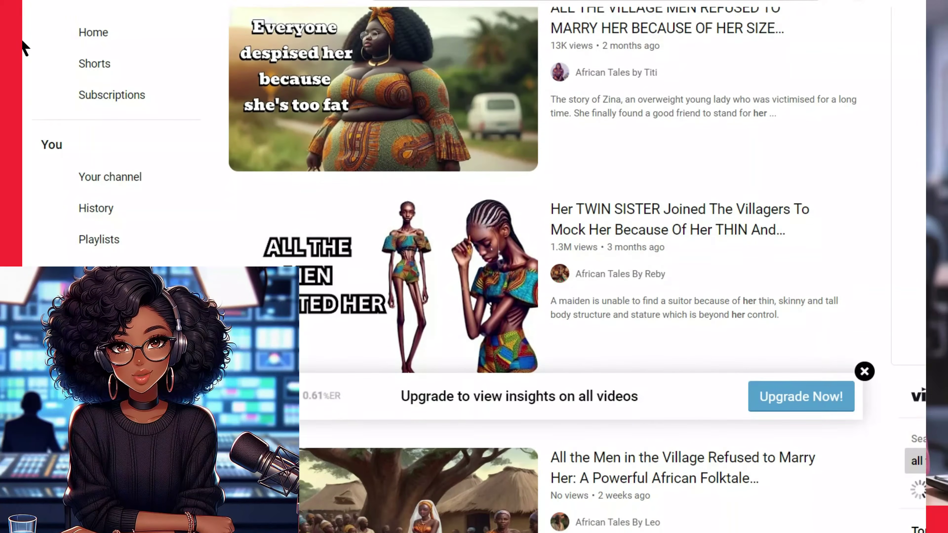
pyautogui.scroll(-2, 24, 46)
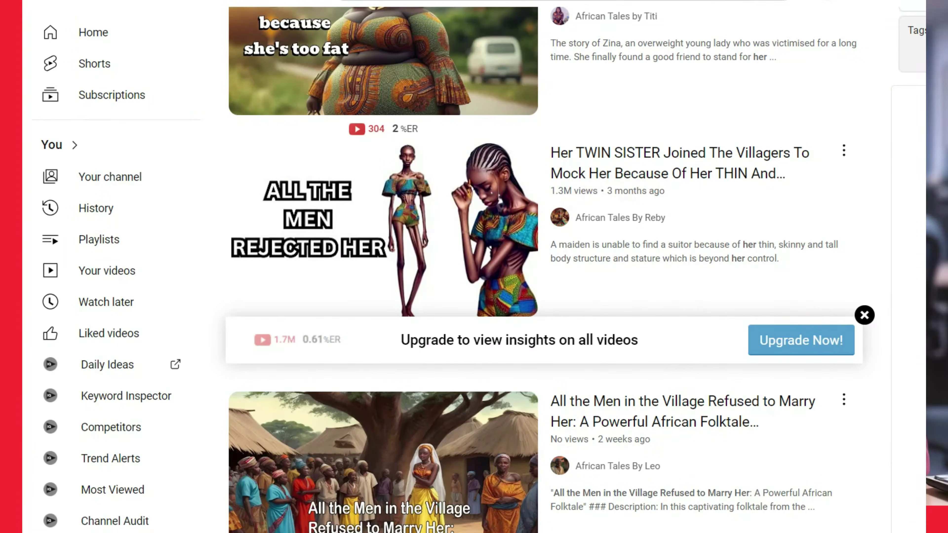
pyautogui.scroll(-8, 24, 56)
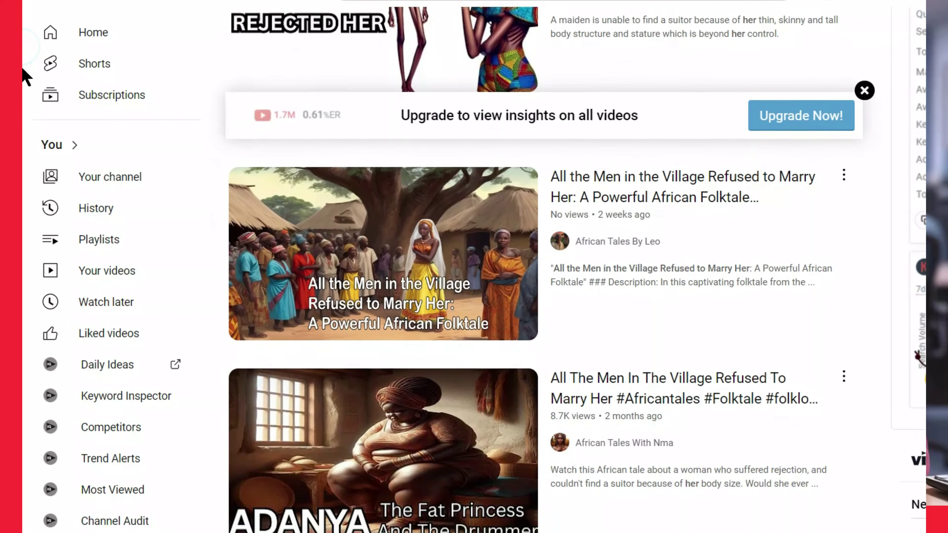
pyautogui.scroll(-6, 24, 87)
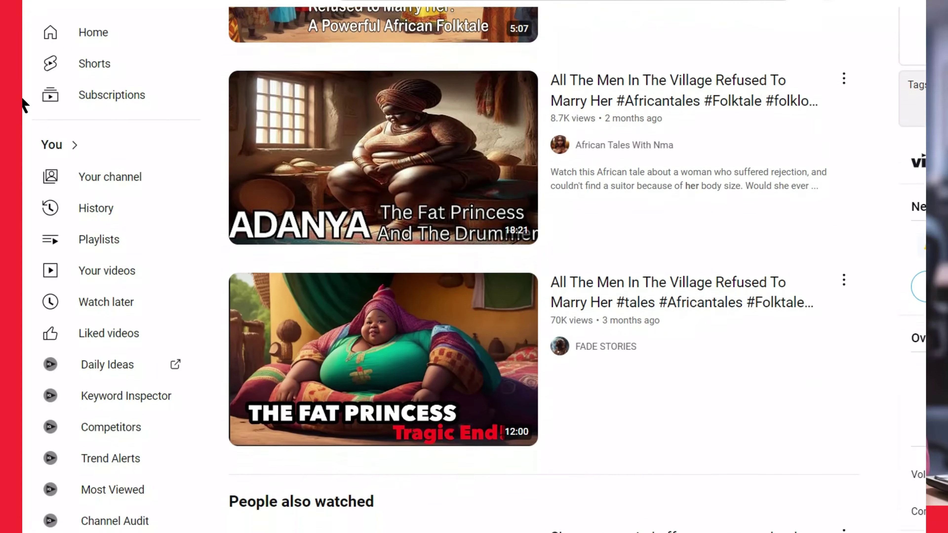
pyautogui.scroll(-2, 24, 114)
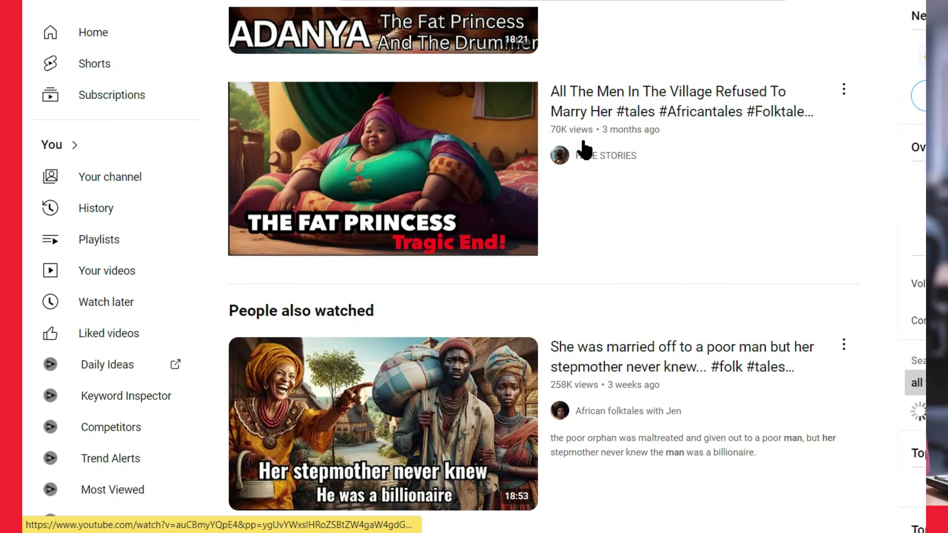
pyautogui.scroll(-10, 24, 358)
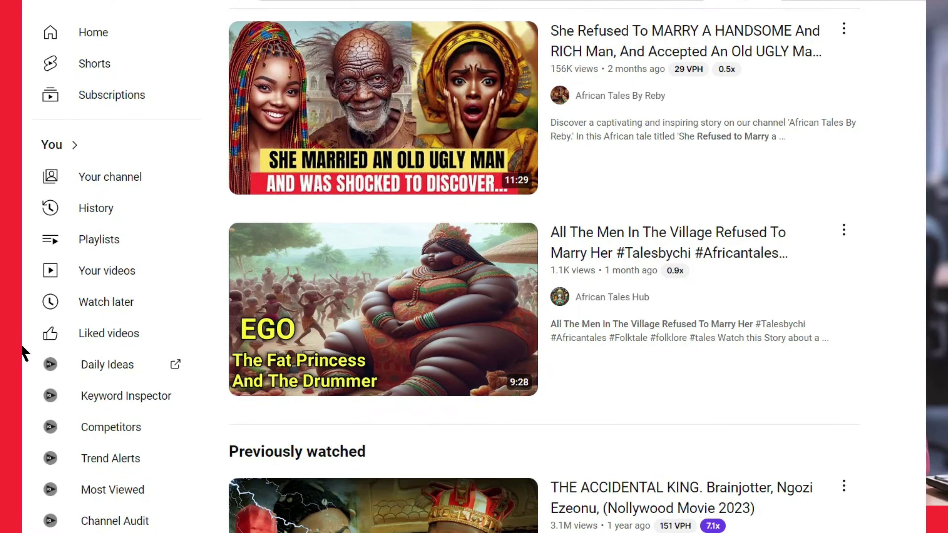
pyautogui.scroll(-6, 24, 373)
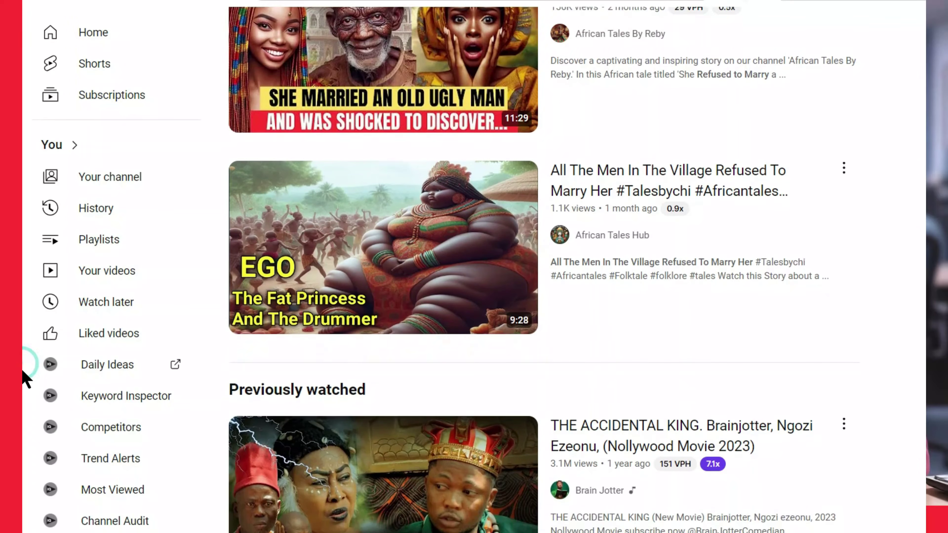
pyautogui.scroll(-11, 25, 395)
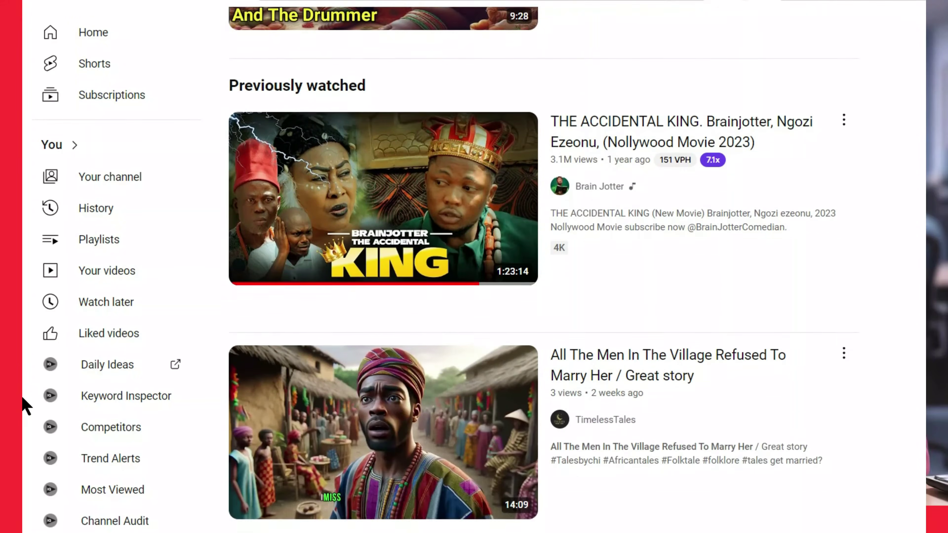
pyautogui.scroll(-7, 25, 438)
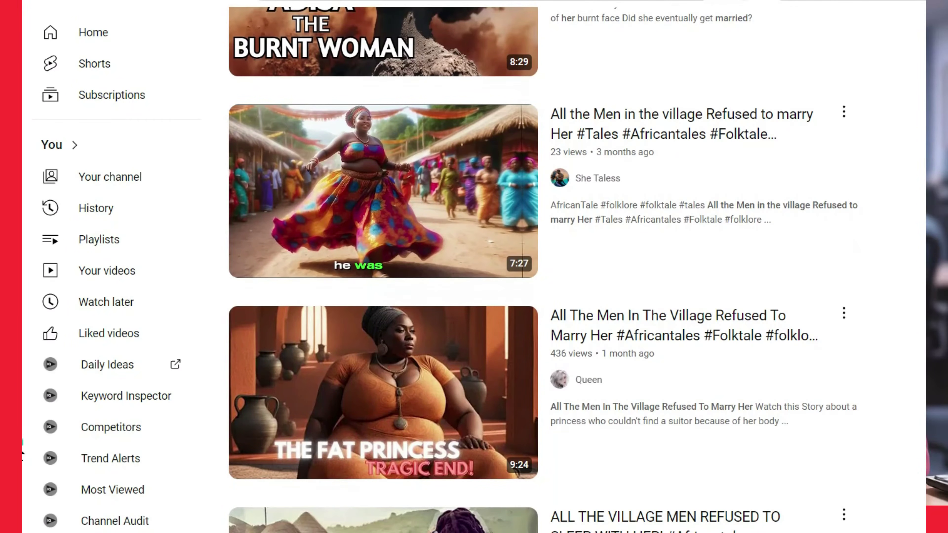
pyautogui.scroll(-12, 24, 450)
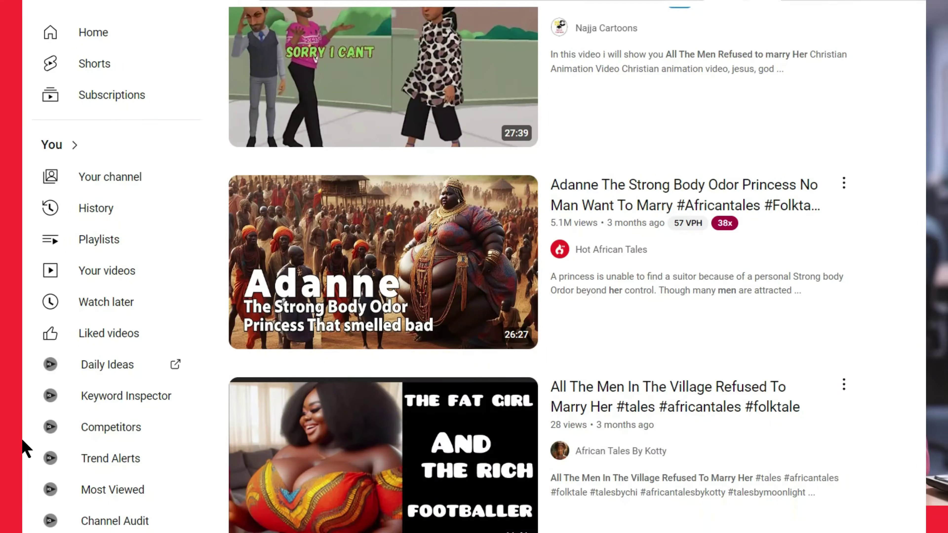
pyautogui.scroll(-2, 26, 450)
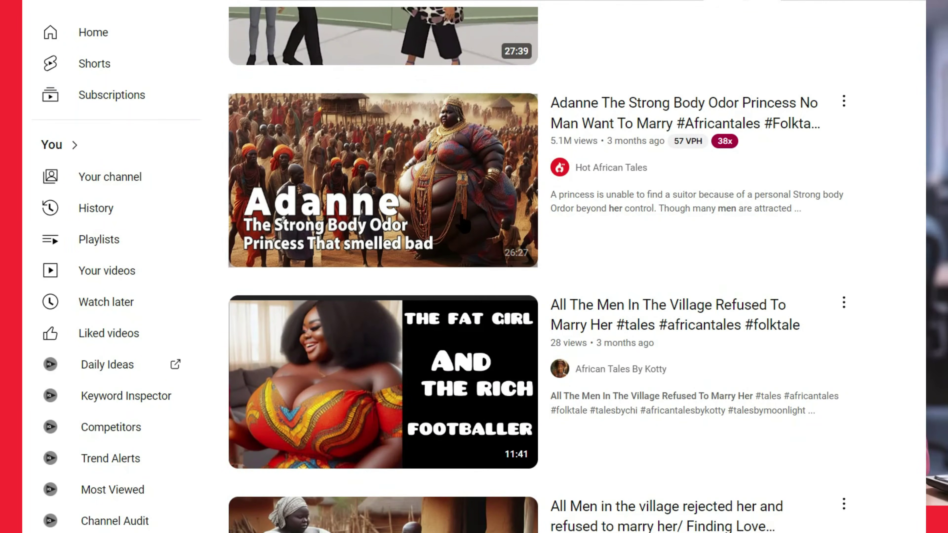
pyautogui.moveTo(420, 170)
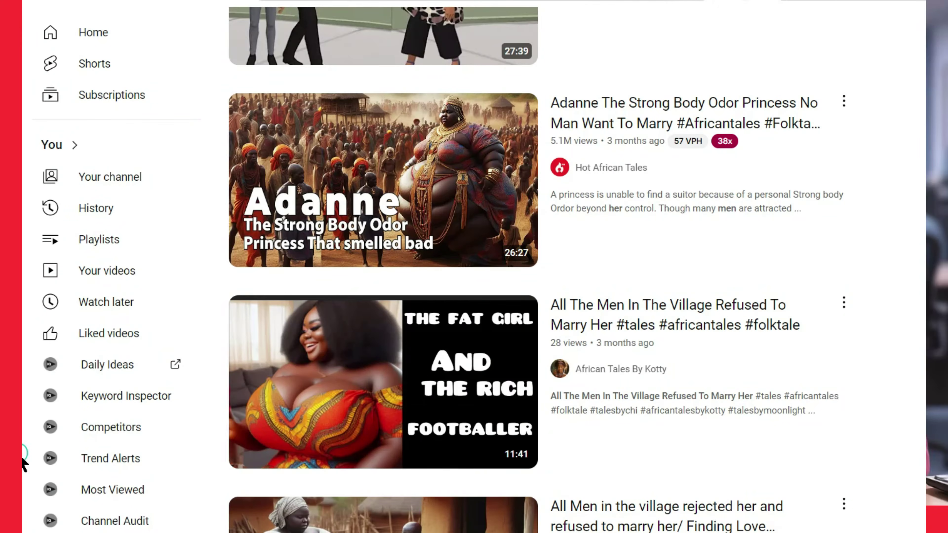
pyautogui.scroll(-3, 24, 464)
pyautogui.scroll(3, 22, 467)
pyautogui.scroll(10, 22, 463)
pyautogui.scroll(-5, 22, 455)
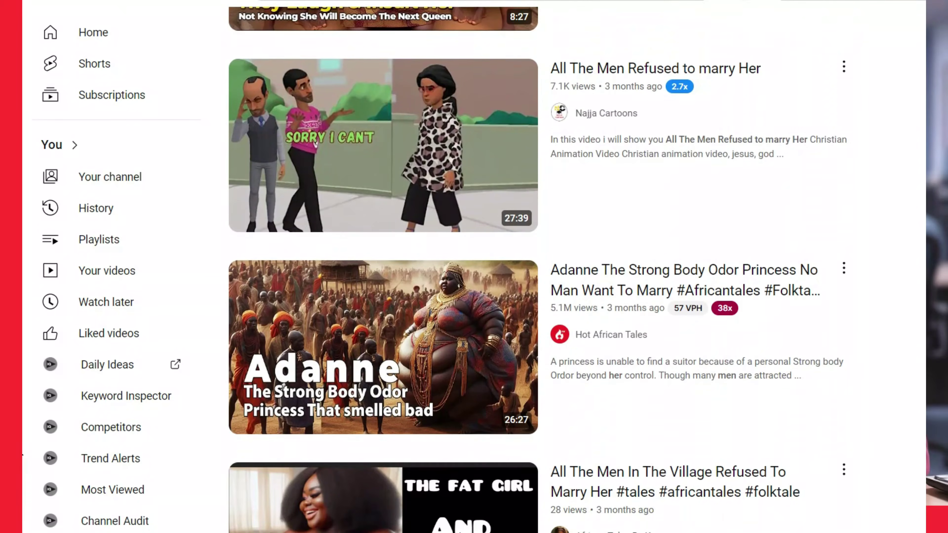
pyautogui.scroll(2, 22, 454)
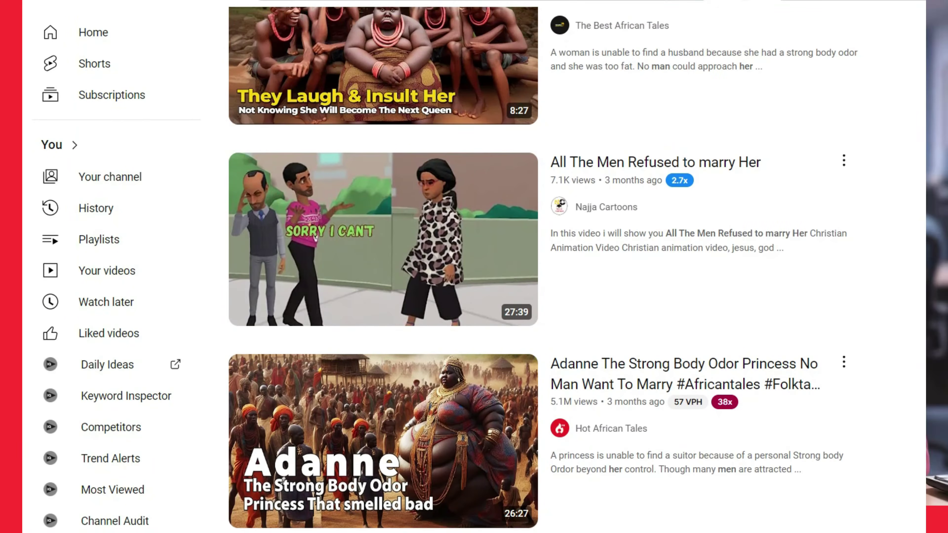
pyautogui.scroll(-10, 22, 455)
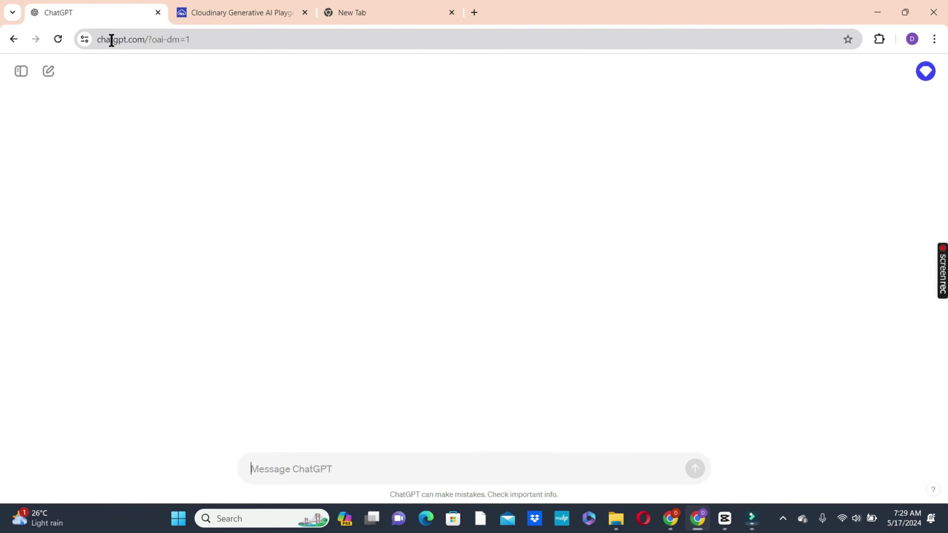
# Step: Switch to ChatGPT and write a prompt reading "give me 10 african folktales"
pyautogui.write('give 10 african')
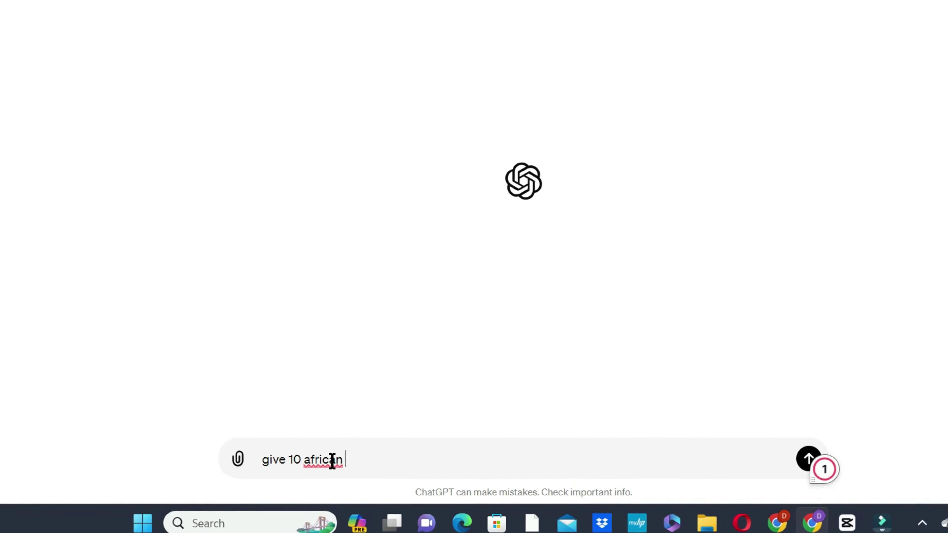
pyautogui.press('BackSpace')
pyautogui.press('BackSpace')
pyautogui.press('BackSpace')
pyautogui.press('BackSpace')
pyautogui.press('BackSpace')
pyautogui.press('BackSpace')
pyautogui.press('BackSpace')
pyautogui.press('BackSpace')
pyautogui.press('BackSpace')
pyautogui.press('BackSpace')
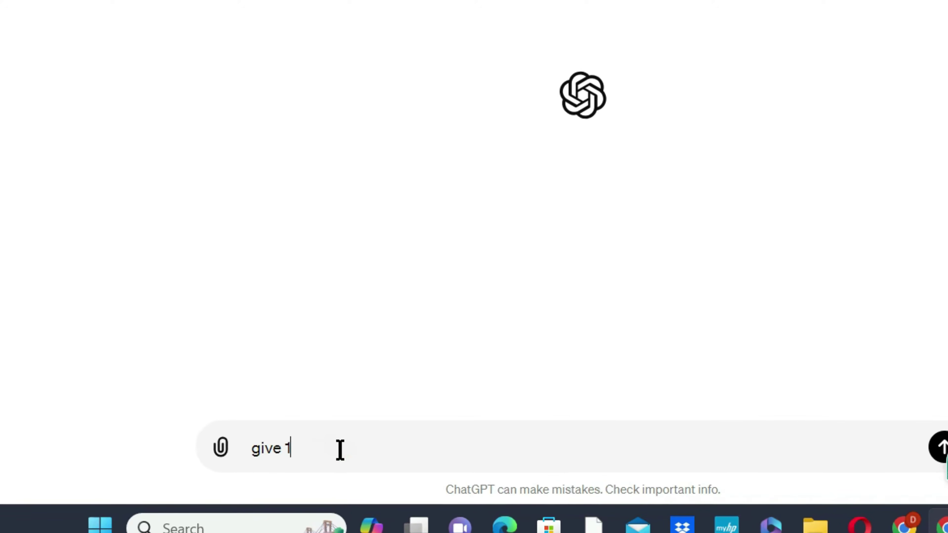
pyautogui.write('me')
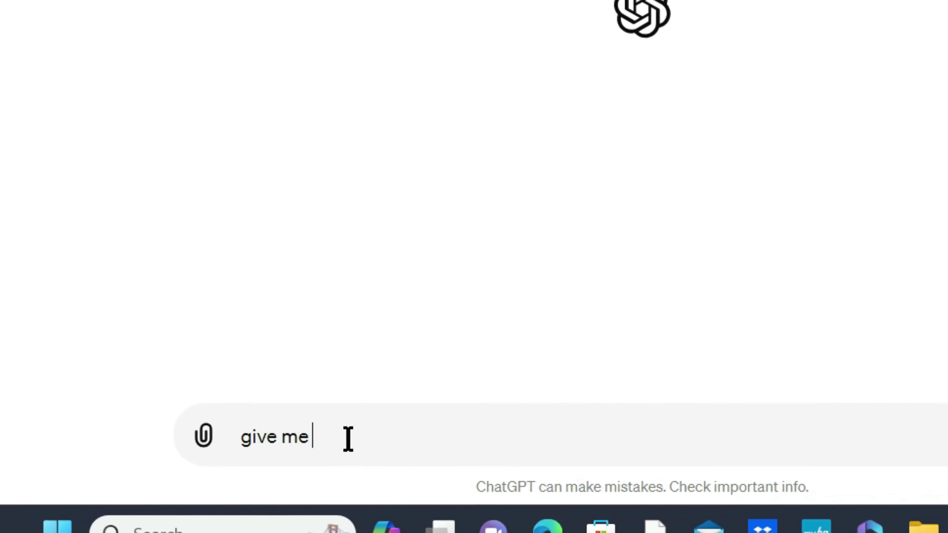
pyautogui.write(' 10 africa')
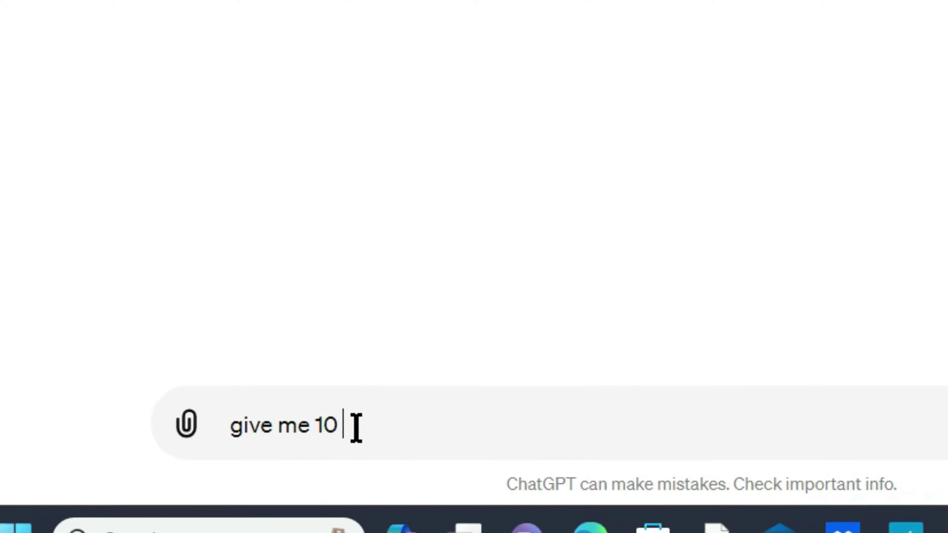
pyautogui.write('n folk')
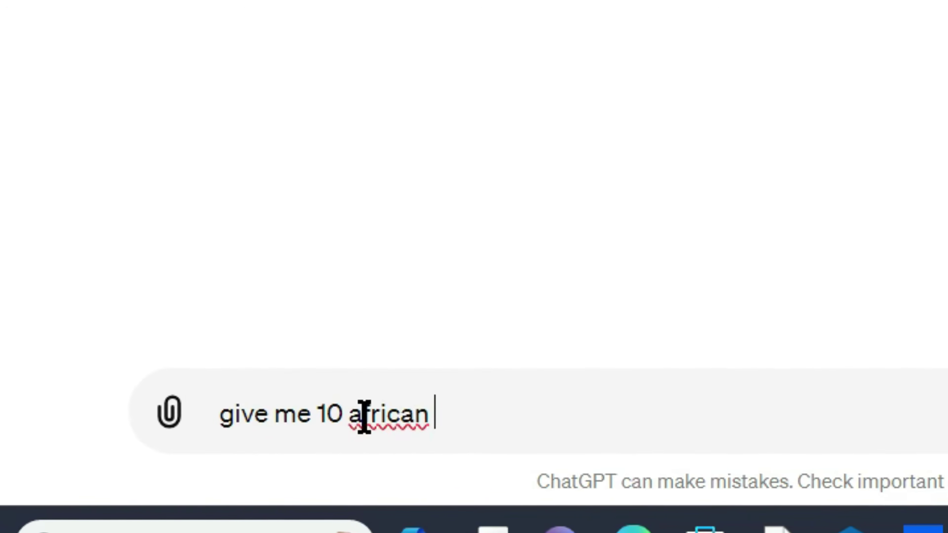
pyautogui.write('tales')
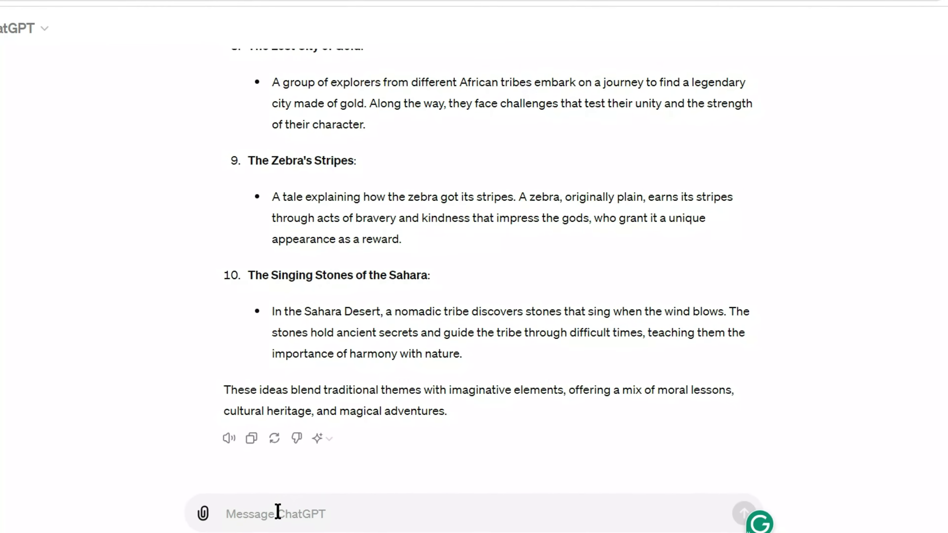
# Step: Write the prompt "write a short african folktale story on" followed by the copied title and description of idea 10, The Singing Stones of the Sahara, in quotation marks
pyautogui.write('wrute a short story o')
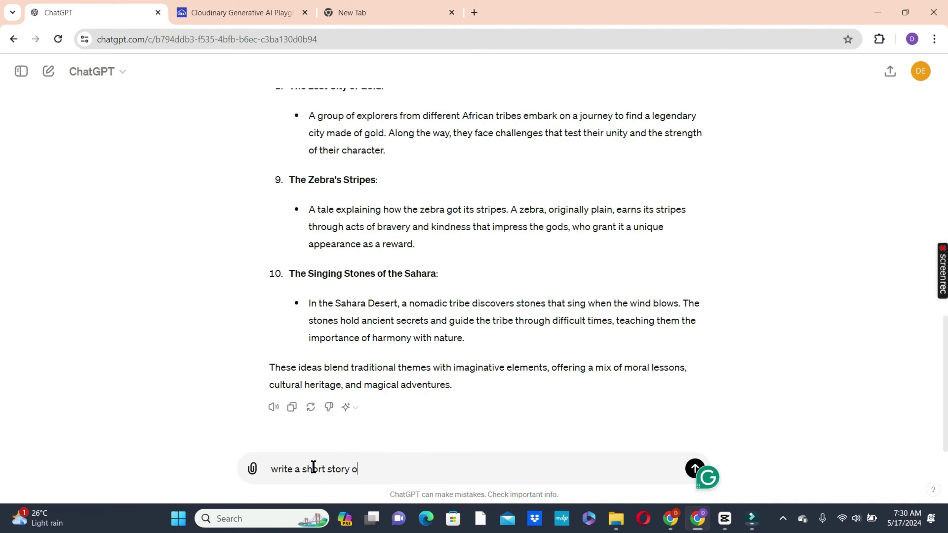
pyautogui.write('african folktale')
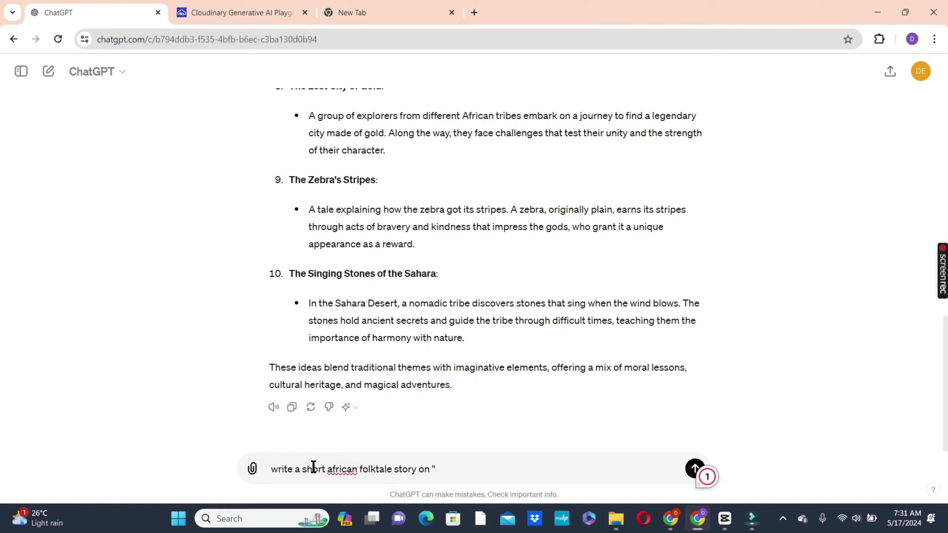
pyautogui.moveTo(474, 340); pyautogui.dragTo(296, 276)
pyautogui.rightClick(290, 277)
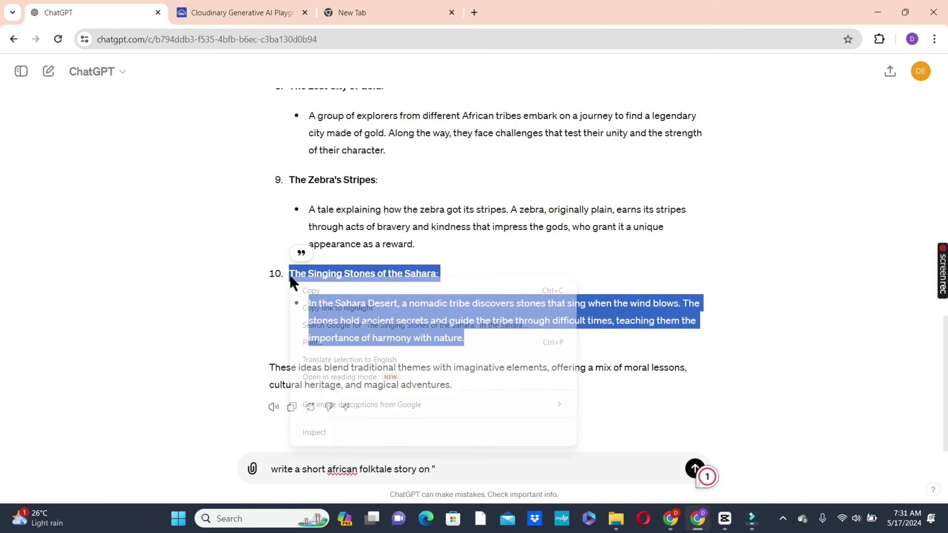
pyautogui.click(331, 290)
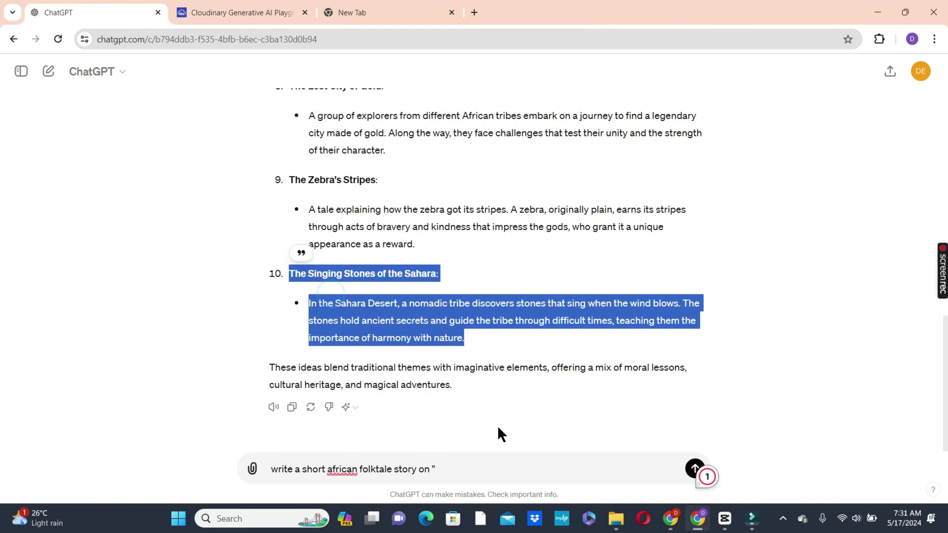
pyautogui.click(451, 469)
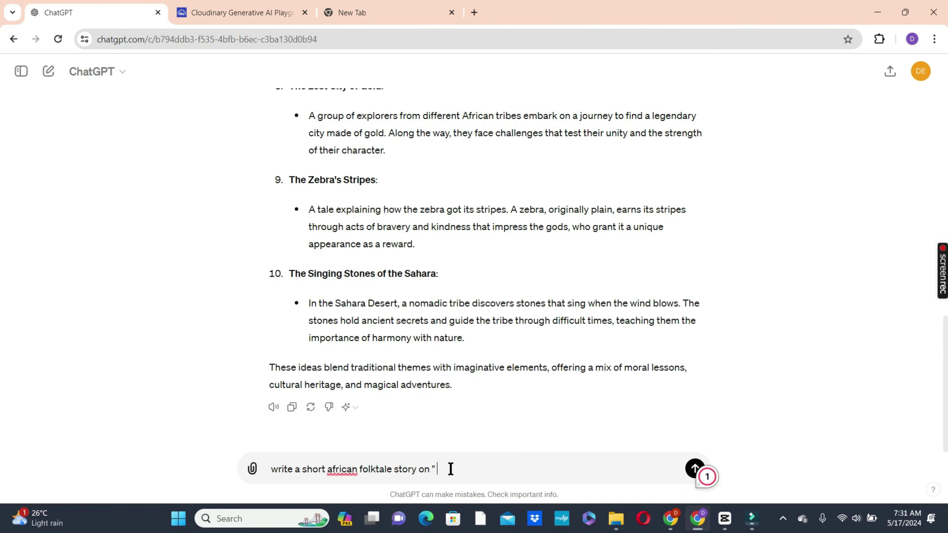
pyautogui.hotkey('ctrl', 'v')
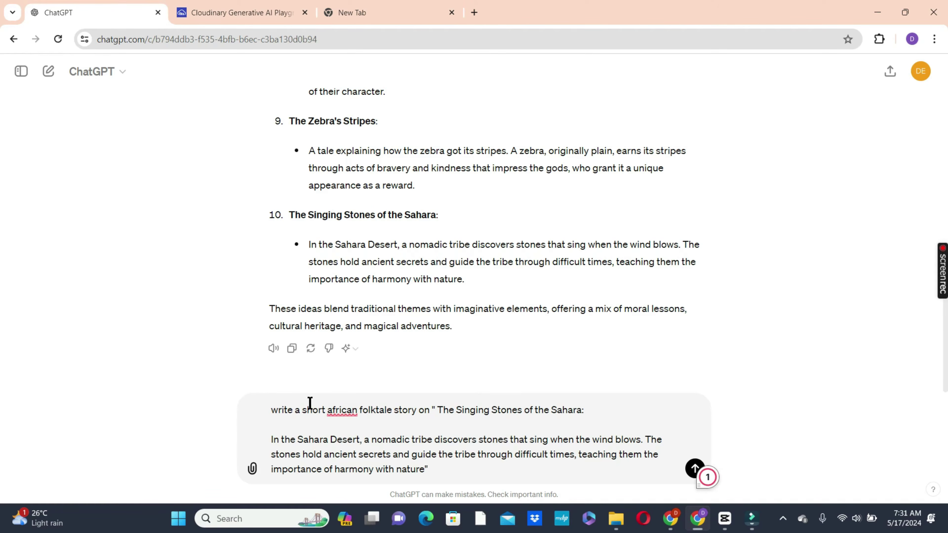
# Step: Tidy the story prompt by removing its blank line and capitalising "African", and send it
pyautogui.press('BackSpace')
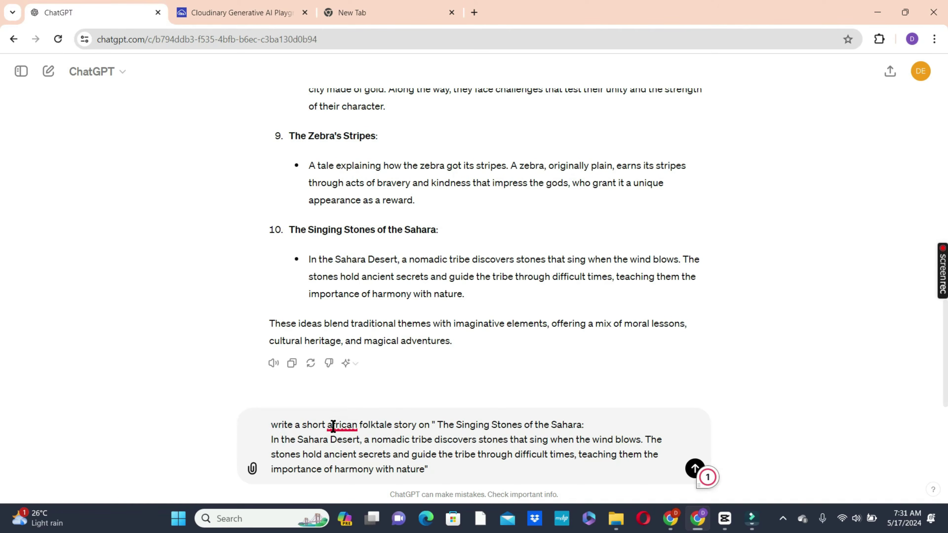
pyautogui.moveTo(336, 425)
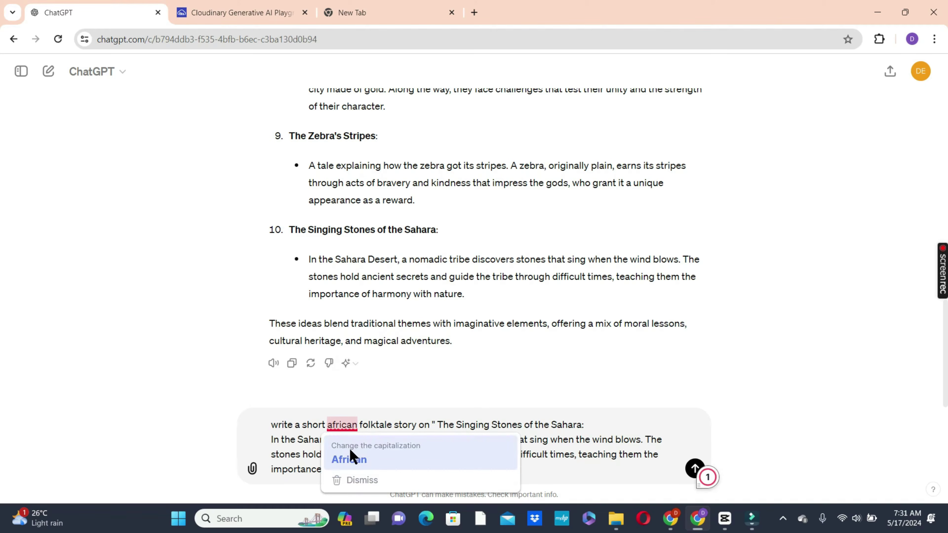
pyautogui.click(349, 459)
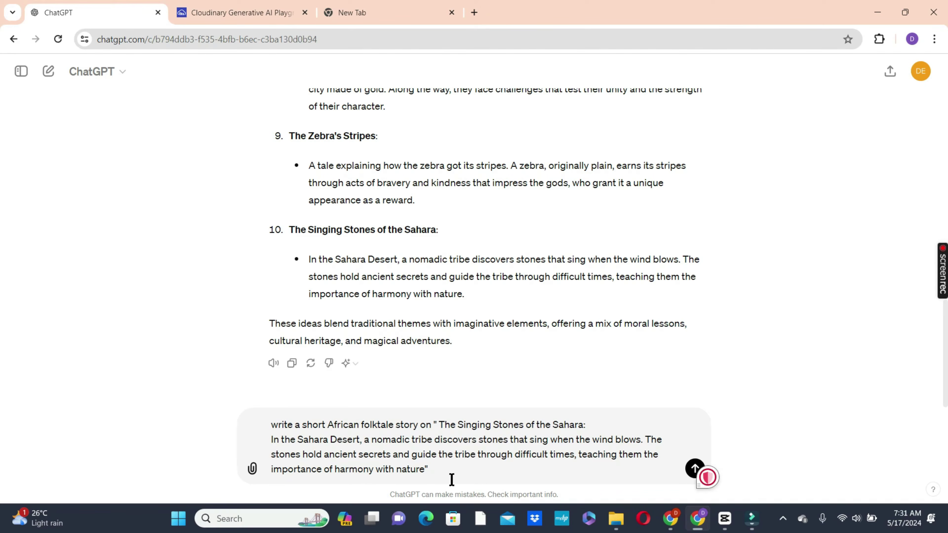
pyautogui.click(694, 470)
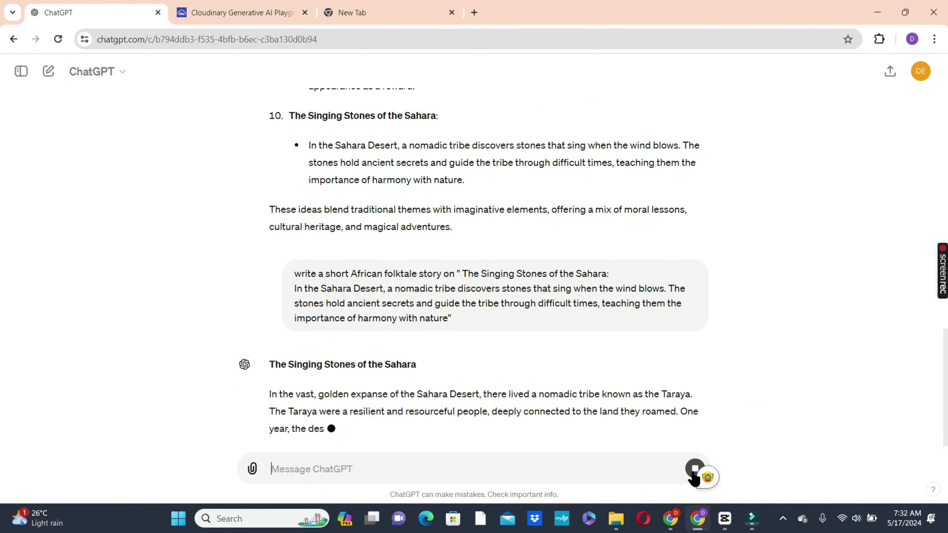
pyautogui.click(694, 469)
# Step: Look through the generated story The Singing Stones of the Sahara
pyautogui.scroll(4, 931, 315)
pyautogui.scroll(-3, 931, 315)
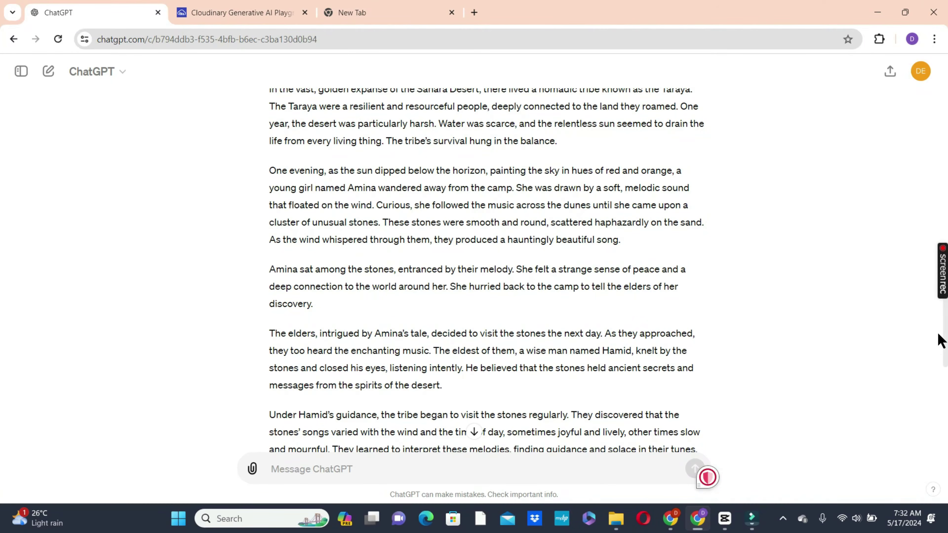
pyautogui.scroll(2, 939, 309)
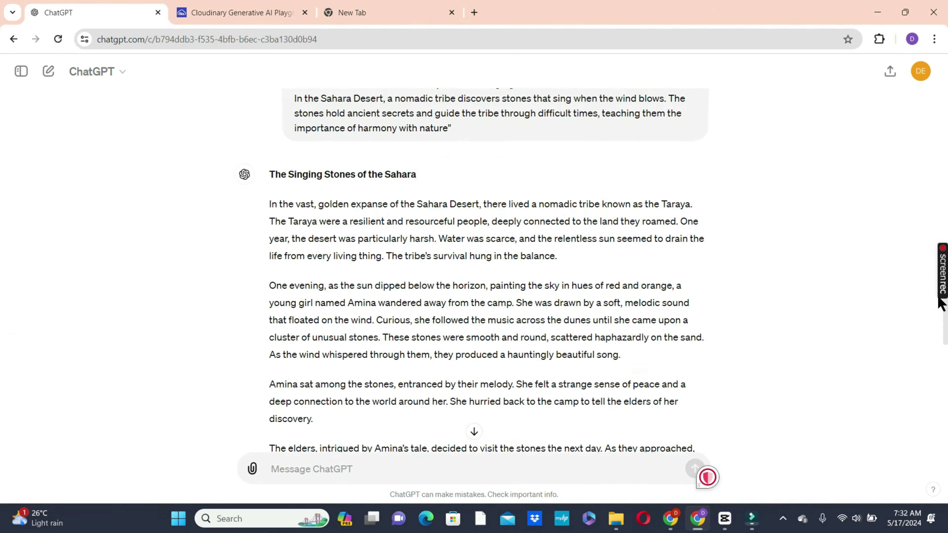
# Step: Copy the story's opening paragraphs from ChatGPT into the blank Google Docs document and restore the missing first letter "I"
pyautogui.scroll(-1, 939, 310)
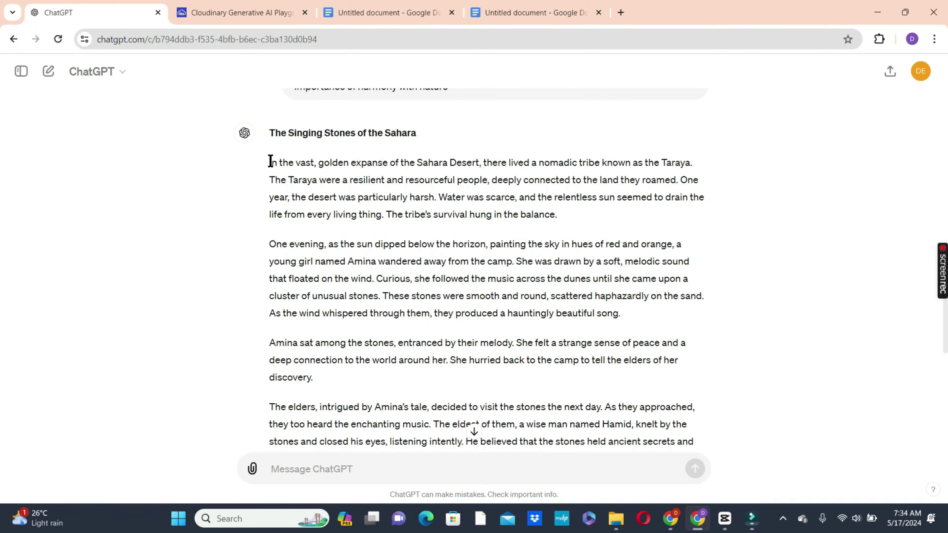
pyautogui.moveTo(270, 162); pyautogui.dragTo(530, 399)
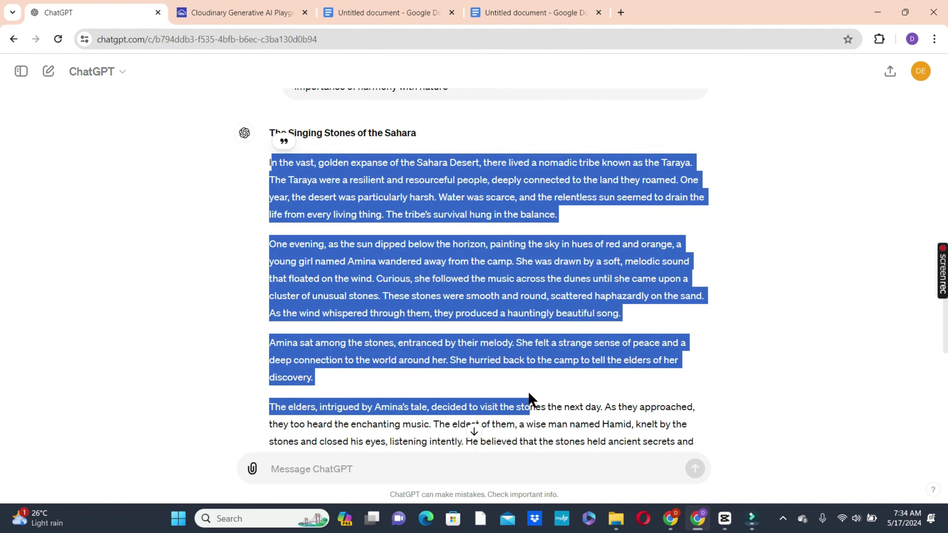
pyautogui.rightClick(450, 295)
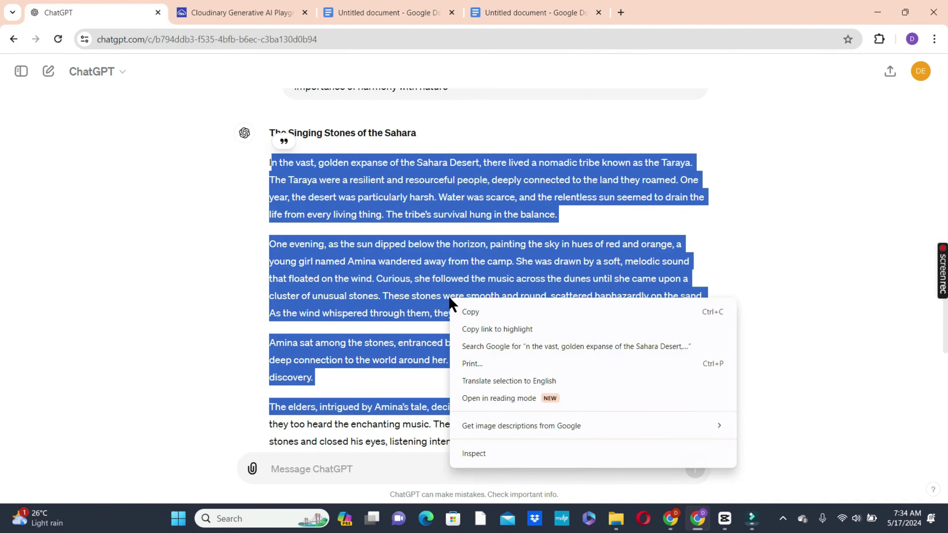
pyautogui.click(491, 313)
pyautogui.click(530, 12)
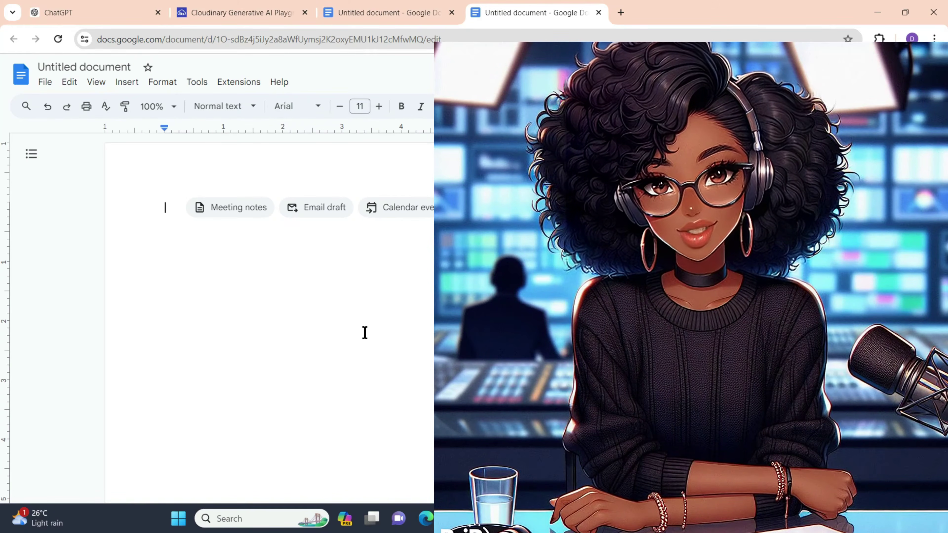
pyautogui.rightClick(365, 332)
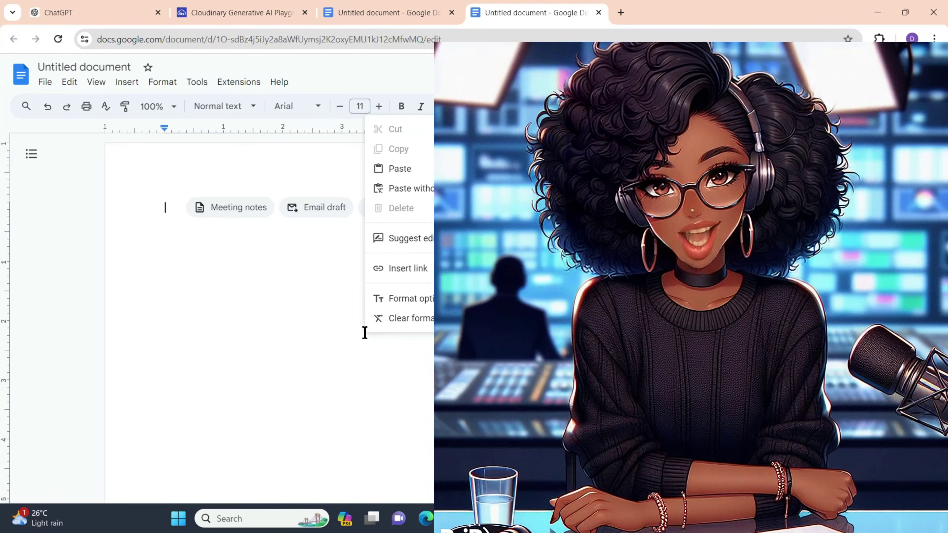
pyautogui.click(411, 167)
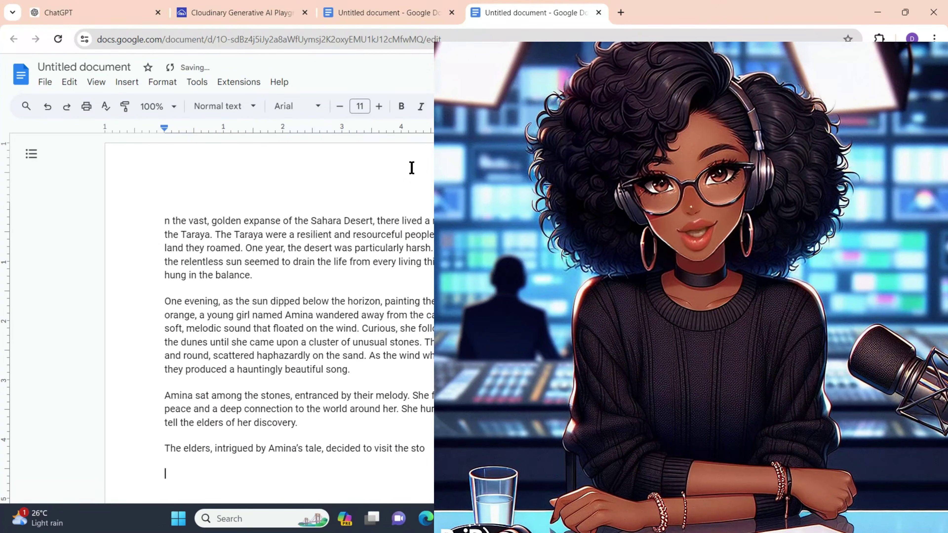
pyautogui.click(163, 221)
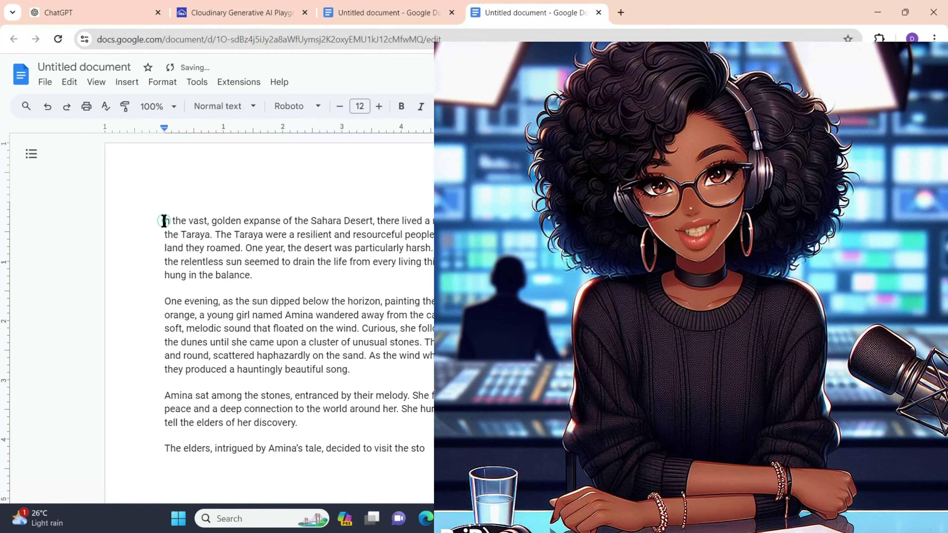
# Step: Switch to ChatGPT and send the request "Give me prompts from the story above that I can use to generate AI images."
pyautogui.write('iption')
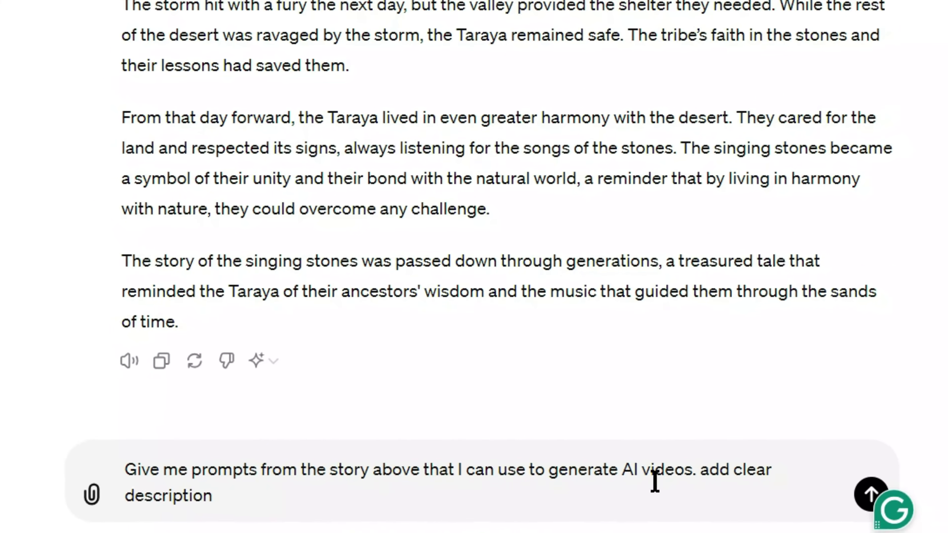
pyautogui.doubleClick(631, 472)
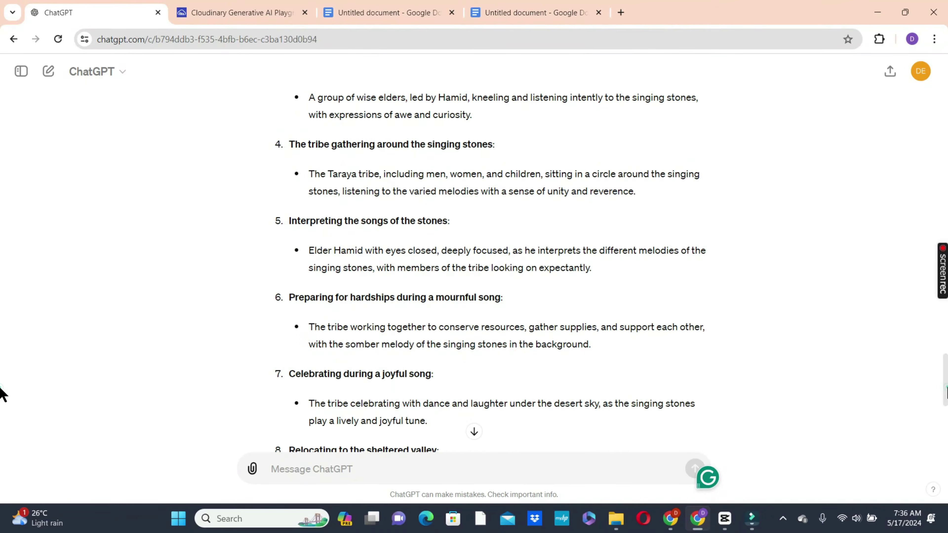
# Step: Look through the generated list of image prompts for The Singing Stones of the Sahara
pyautogui.scroll(3, 2, 376)
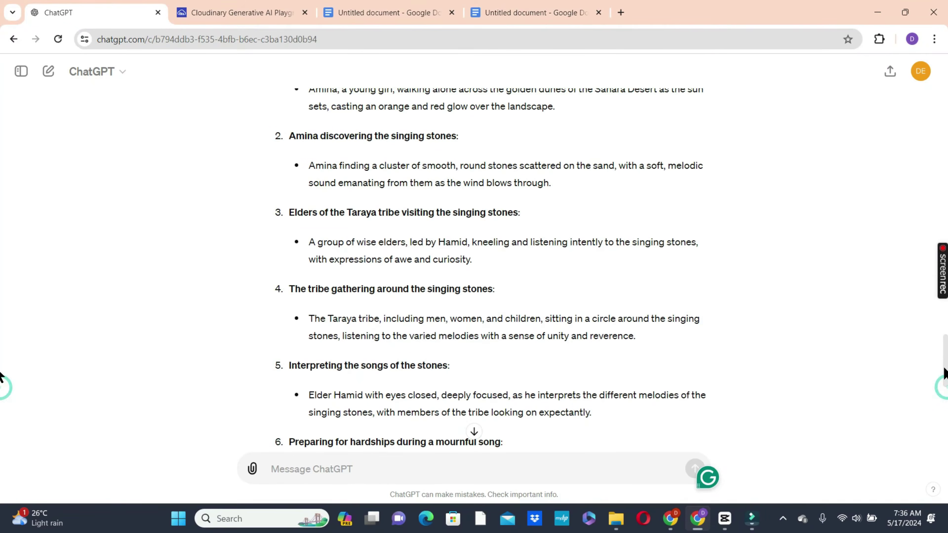
pyautogui.scroll(4, 1, 376)
pyautogui.scroll(-10, 2, 411)
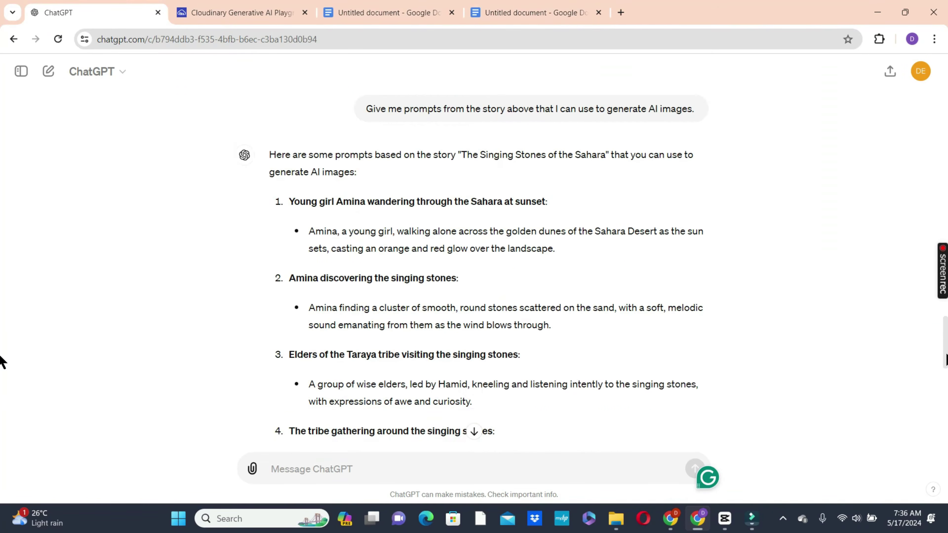
pyautogui.scroll(-3, 2, 415)
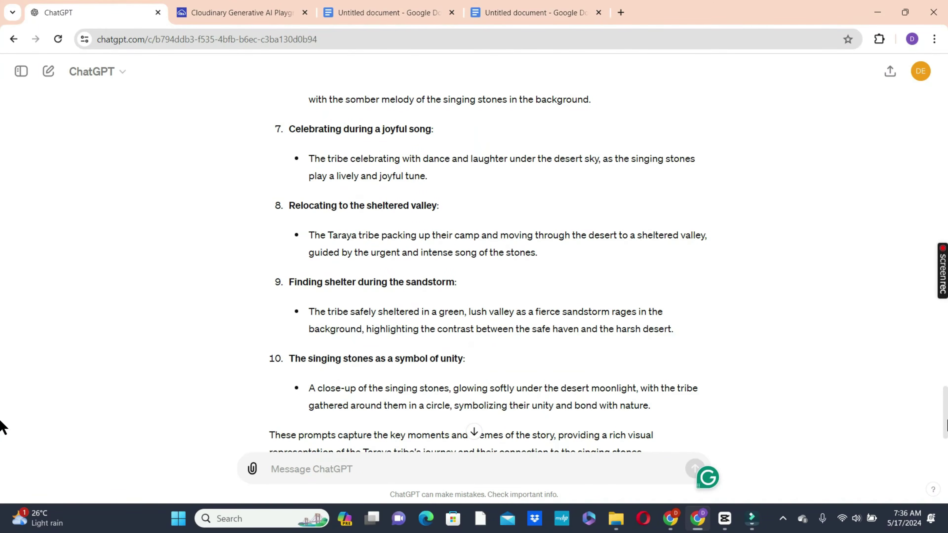
pyautogui.scroll(3, 941, 410)
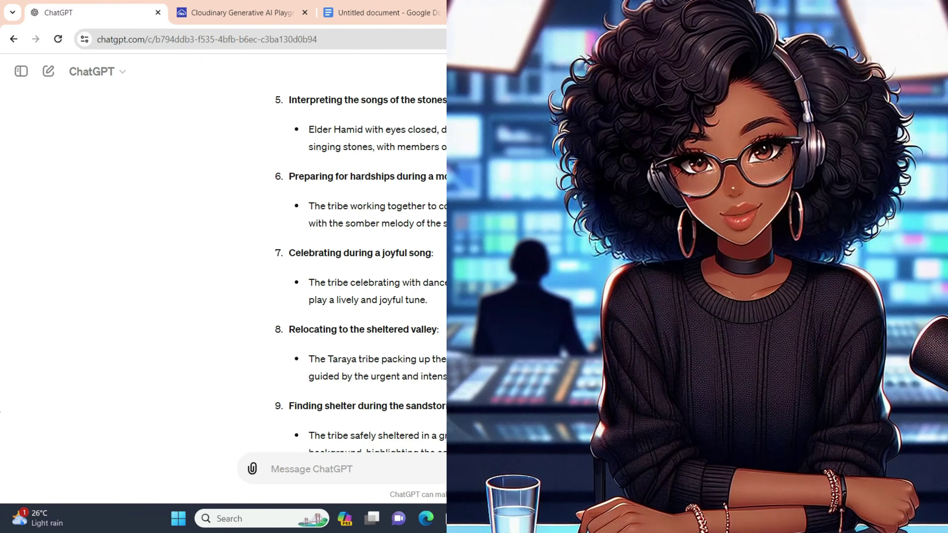
pyautogui.scroll(1, 358, 261)
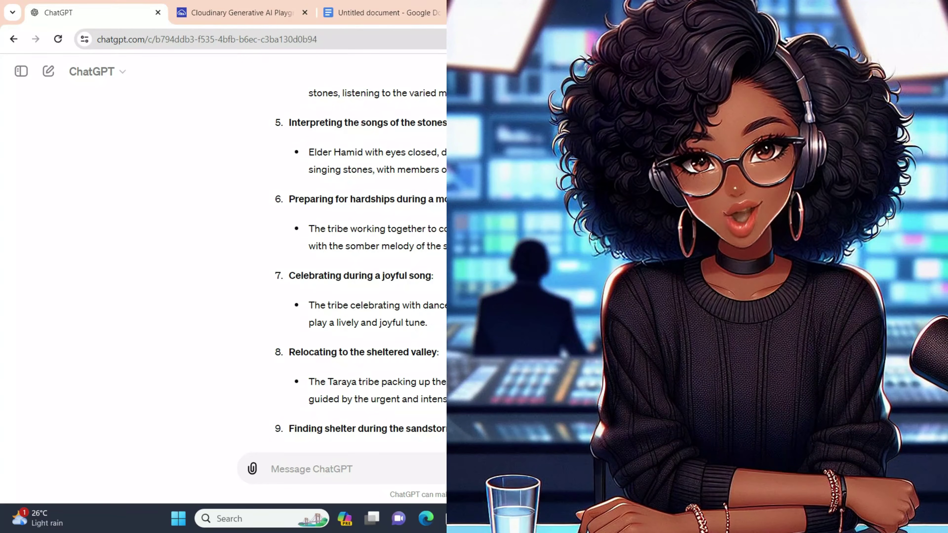
pyautogui.scroll(2, 358, 261)
pyautogui.scroll(1, 358, 261)
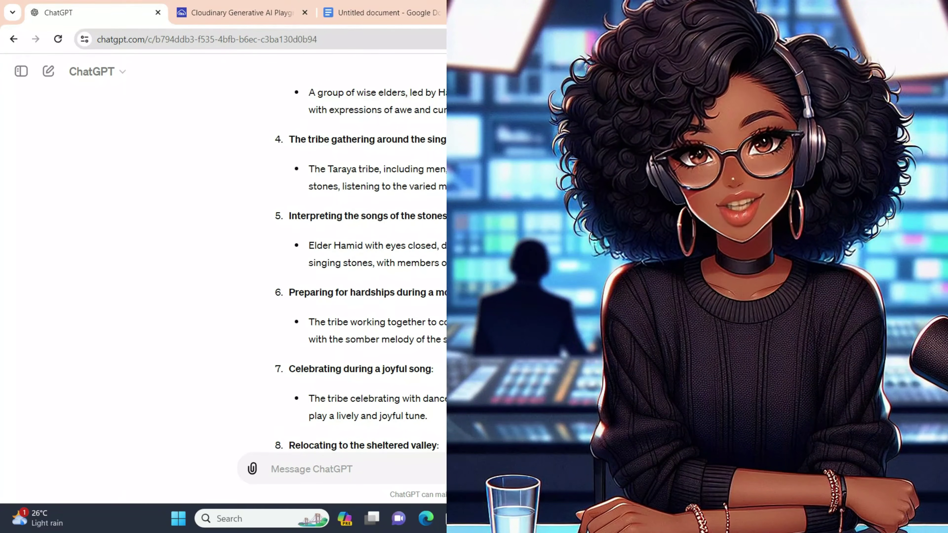
pyautogui.scroll(3, 358, 262)
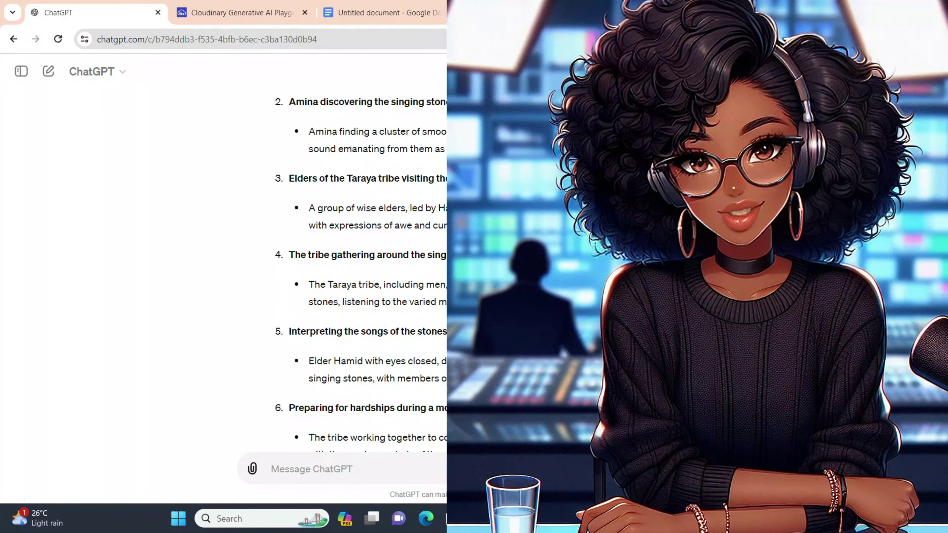
pyautogui.scroll(6, 2, 348)
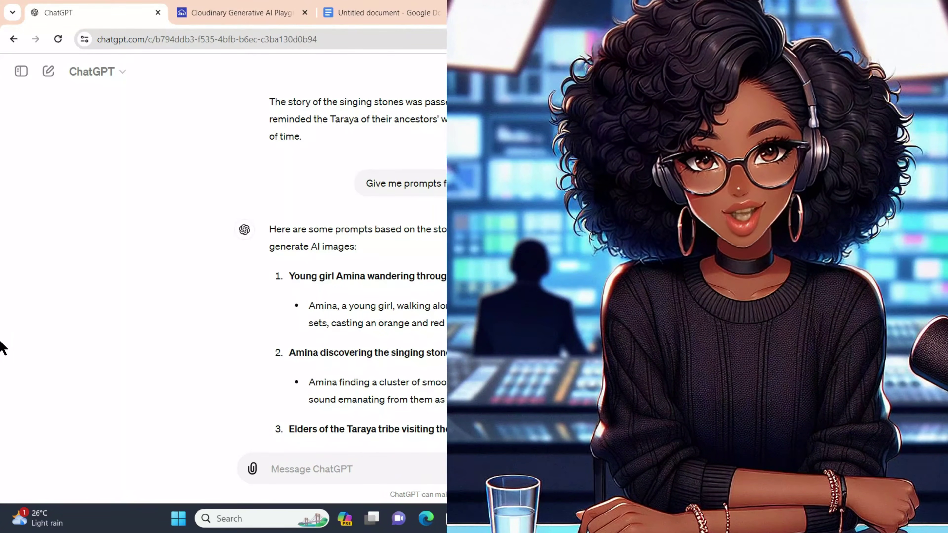
pyautogui.scroll(-2, 2, 348)
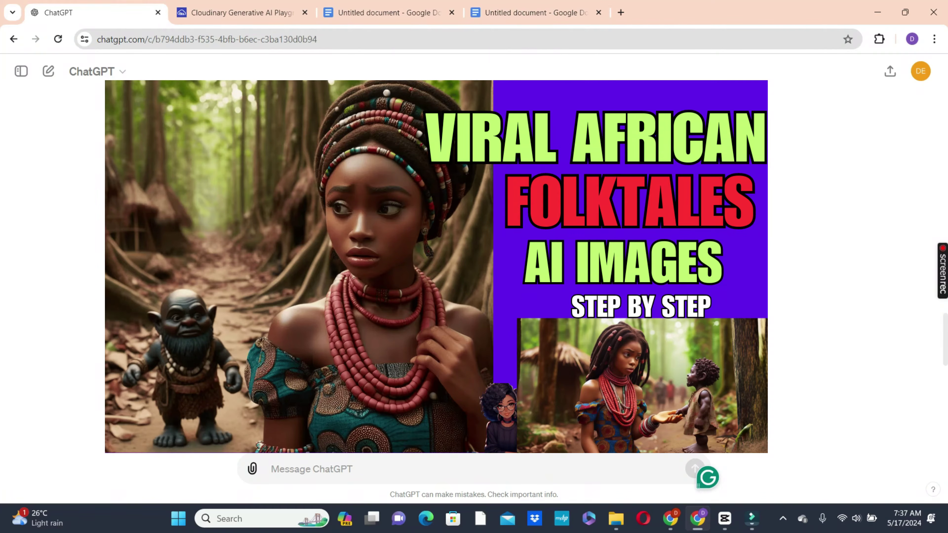
# Step: Search Google in a new tab for "microsoft ai image generator" and open Bing's Image Creator from Microsoft Designer
pyautogui.hotkey('ctrl', 't')
pyautogui.click(499, 271)
pyautogui.write('microsoft ai image generator')
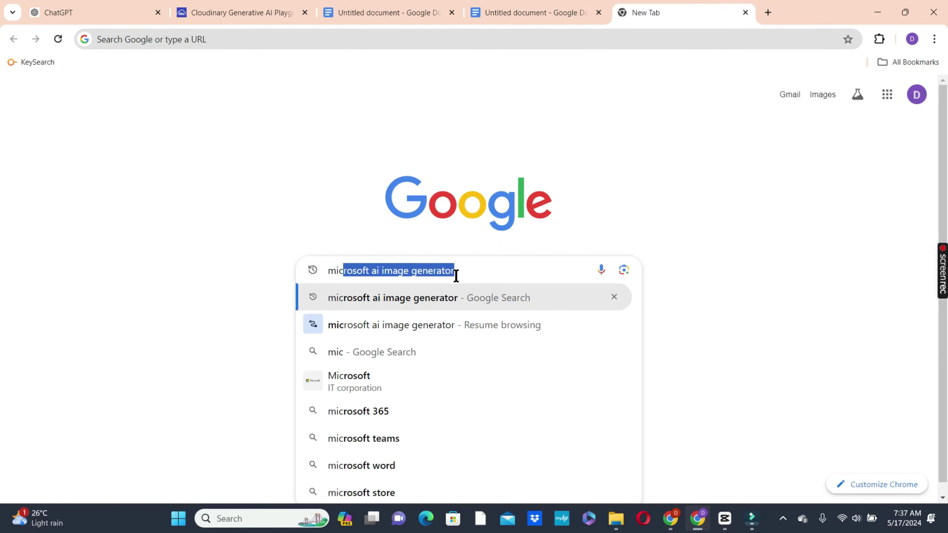
pyautogui.press('Return')
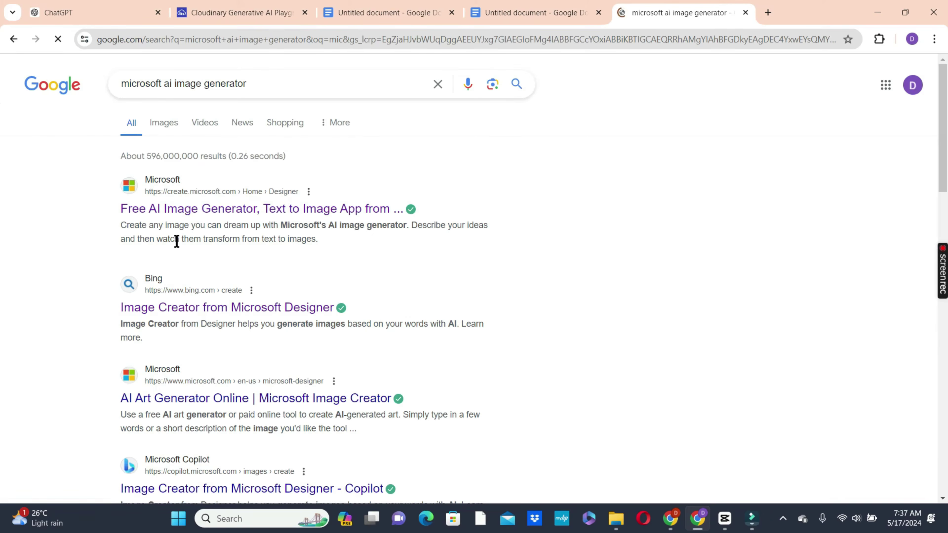
pyautogui.click(196, 209)
pyautogui.click(218, 308)
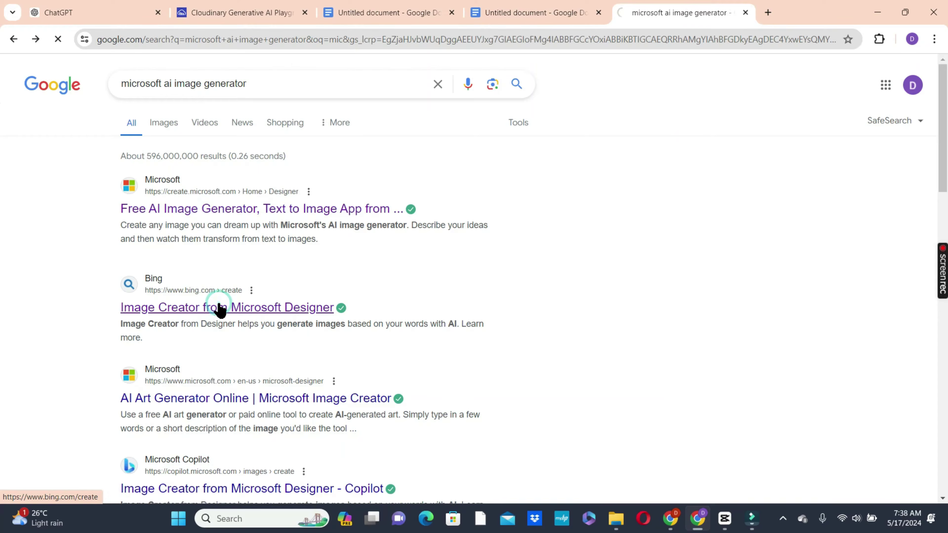
pyautogui.hotkey('alt', 'Left')
pyautogui.click(218, 308)
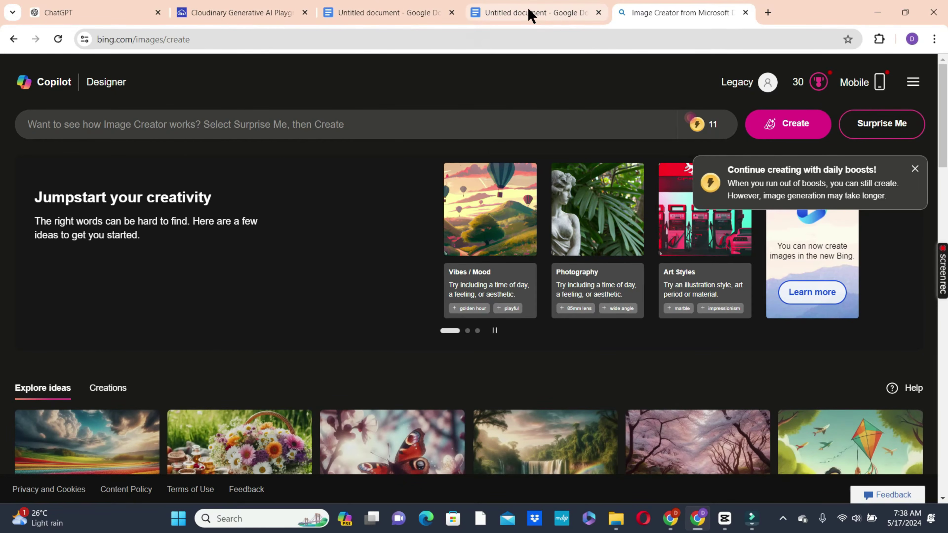
pyautogui.moveTo(531, 15)
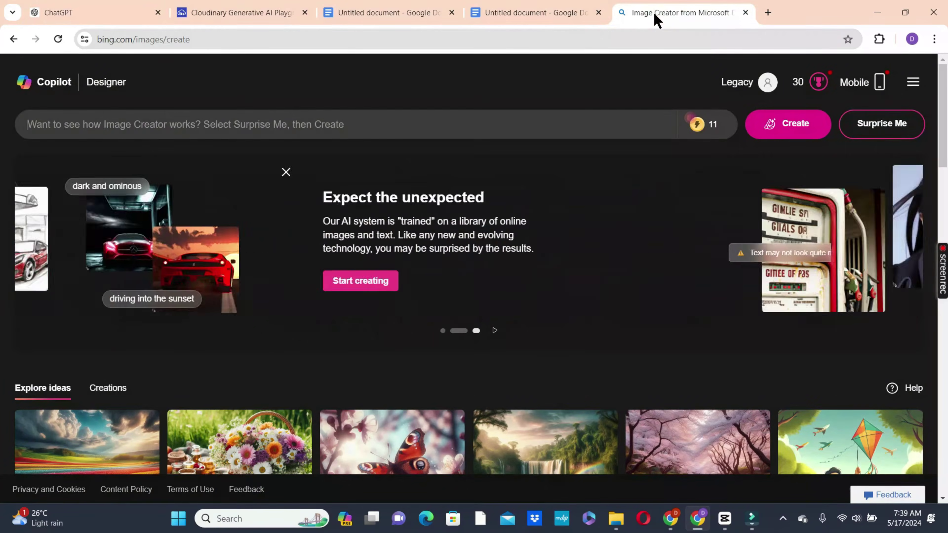
# Step: Copy the description of image prompt 1 from ChatGPT into the Image Creator prompt and make it begin with "Amina,"
pyautogui.click(81, 15)
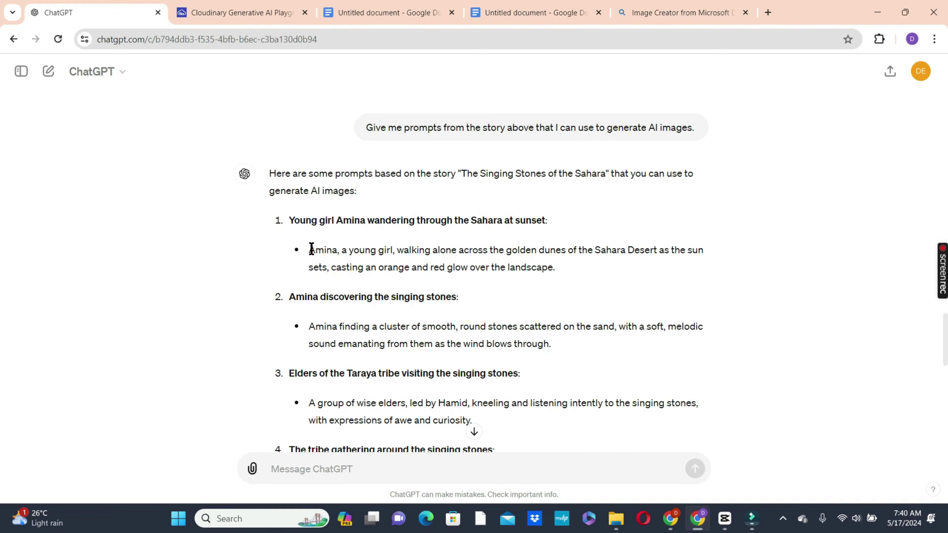
pyautogui.moveTo(311, 249); pyautogui.dragTo(556, 268)
pyautogui.hotkey('ctrl', 'c')
pyautogui.click(687, 10)
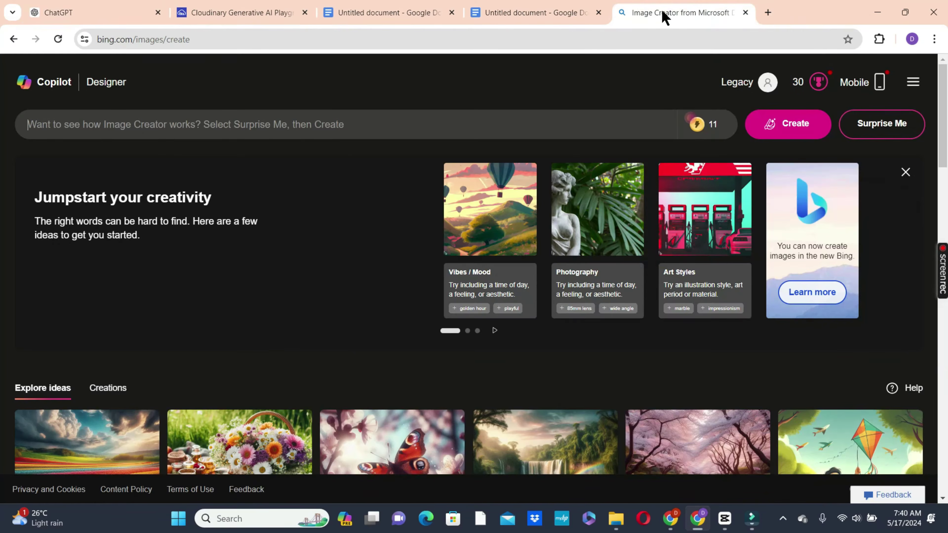
pyautogui.click(312, 119)
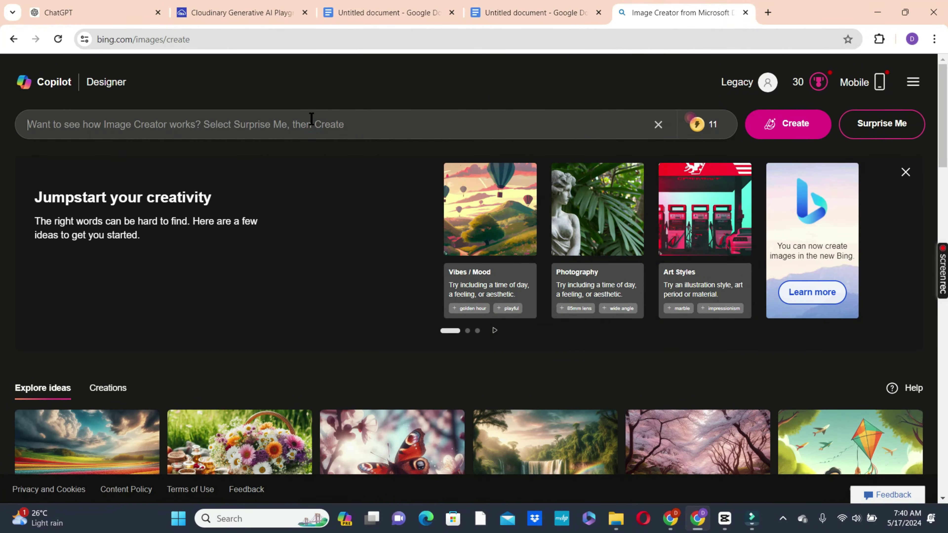
pyautogui.hotkey('ctrl', 'v')
pyautogui.click(30, 125)
pyautogui.write('Amina,')
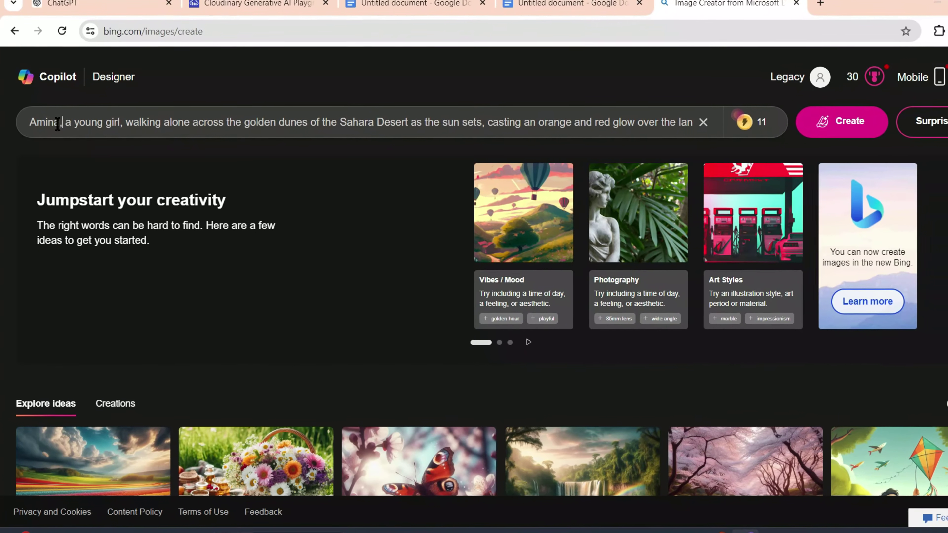
# Step: Refine the character in the image prompt by adding "African black" before "girl" and "20 years of age" after it
pyautogui.click(108, 122)
pyautogui.write('African ')
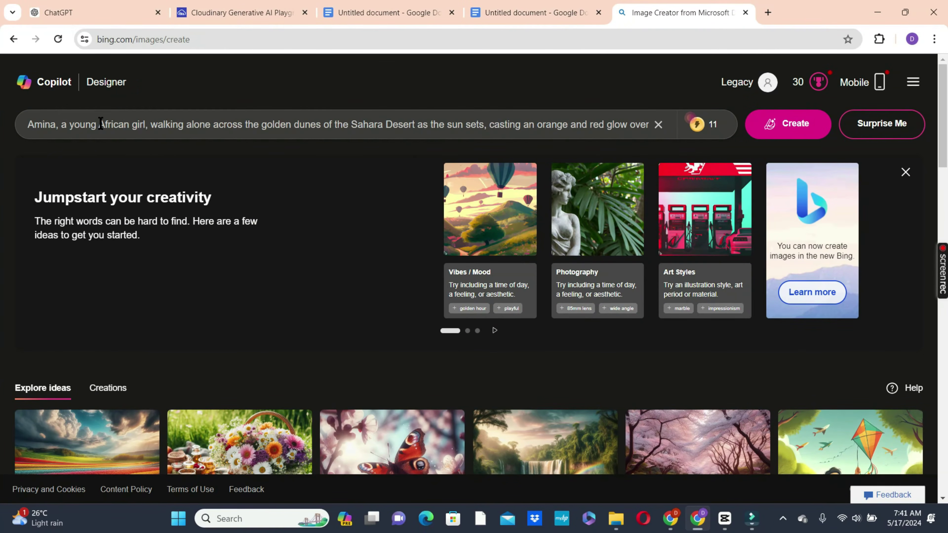
pyautogui.write('black')
pyautogui.click(171, 123)
pyautogui.write('20 years of ')
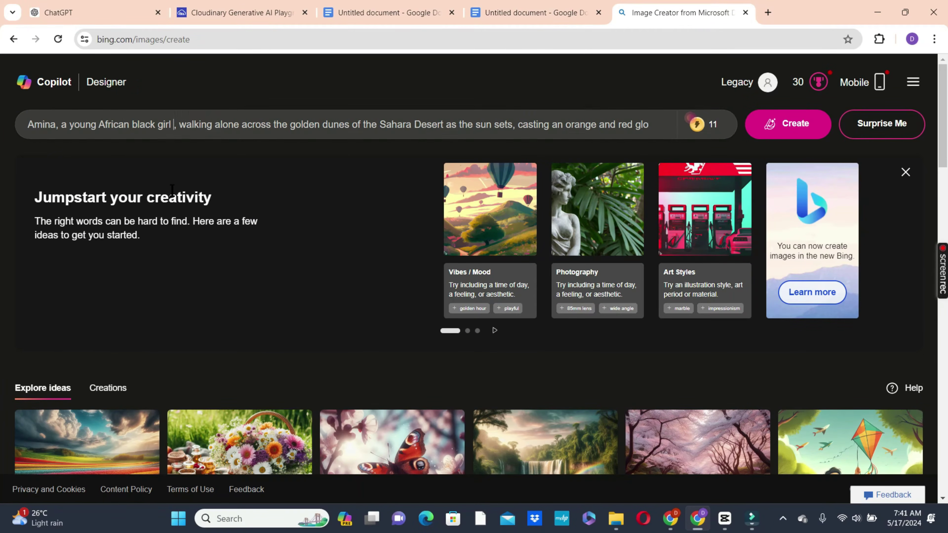
pyautogui.write('age')
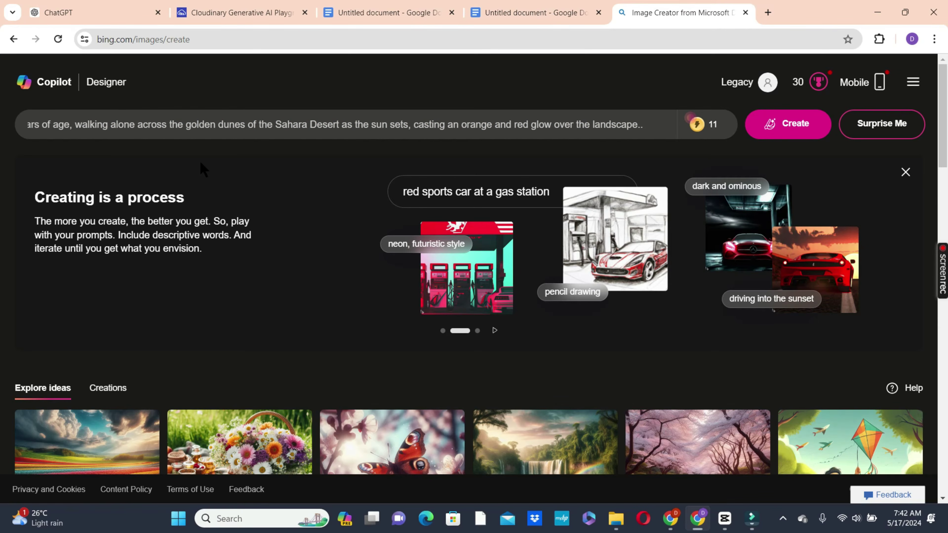
# Step: Extend the image prompt with "she is wearing a yellow African cloth tied around her with beads in her braided hair" and generate the images
pyautogui.write('s')
pyautogui.write('he is w')
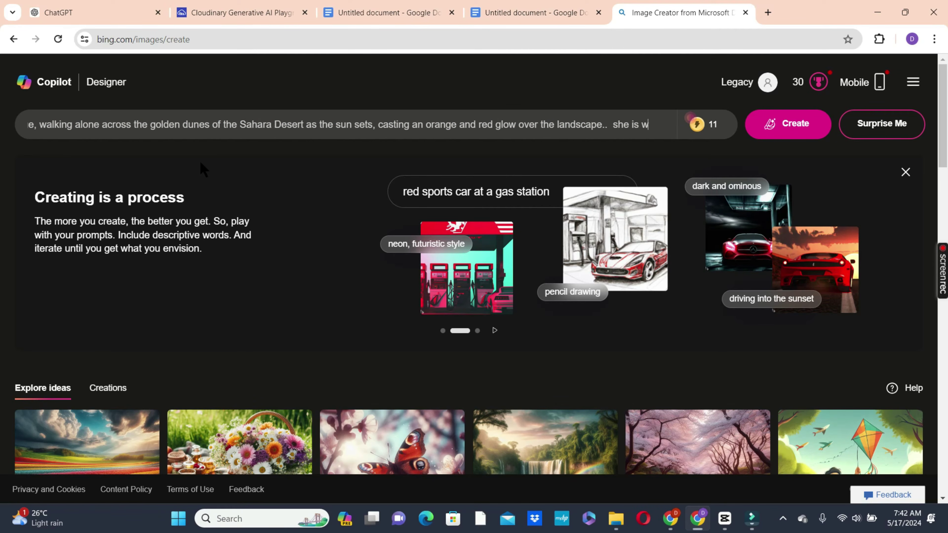
pyautogui.write('earing a yellow a')
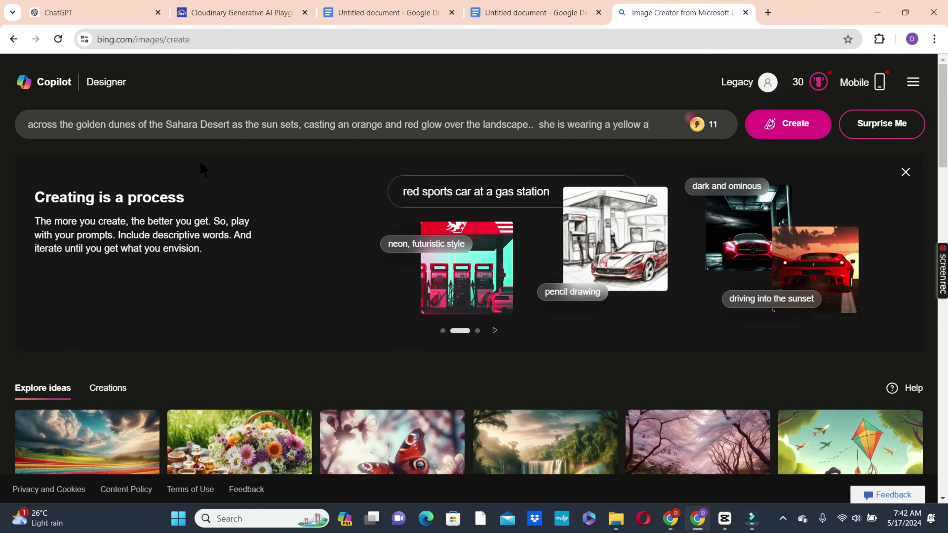
pyautogui.write('frican cloth tie')
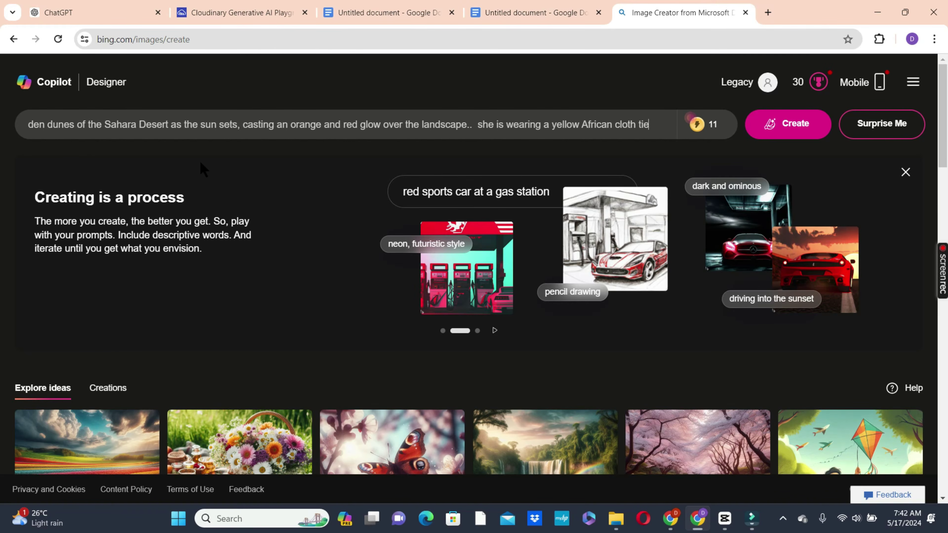
pyautogui.write('d around her ')
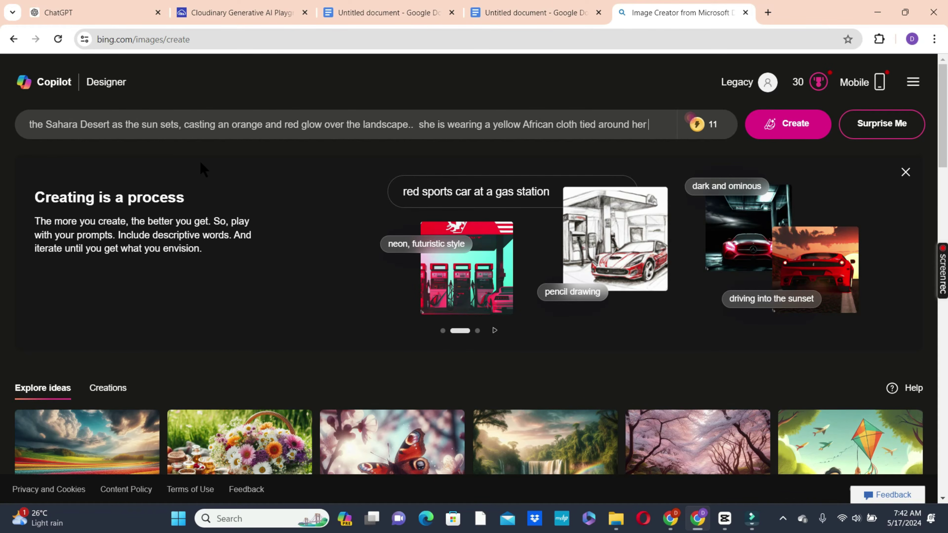
pyautogui.write('with beads in h')
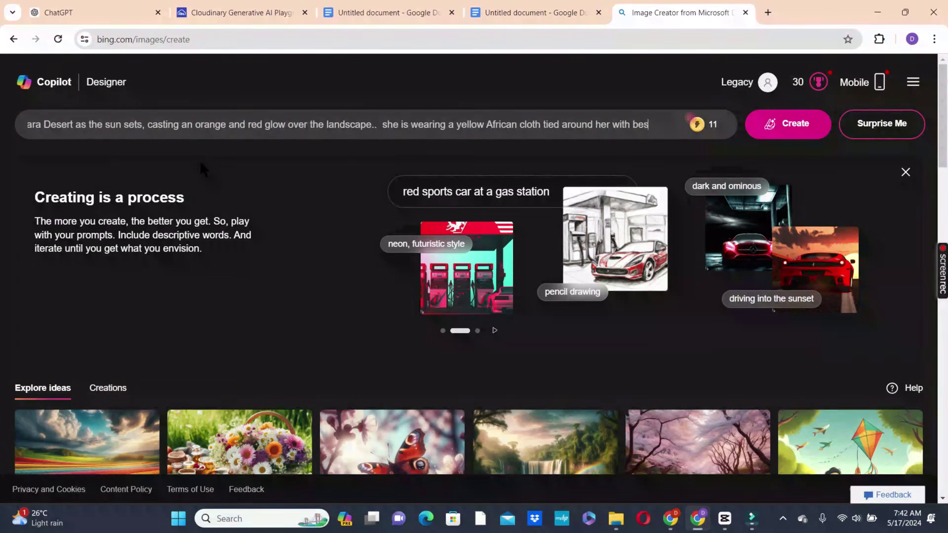
pyautogui.write('er bra')
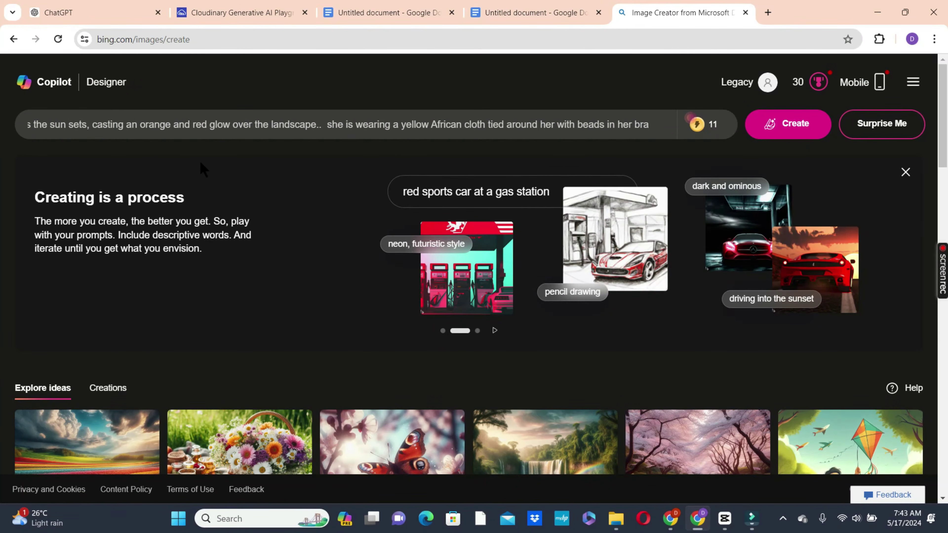
pyautogui.write('ided head')
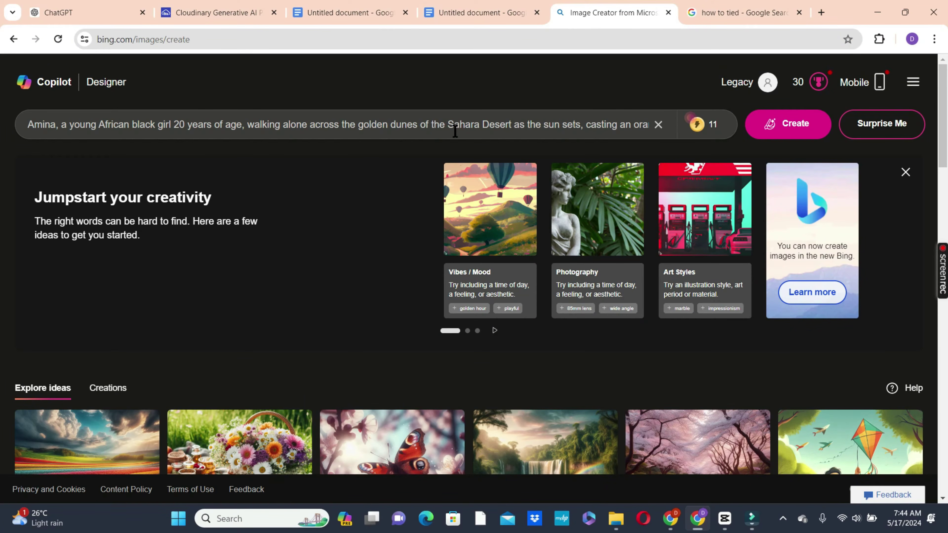
pyautogui.click(783, 127)
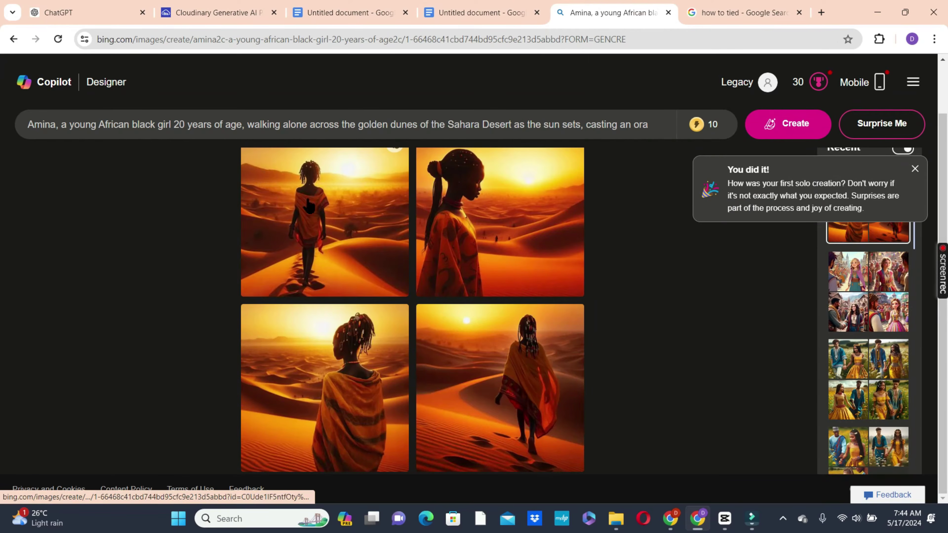
# Step: Browse the four generated desert sunset images at full size, download the first three, and close the image view
pyautogui.click(330, 212)
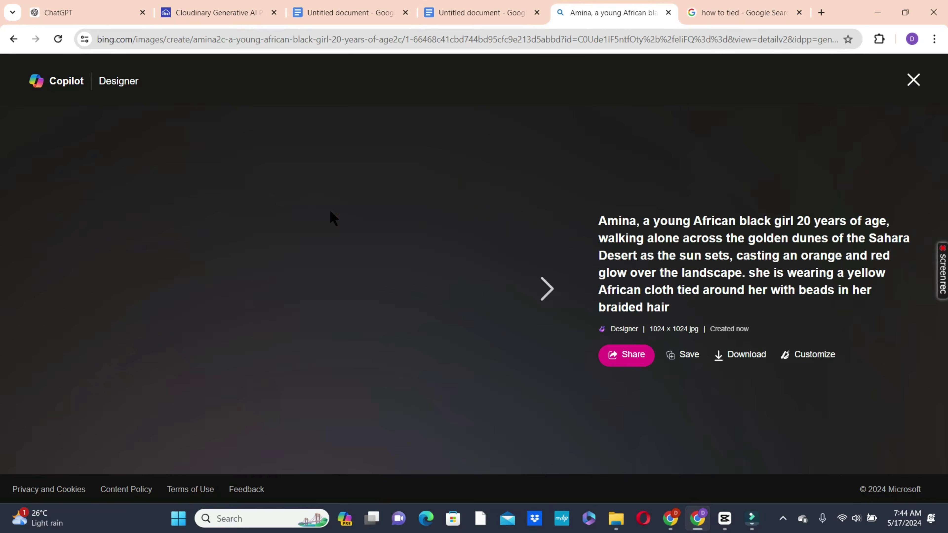
pyautogui.click(540, 289)
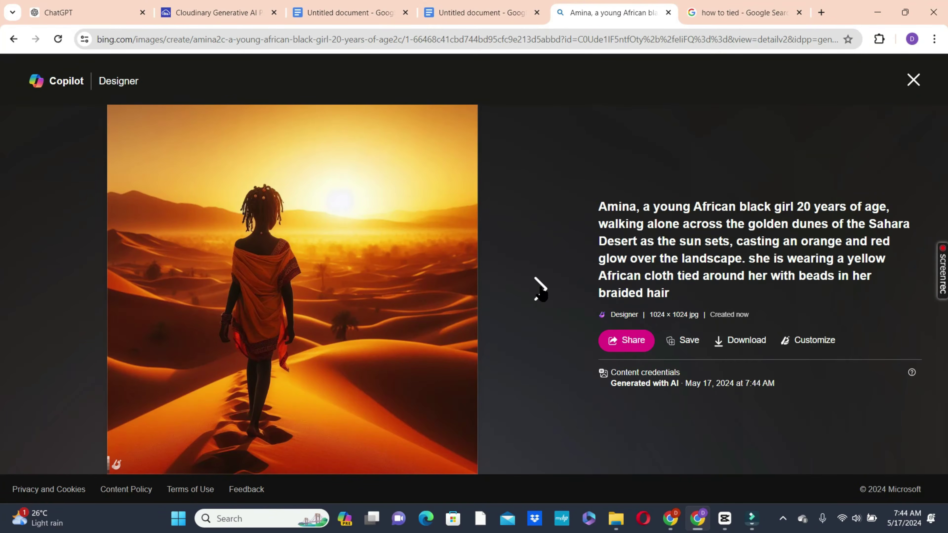
pyautogui.click(541, 289)
pyautogui.click(541, 289)
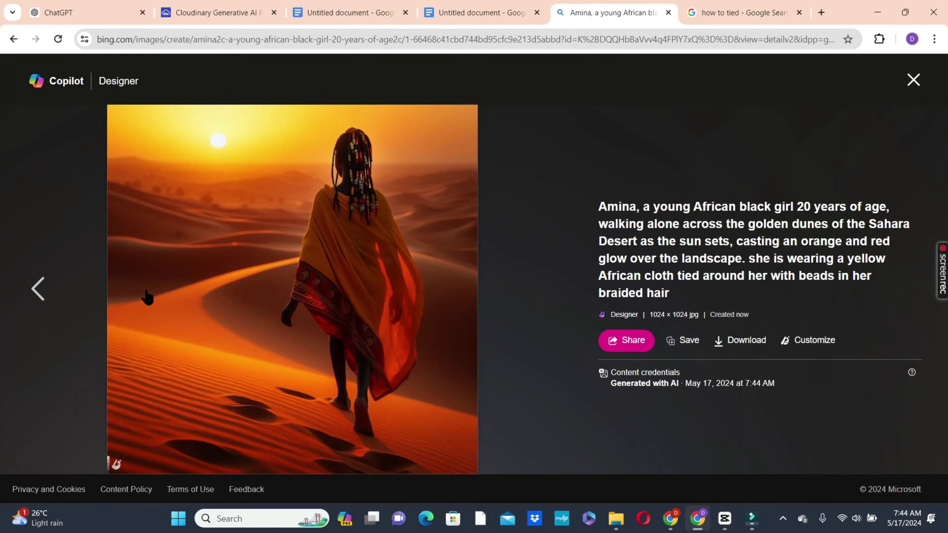
pyautogui.press('Left')
pyautogui.press('Left')
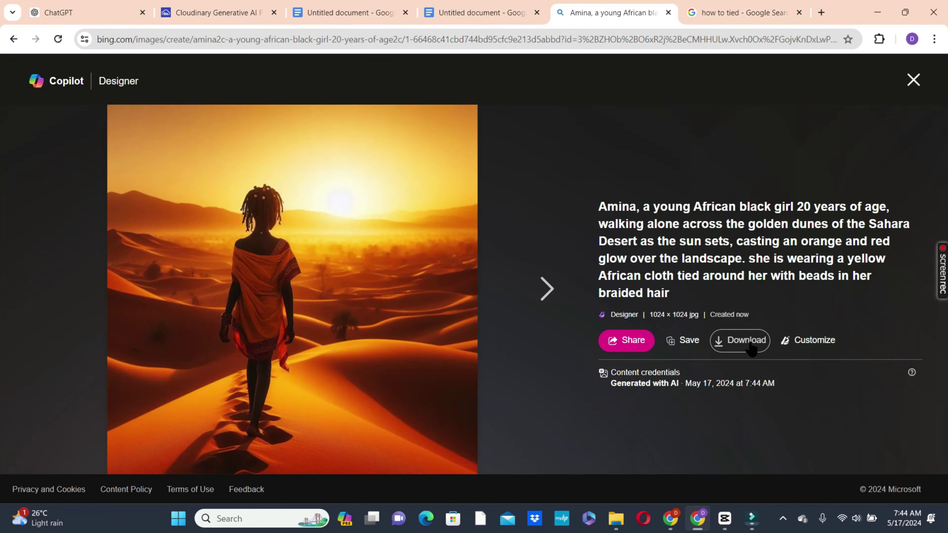
pyautogui.click(741, 339)
pyautogui.click(544, 288)
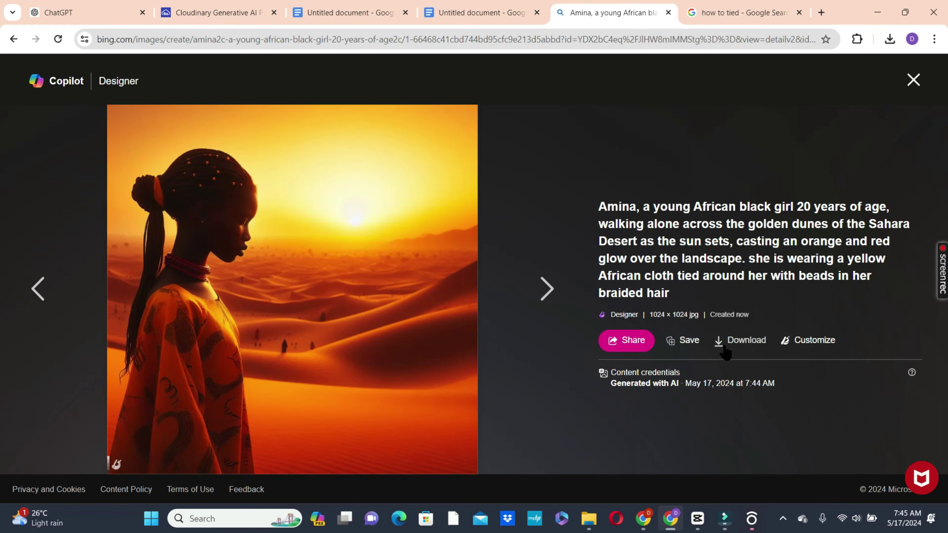
pyautogui.click(741, 339)
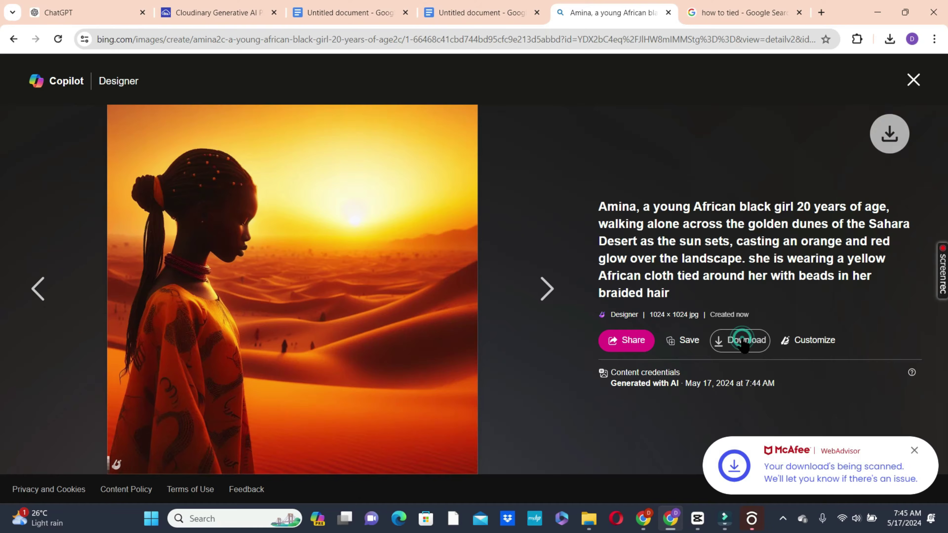
pyautogui.click(544, 289)
pyautogui.click(741, 340)
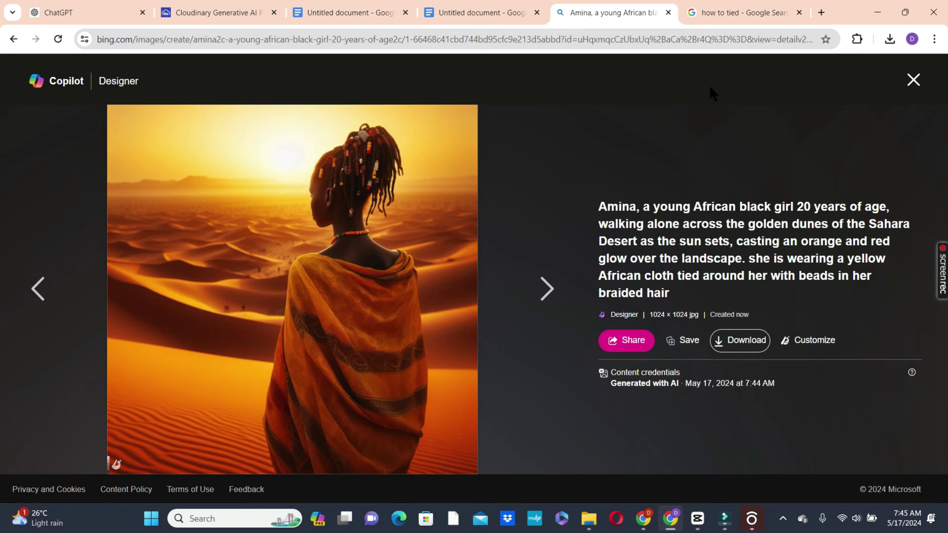
pyautogui.click(913, 80)
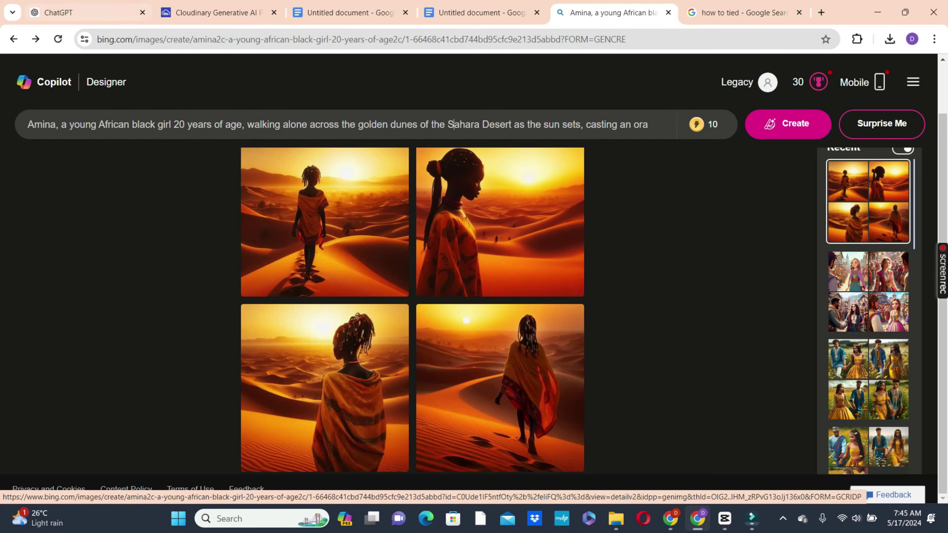
# Step: Copy the description of image prompt 2 from ChatGPT, append it to the end of the Image Creator prompt, and generate the images
pyautogui.click(66, 8)
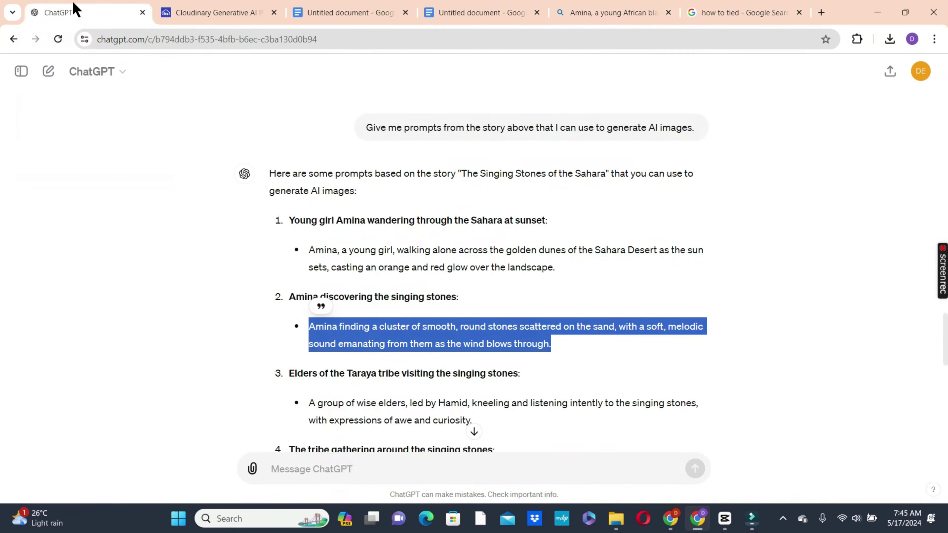
pyautogui.rightClick(377, 338)
pyautogui.click(401, 179)
pyautogui.click(599, 15)
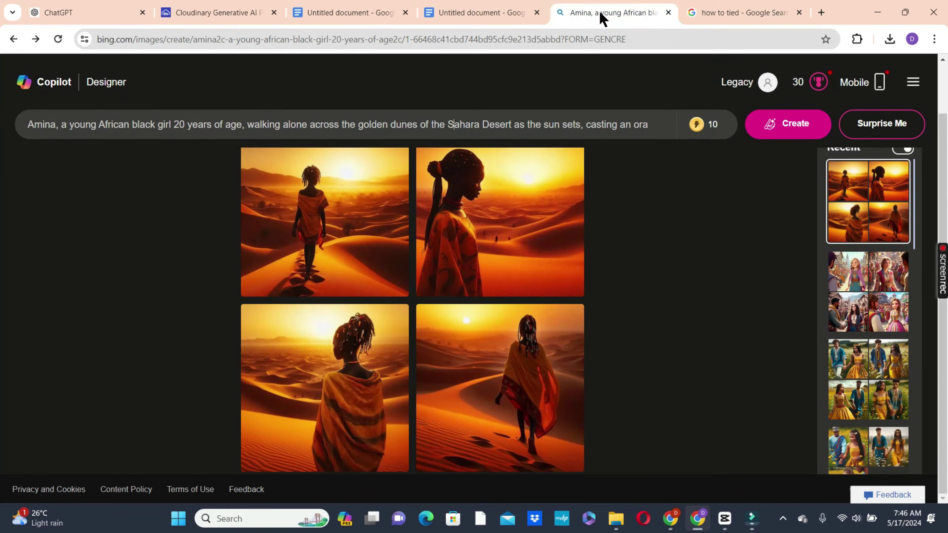
pyautogui.click(481, 129)
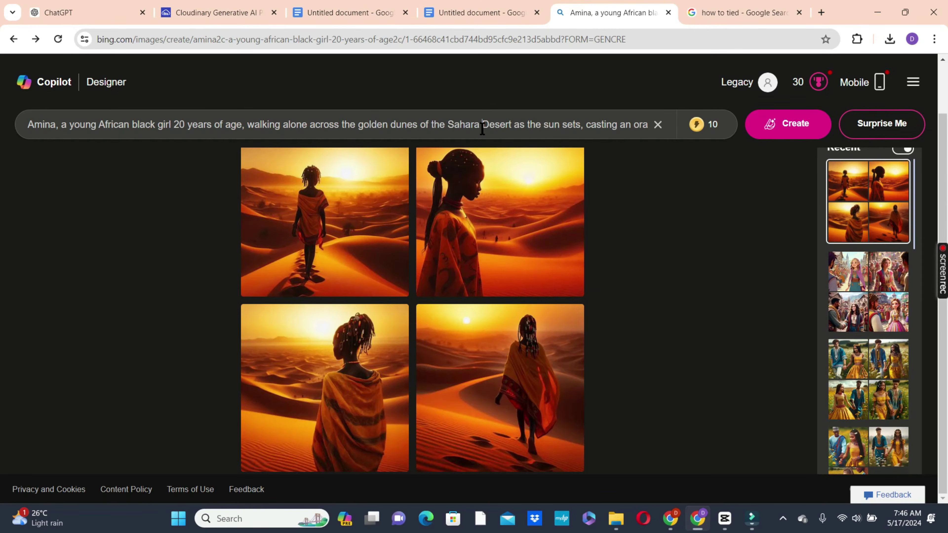
pyautogui.press('Right')
pyautogui.press('Right')
pyautogui.press('Right')
pyautogui.press('Right')
pyautogui.press('Right')
pyautogui.press('Right')
pyautogui.press('Right')
pyautogui.press('Right')
pyautogui.press('Right')
pyautogui.press('Right')
pyautogui.press('Right')
pyautogui.press('Right')
pyautogui.press('Right')
pyautogui.press('Right')
pyautogui.press('Right')
pyautogui.press('Right')
pyautogui.press('Right')
pyautogui.press('Right')
pyautogui.press('Right')
pyautogui.press('Right')
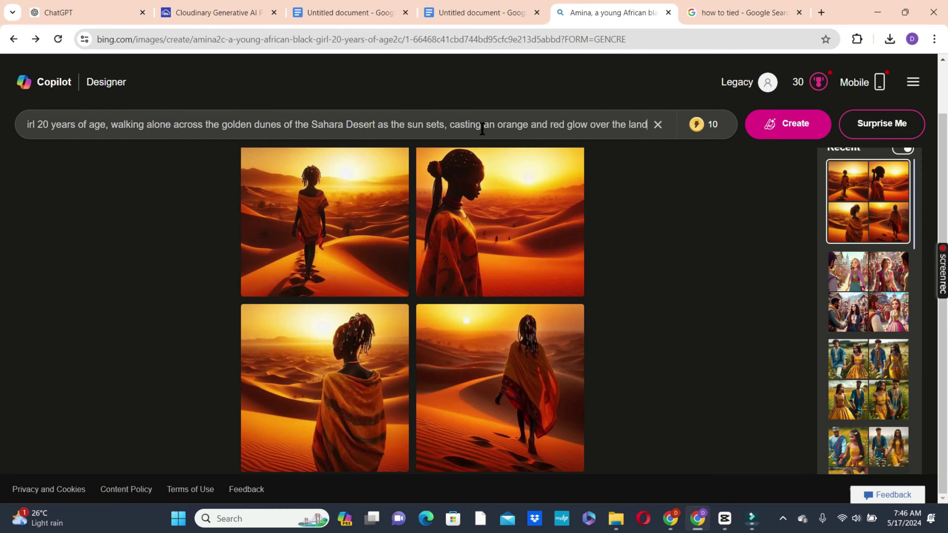
pyautogui.press('End')
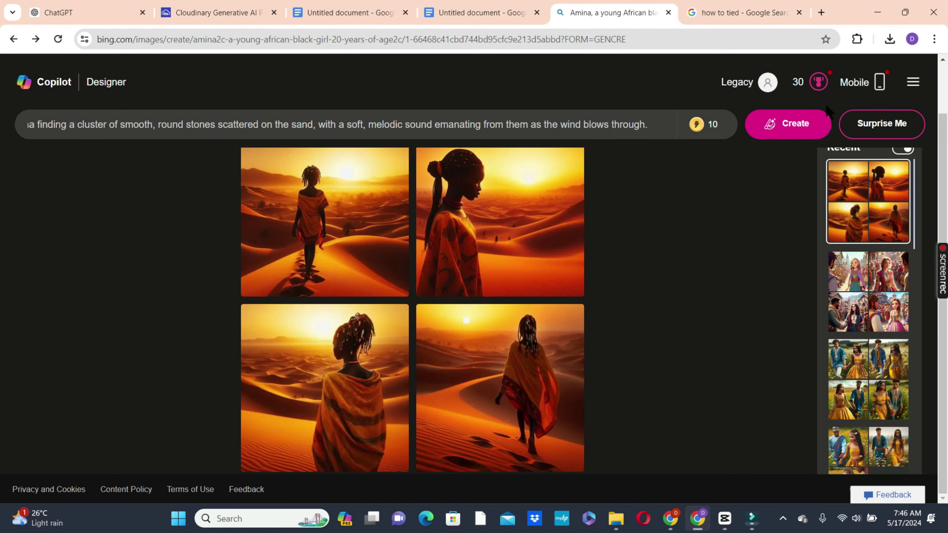
pyautogui.click(791, 131)
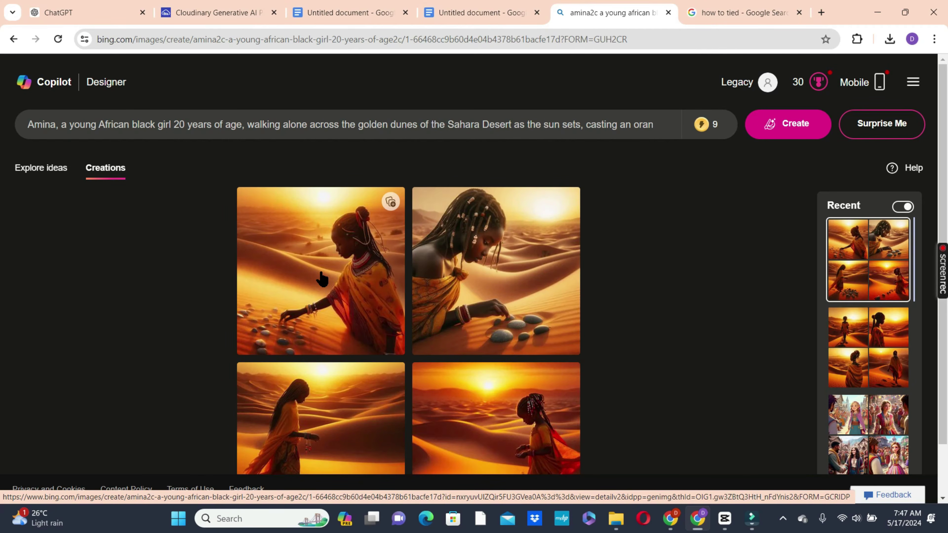
# Step: Download all four generated images of Amina finding the stones, and close the image view
pyautogui.click(320, 278)
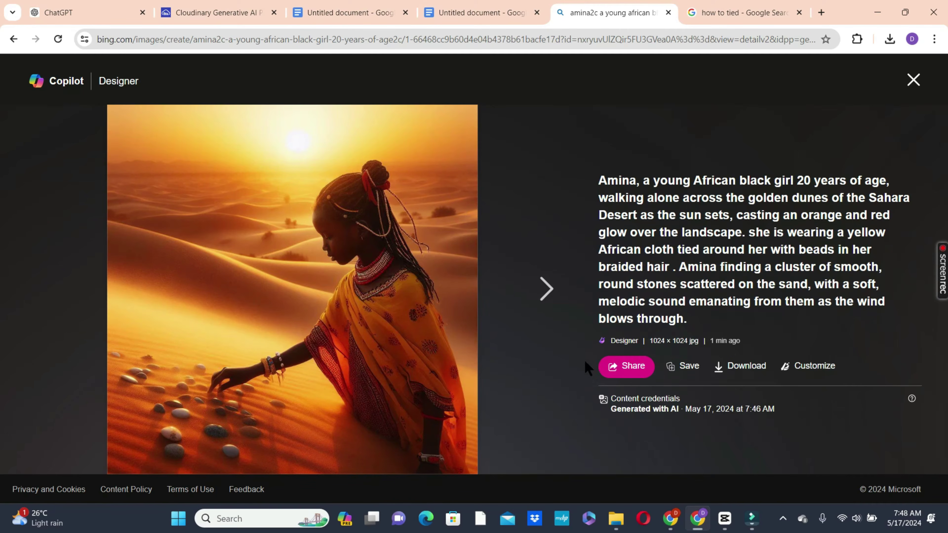
pyautogui.click(754, 366)
pyautogui.click(543, 289)
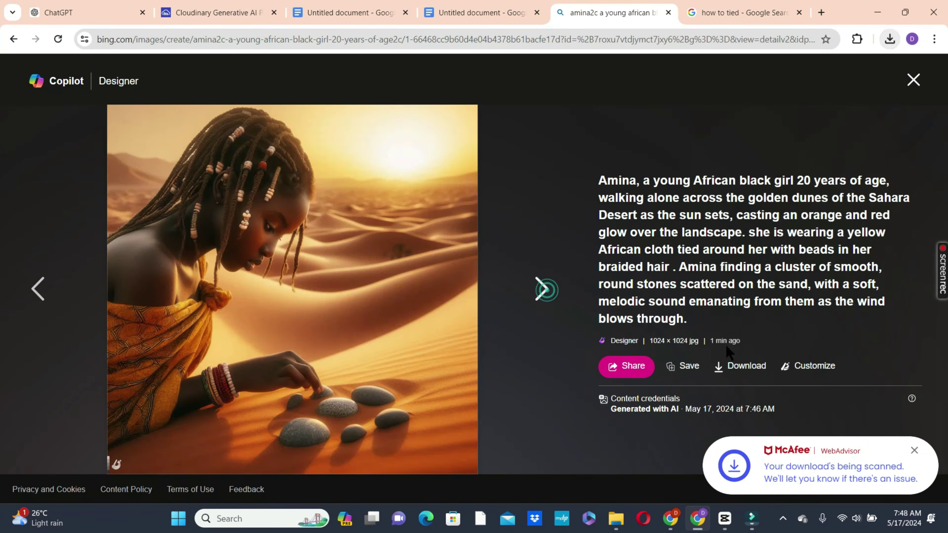
pyautogui.click(736, 367)
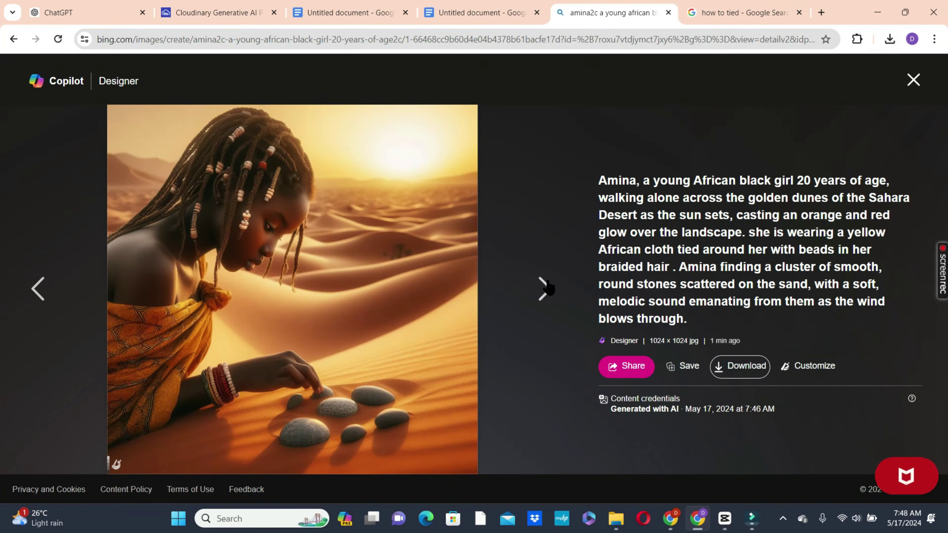
pyautogui.click(546, 288)
pyautogui.click(738, 367)
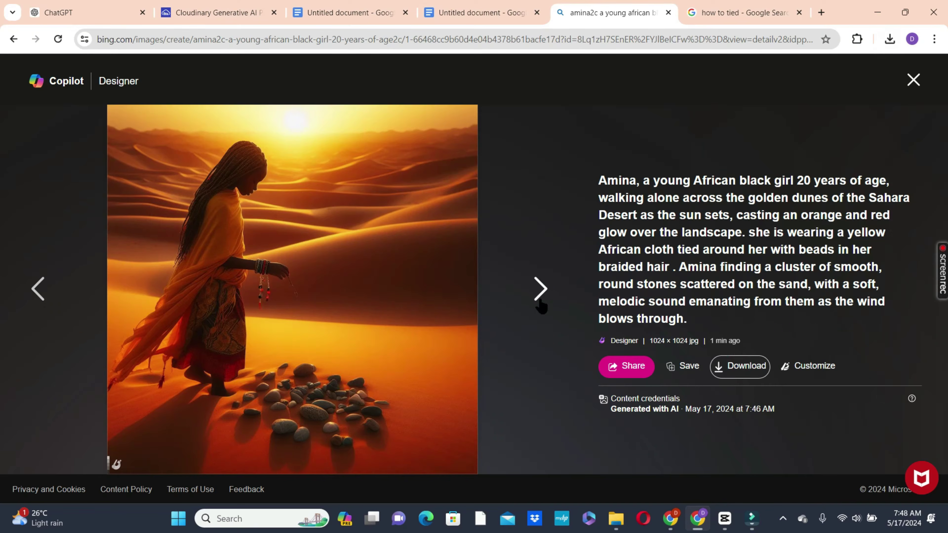
pyautogui.click(542, 287)
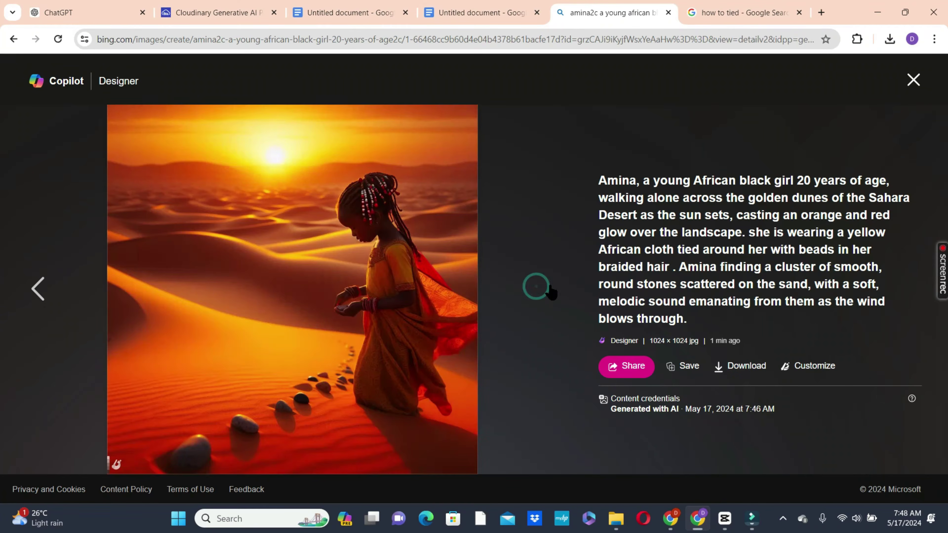
pyautogui.click(747, 368)
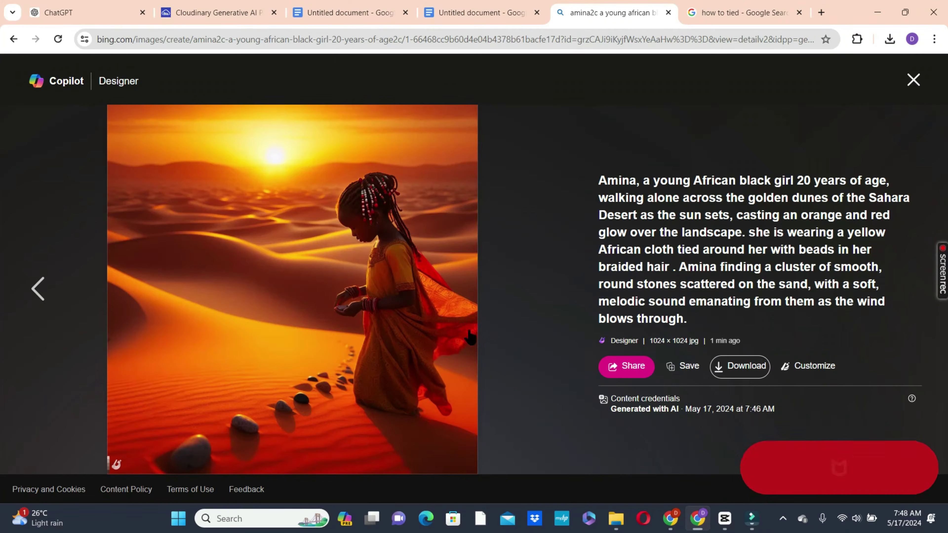
pyautogui.click(913, 80)
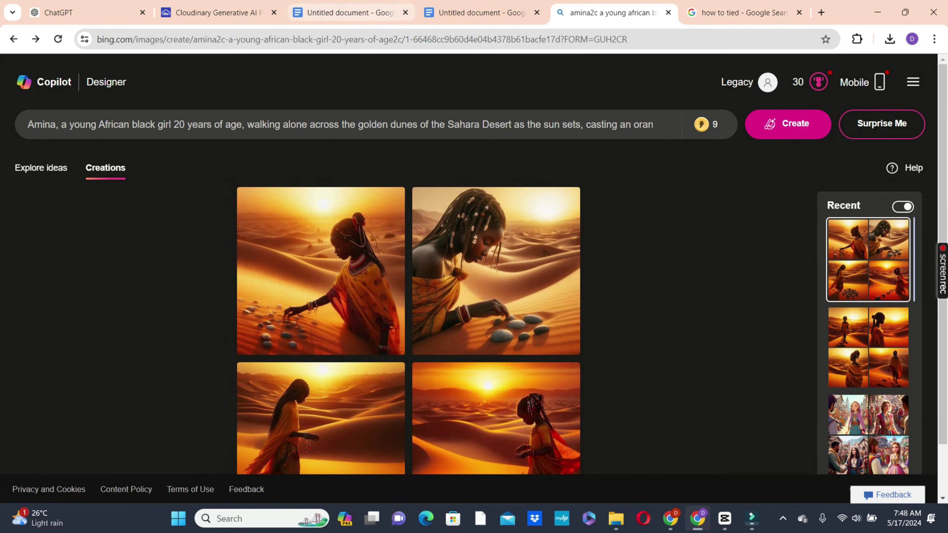
# Step: Append ChatGPT's image prompt 3 description about the wise elders to the end of the Image Creator prompt and generate the images
pyautogui.click(80, 12)
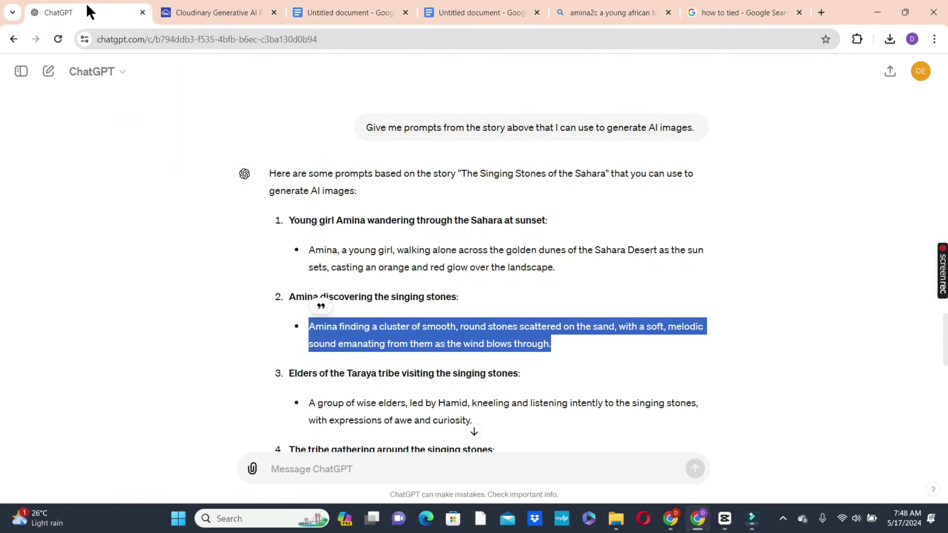
pyautogui.scroll(-4, 943, 345)
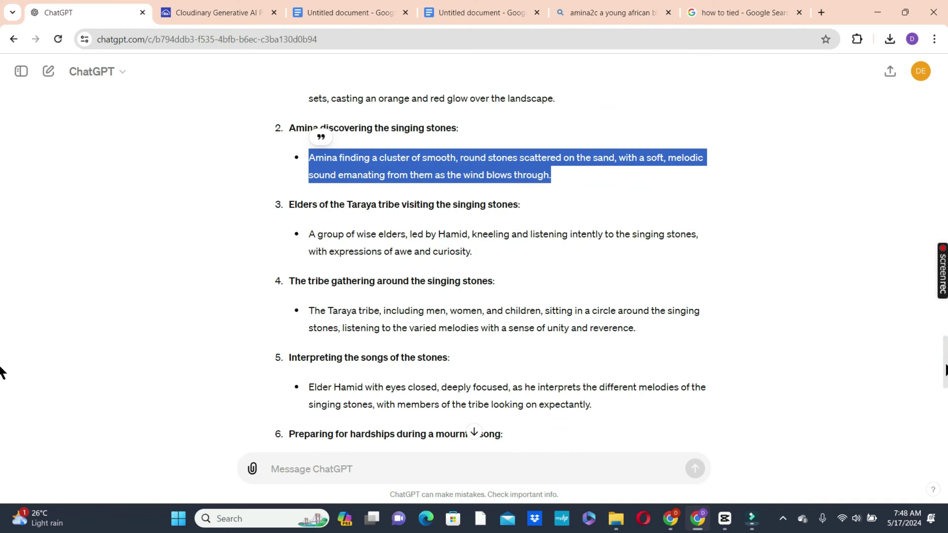
pyautogui.click(317, 244)
pyautogui.moveTo(477, 258); pyautogui.dragTo(311, 235)
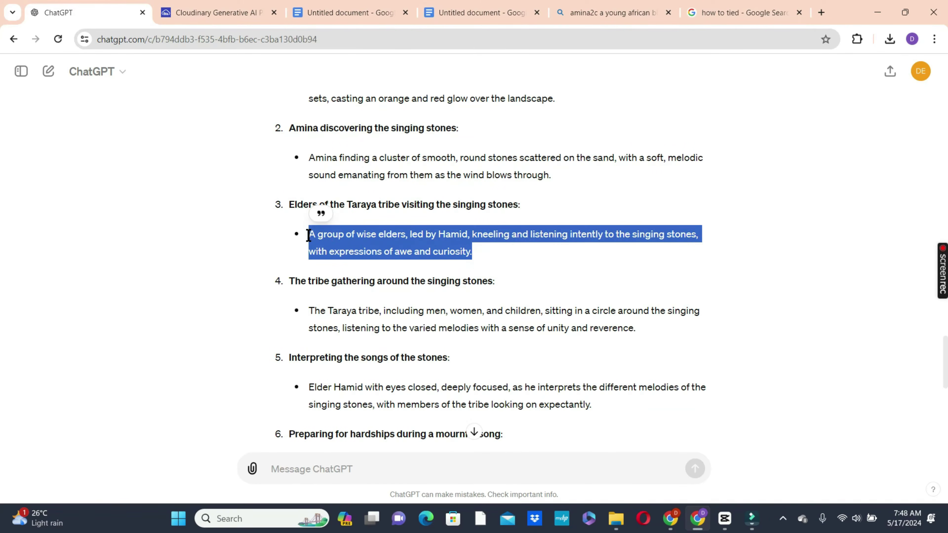
pyautogui.click(612, 13)
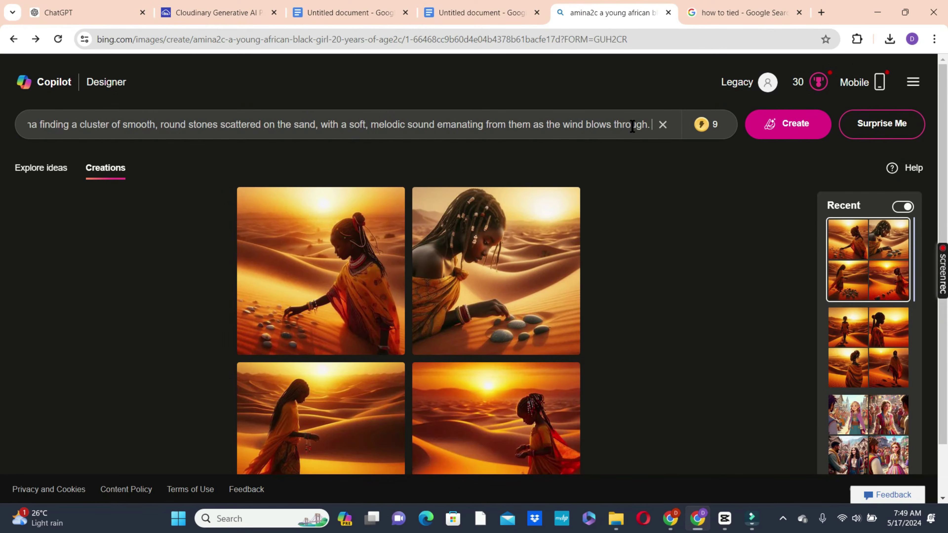
pyautogui.hotkey('ctrl', 'v')
pyautogui.click(785, 123)
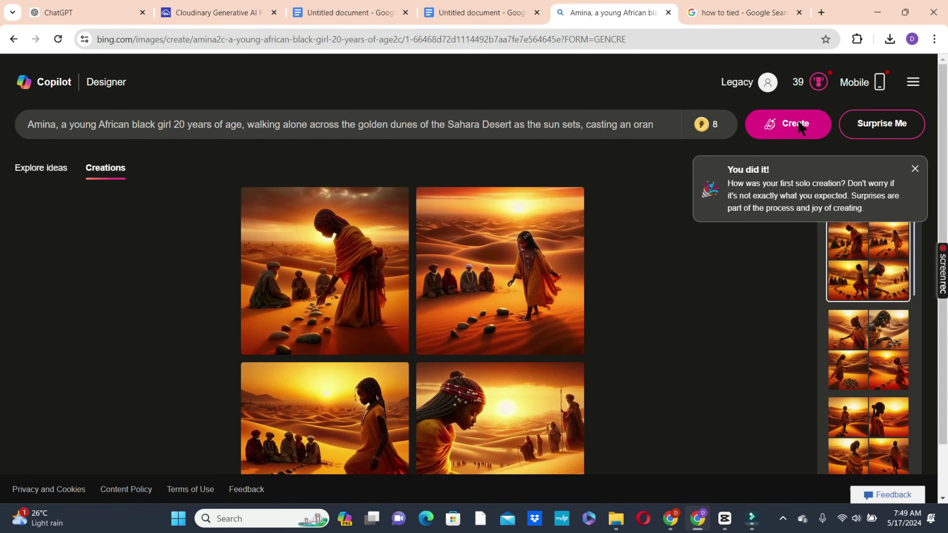
# Step: View the generated images of Amina and the wise elders at full size, download them, and close the image view
pyautogui.click(543, 297)
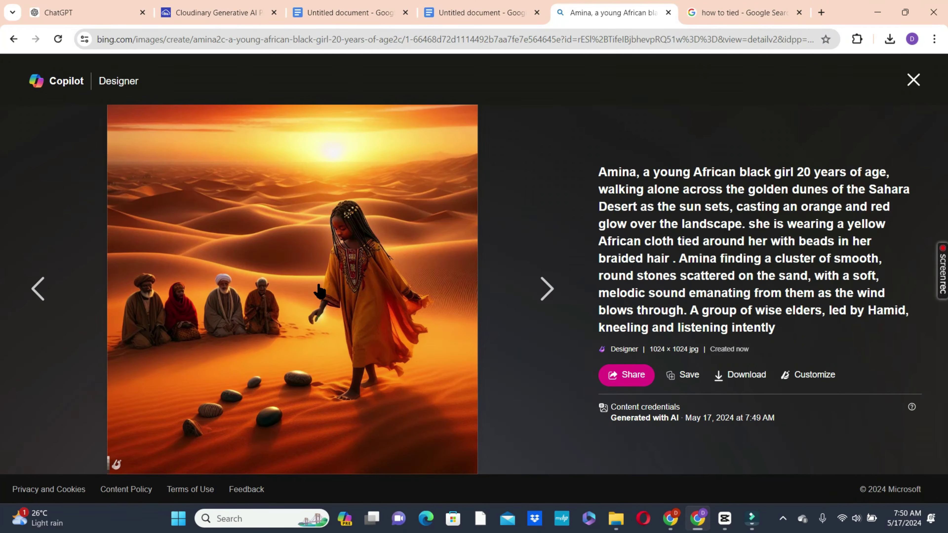
pyautogui.press('Right')
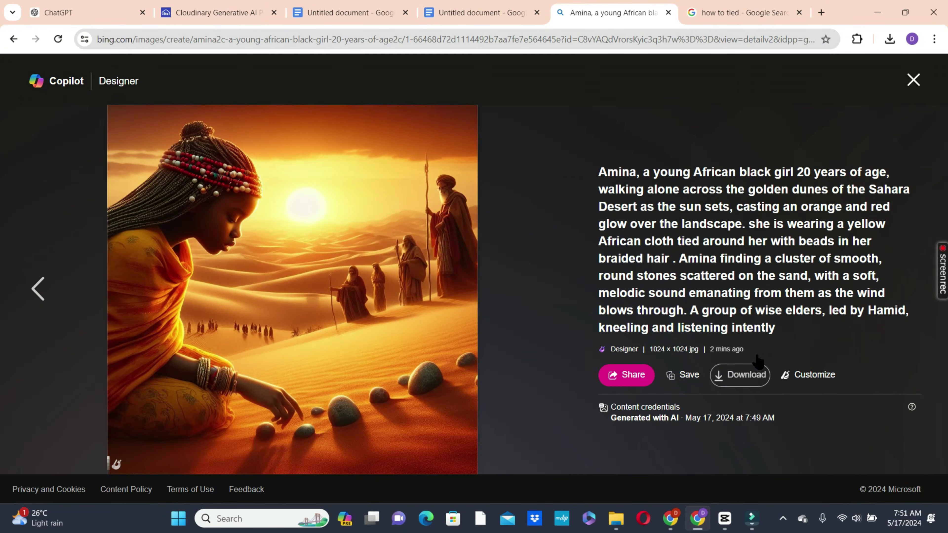
pyautogui.click(913, 80)
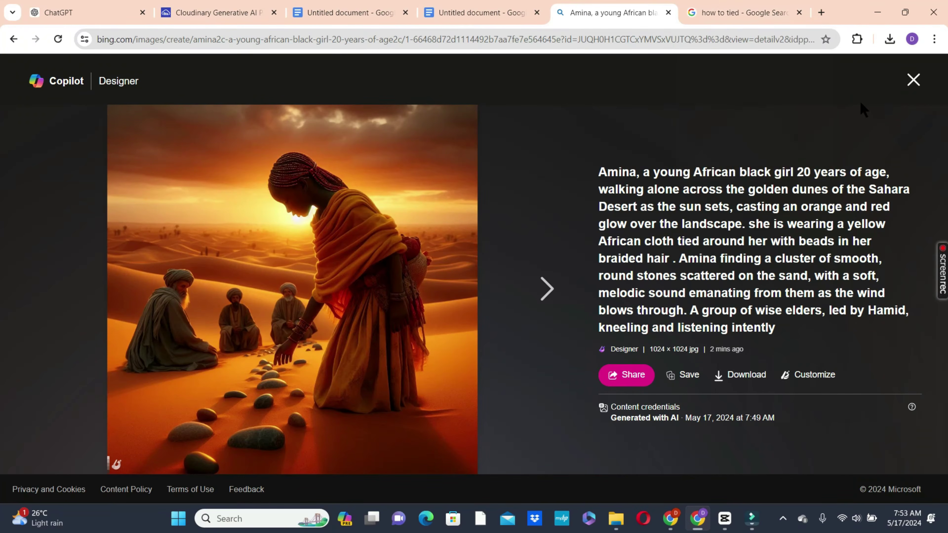
# Step: Open Cloudinary's Generative Fill demo at ai.cloudinary.com/demos/fill in a new browser tab and look over the page
pyautogui.hotkey('ctrl', 't')
pyautogui.click(417, 271)
pyautogui.write('ai')
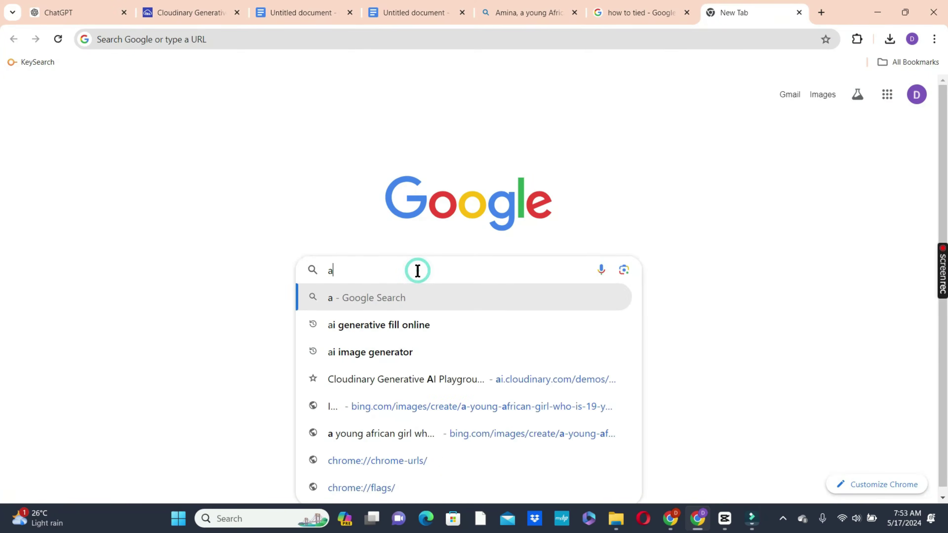
pyautogui.write('.cloudinary.com/demos/fill')
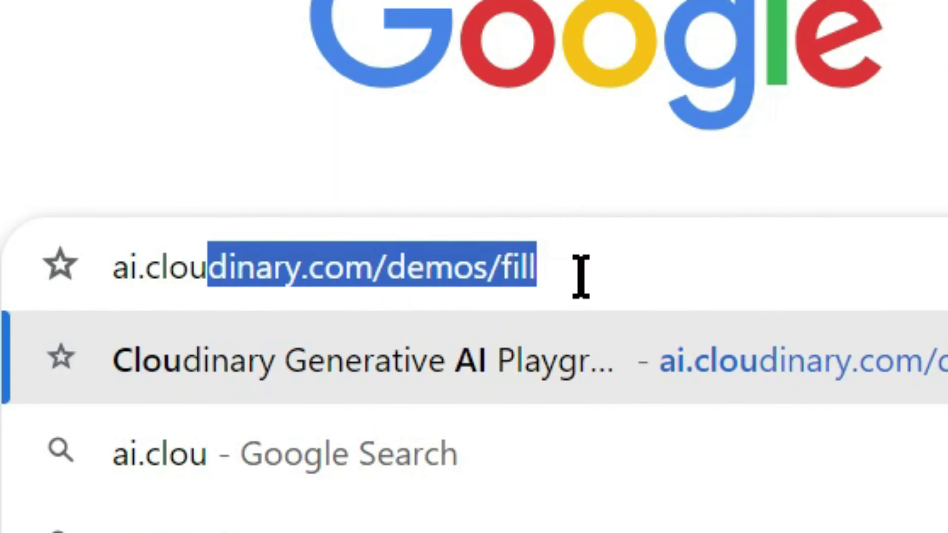
pyautogui.press('Return')
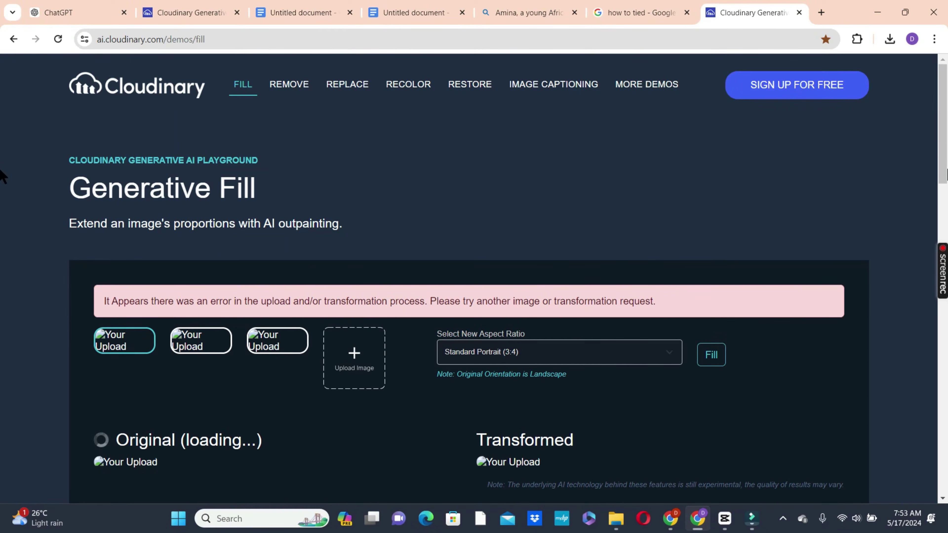
pyautogui.scroll(-3, 2, 174)
pyautogui.scroll(2, 176, 228)
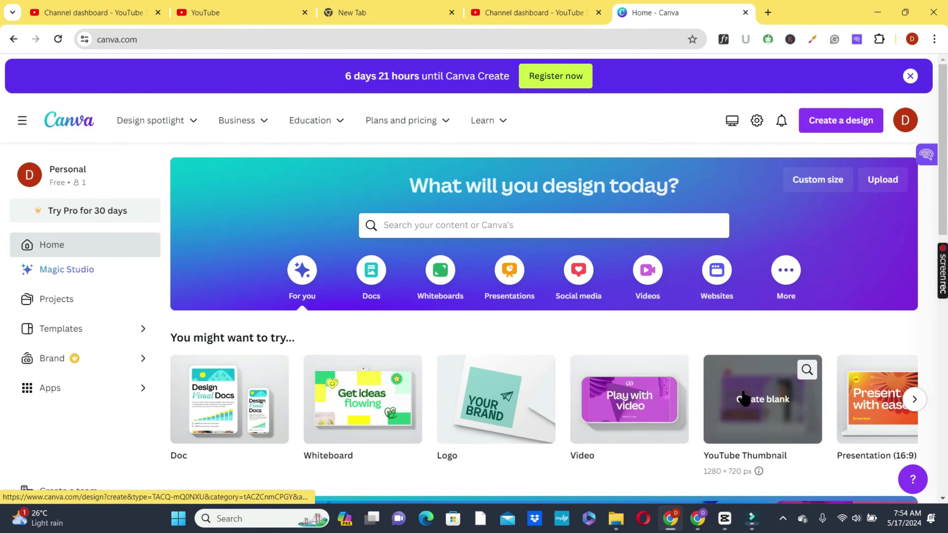
# Step: Switch to Canva, create a blank 1920 × 1080 px video design, and show its uploaded media
pyautogui.moveTo(597, 424)
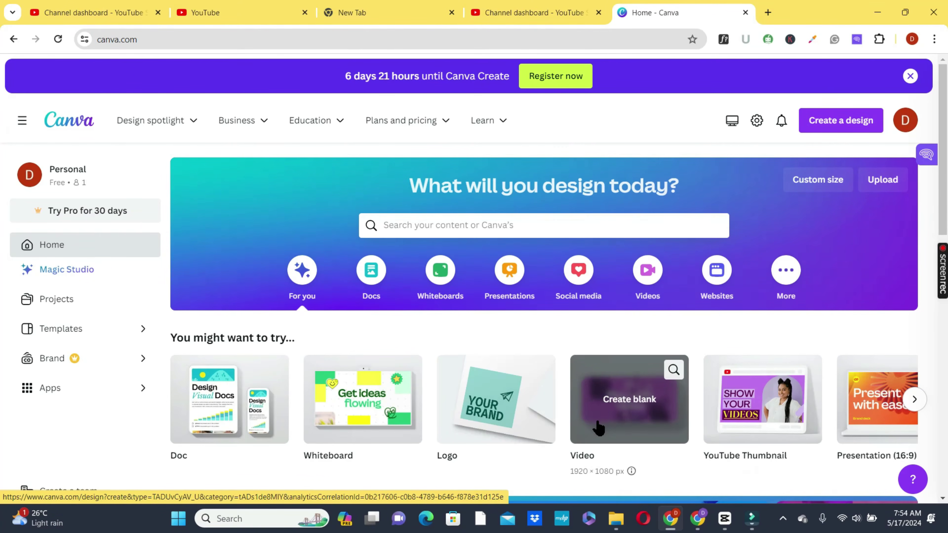
pyautogui.click(627, 401)
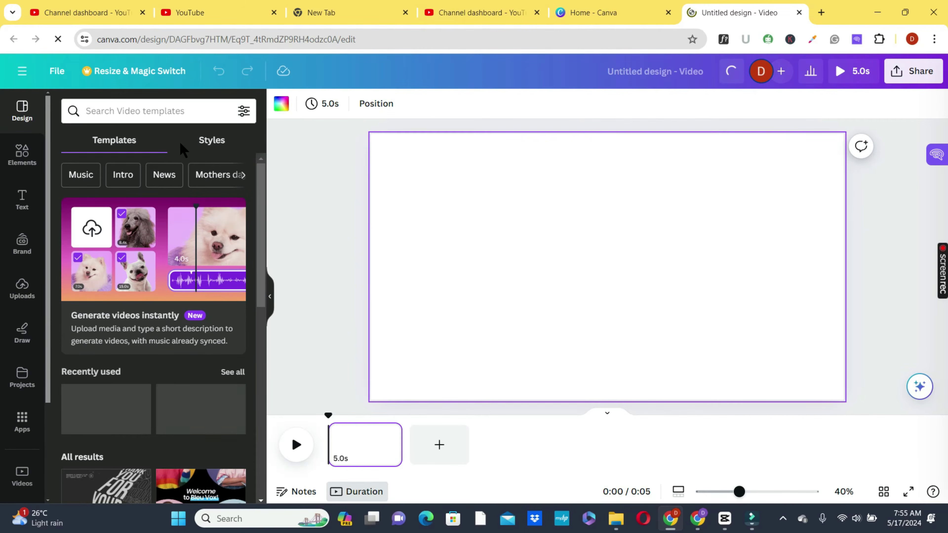
pyautogui.click(22, 288)
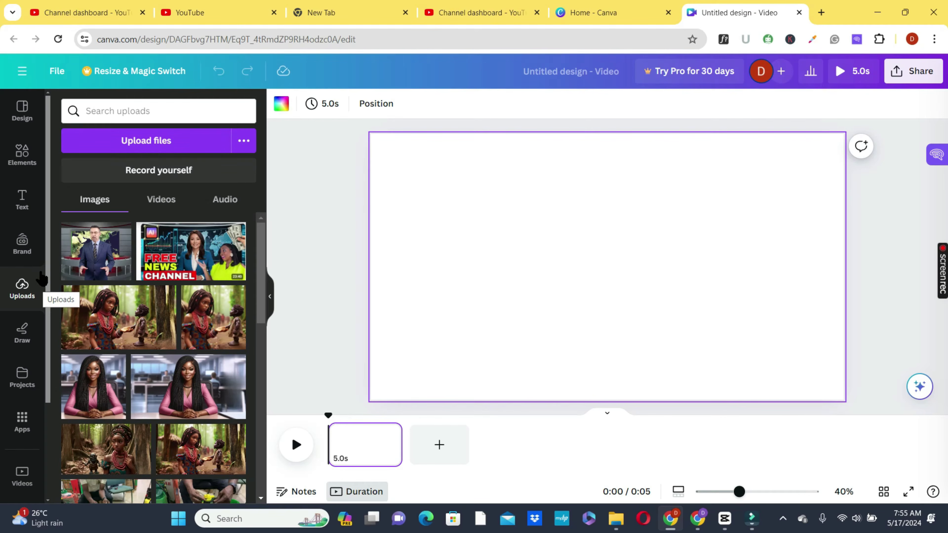
# Step: Upload all eleven of today's generated JPG images from the Downloads folder to the video design
pyautogui.click(162, 142)
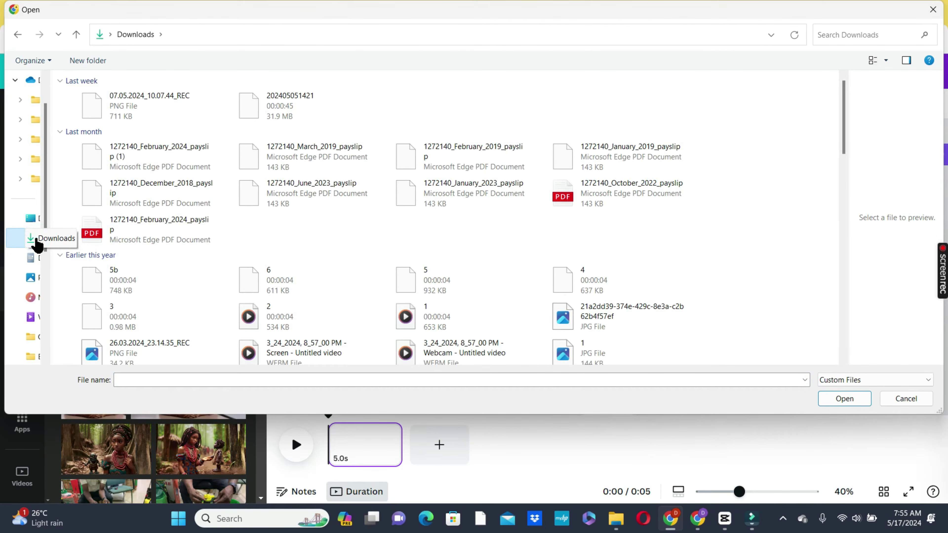
pyautogui.click(36, 242)
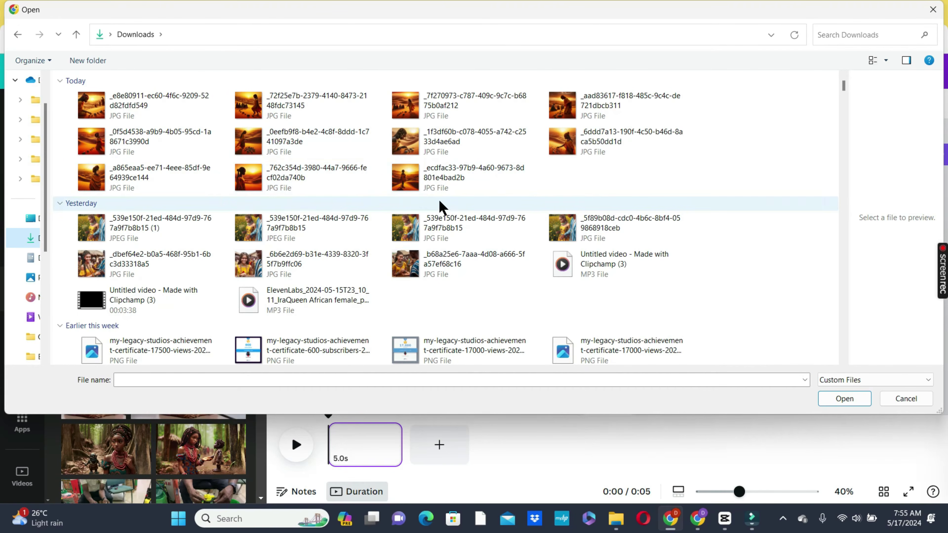
pyautogui.click(418, 183)
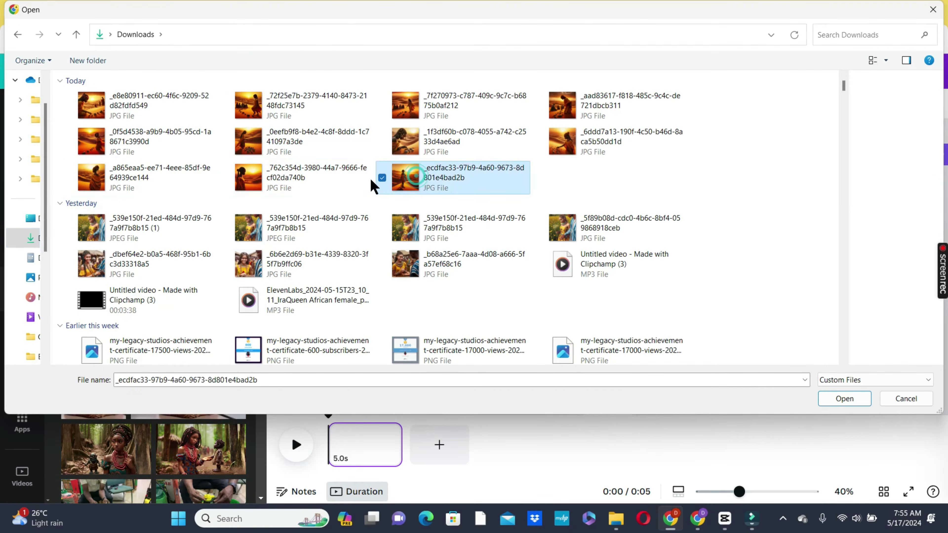
pyautogui.keyDown('ctrl'); pyautogui.click(271, 186); pyautogui.keyUp('ctrl')
pyautogui.keyDown('ctrl'); pyautogui.click(127, 186); pyautogui.keyUp('ctrl')
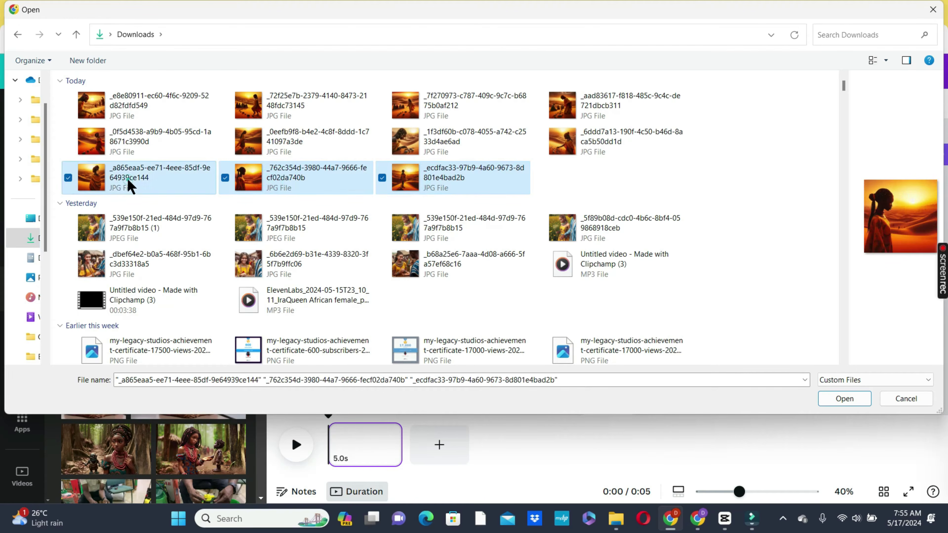
pyautogui.keyDown('shift'); pyautogui.click(585, 144); pyautogui.keyUp('shift')
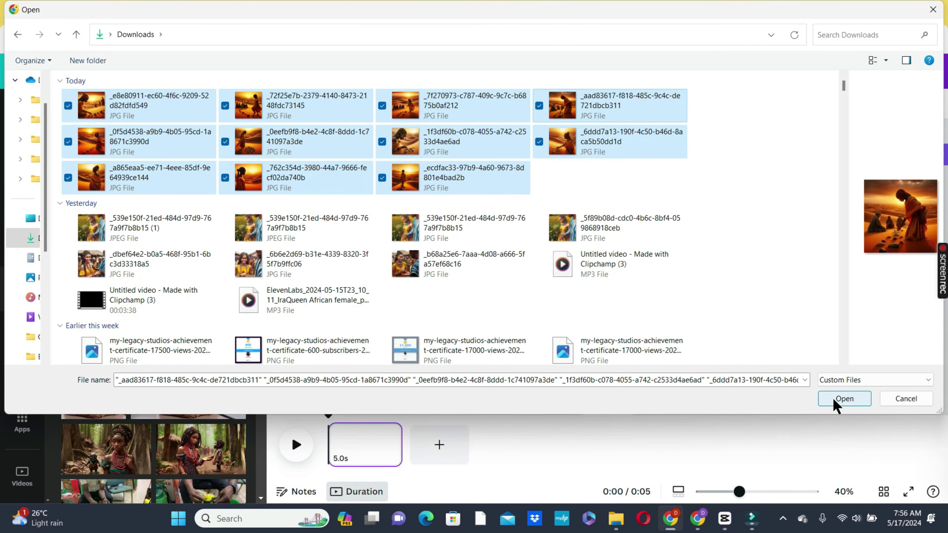
pyautogui.click(844, 399)
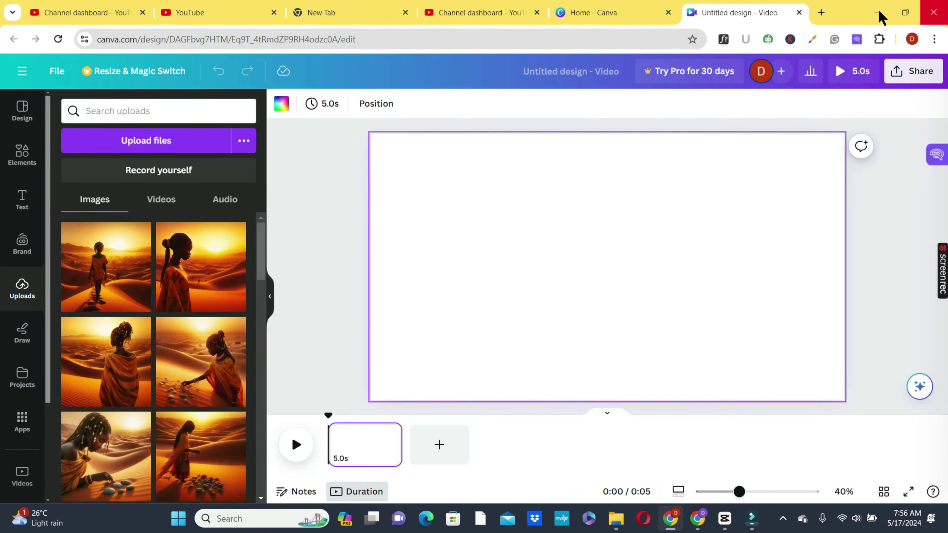
# Step: Open the ElevenLabs speech synthesis site at elevenlabs.io in a new browser tab
pyautogui.click(821, 12)
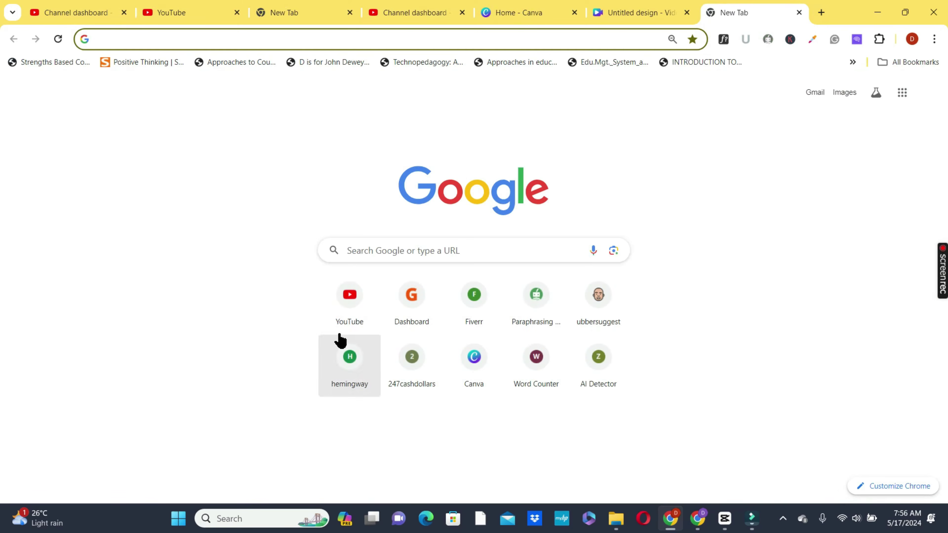
pyautogui.click(450, 249)
pyautogui.write('elevenlabs.io')
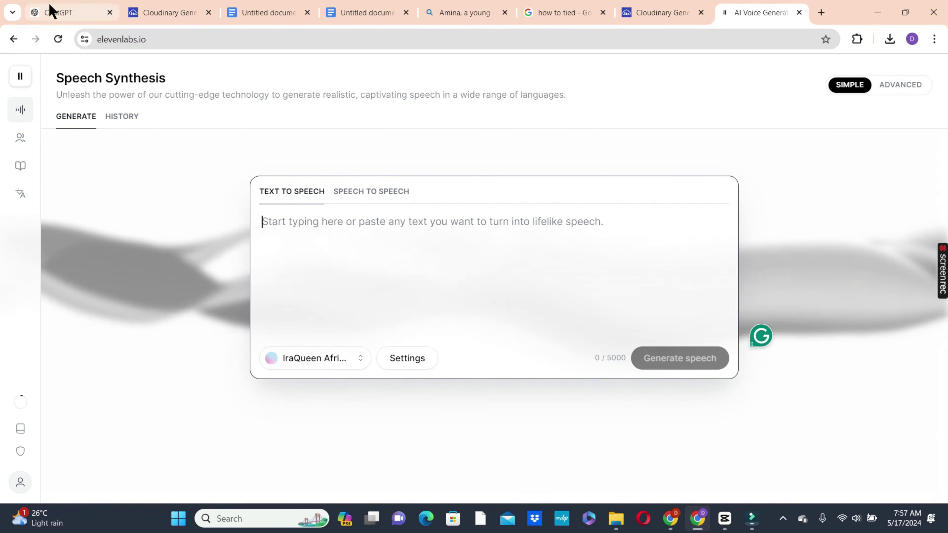
# Step: Find "The Singing Stones of the Sahara" story in the ChatGPT conversation and copy its opening paragraphs, starting from "In the vast, golden expanse"
pyautogui.click(54, 11)
pyautogui.click(374, 275)
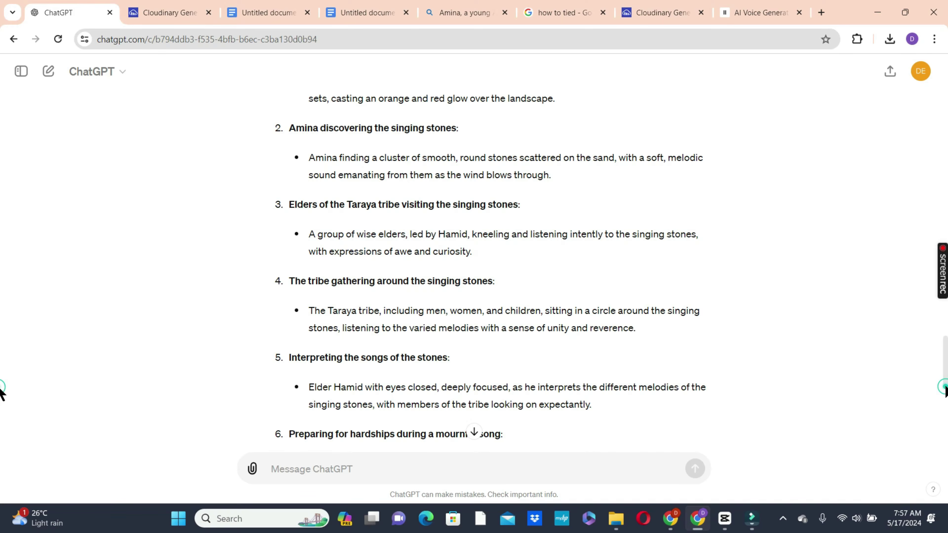
pyautogui.moveTo(945, 388); pyautogui.dragTo(920, 265)
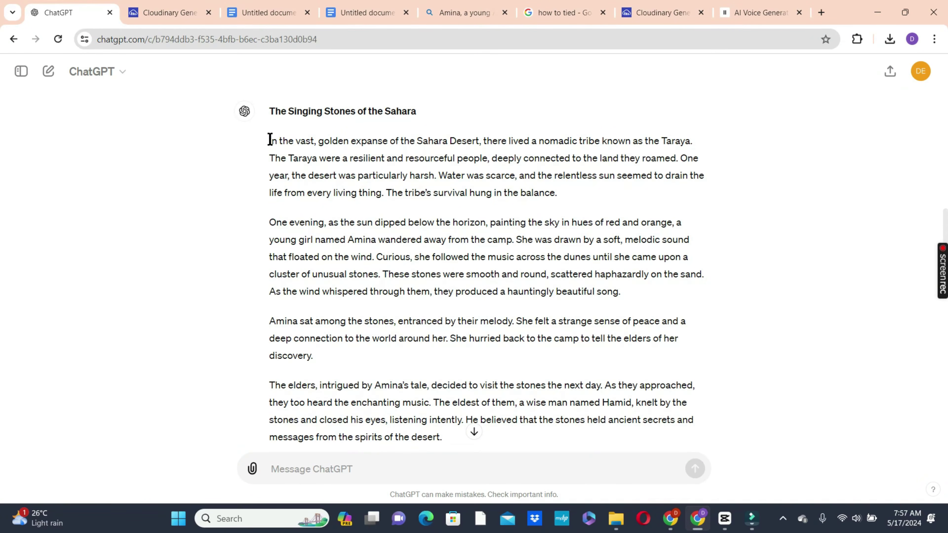
pyautogui.moveTo(270, 139); pyautogui.dragTo(593, 249)
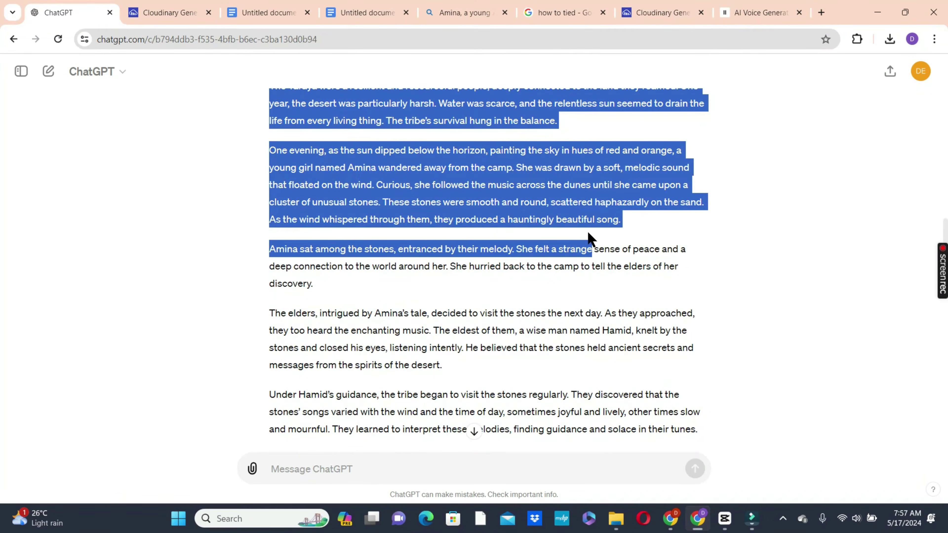
pyautogui.scroll(5, 303, 310)
pyautogui.rightClick(302, 309)
pyautogui.click(318, 313)
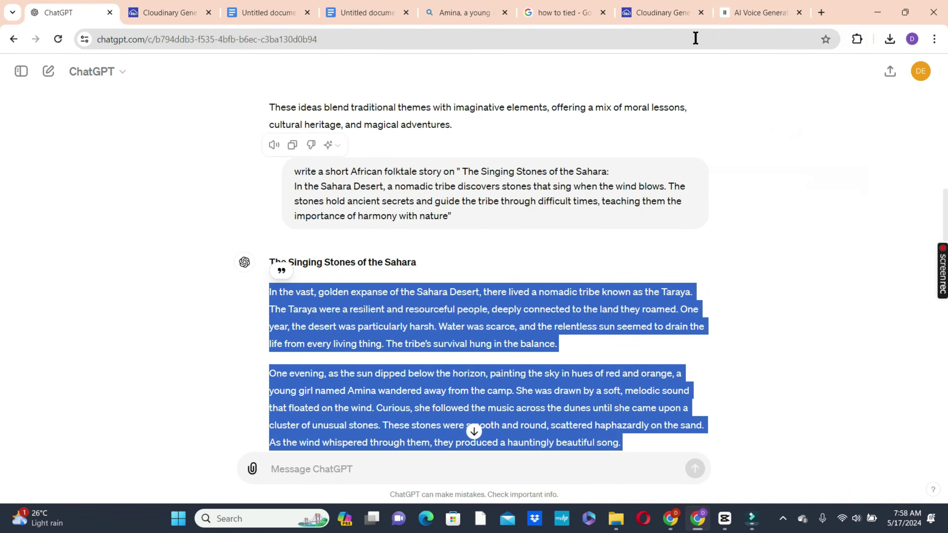
# Step: Return to ElevenLabs and paste the copied story paragraphs as the text to convert to speech
pyautogui.click(778, 14)
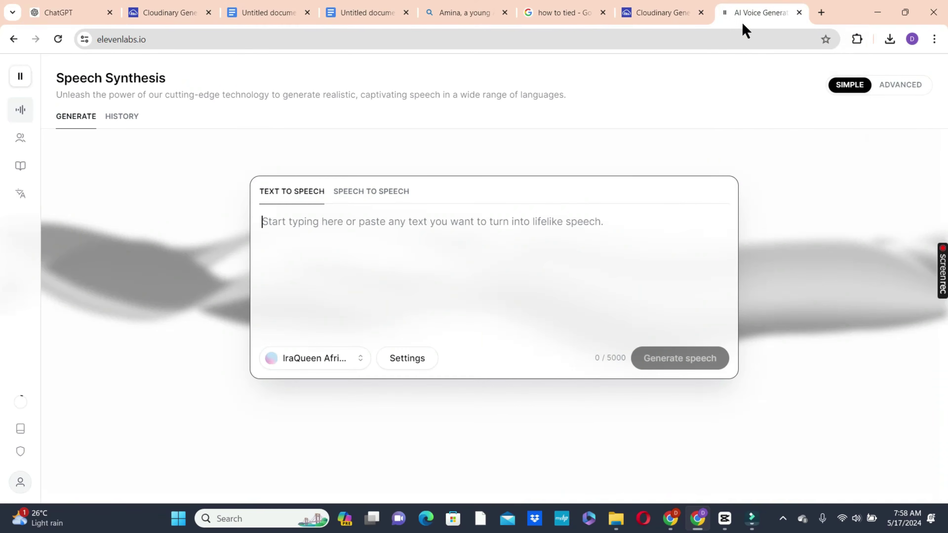
pyautogui.rightClick(300, 260)
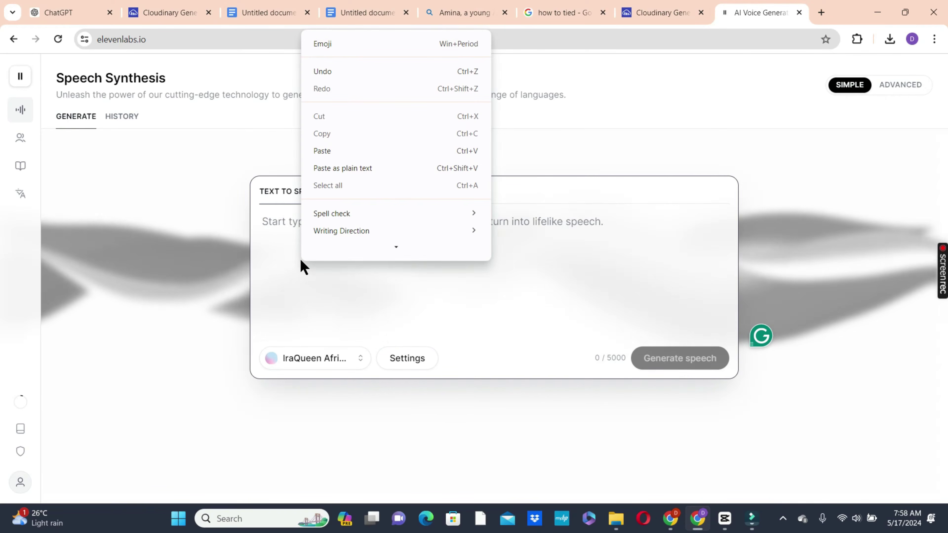
pyautogui.click(330, 151)
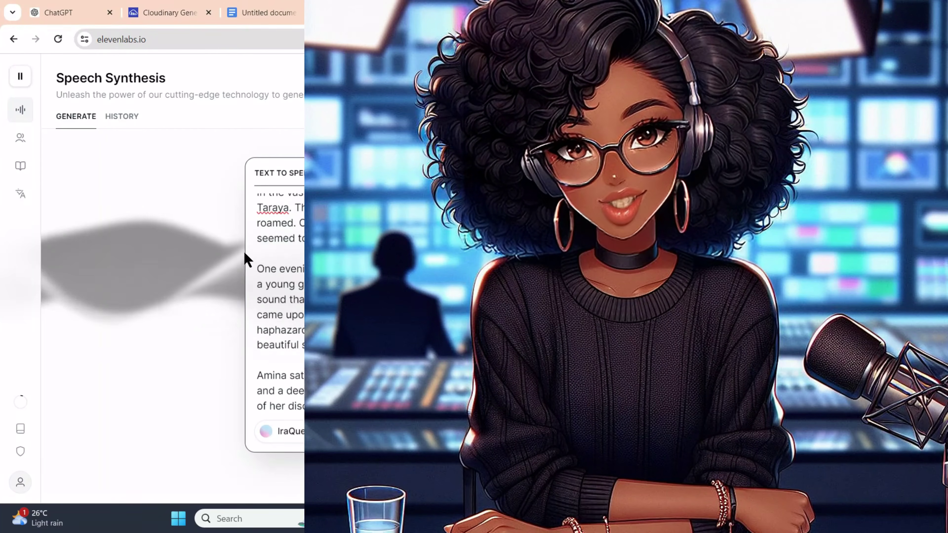
# Step: Open the ElevenLabs Voice Library and filter the voices by Narrative & Story
pyautogui.moveTo(34, 106)
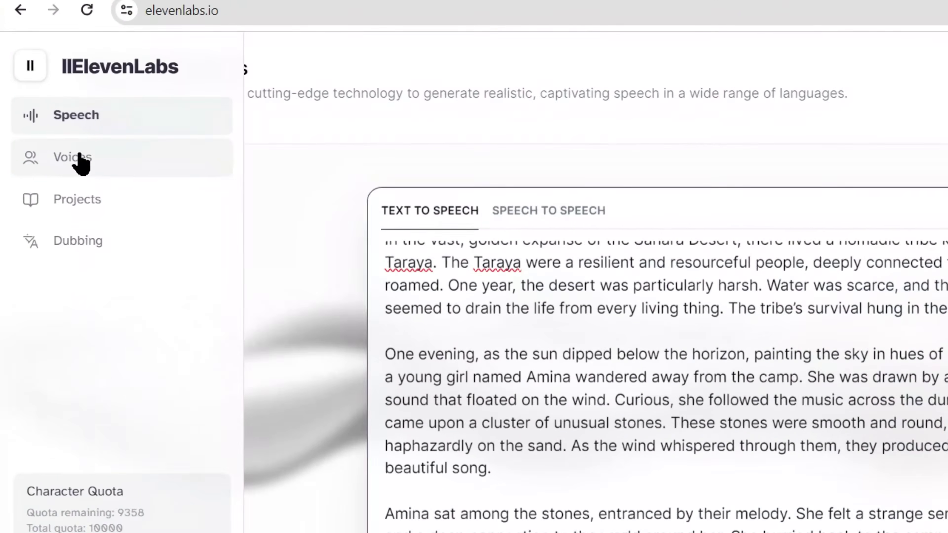
pyautogui.click(57, 143)
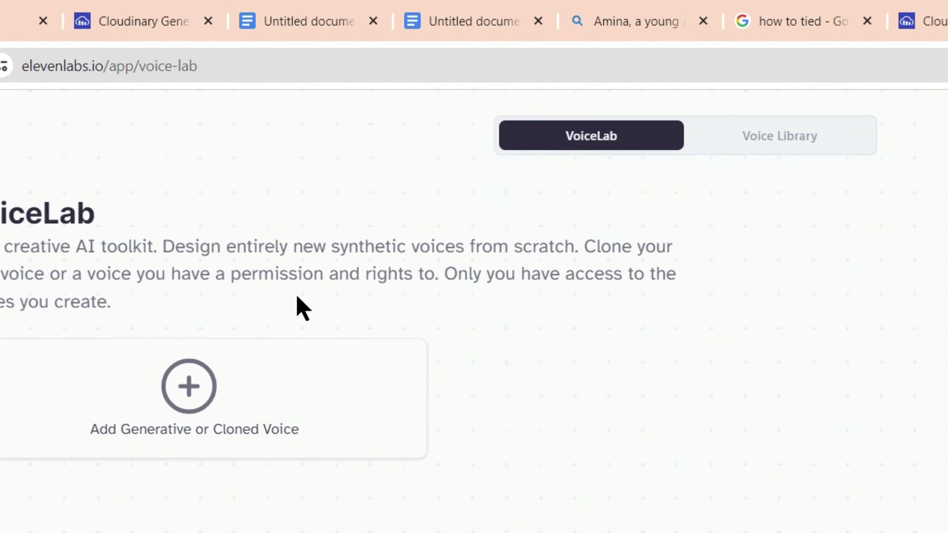
pyautogui.click(596, 123)
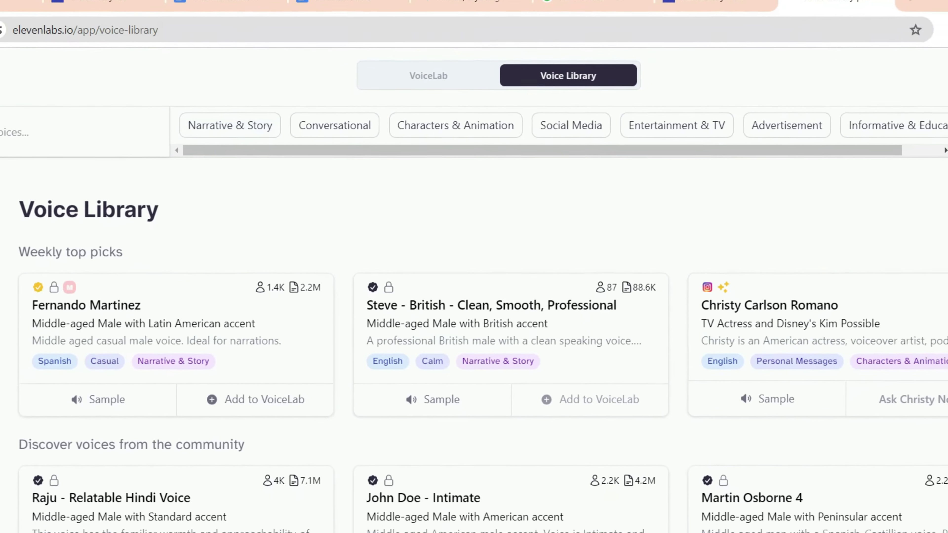
pyautogui.scroll(-5, 4, 132)
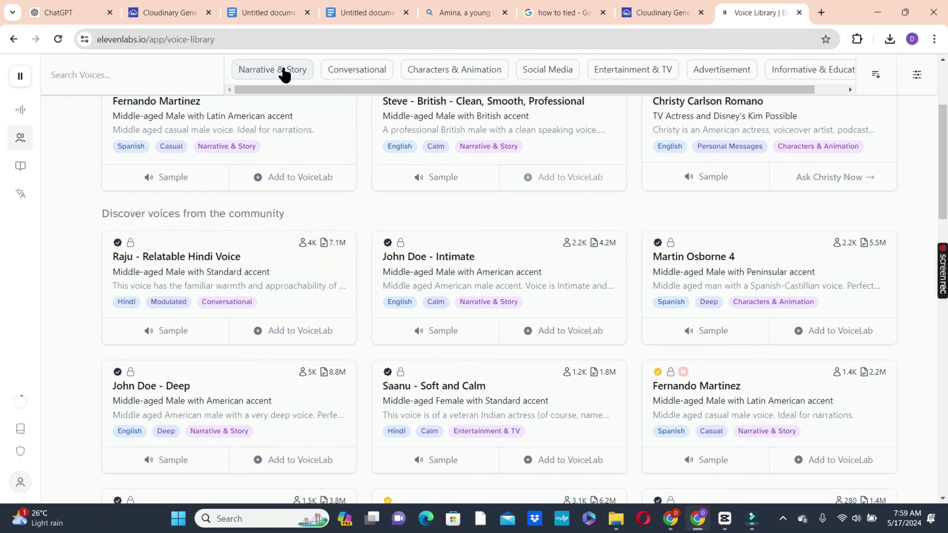
pyautogui.click(283, 72)
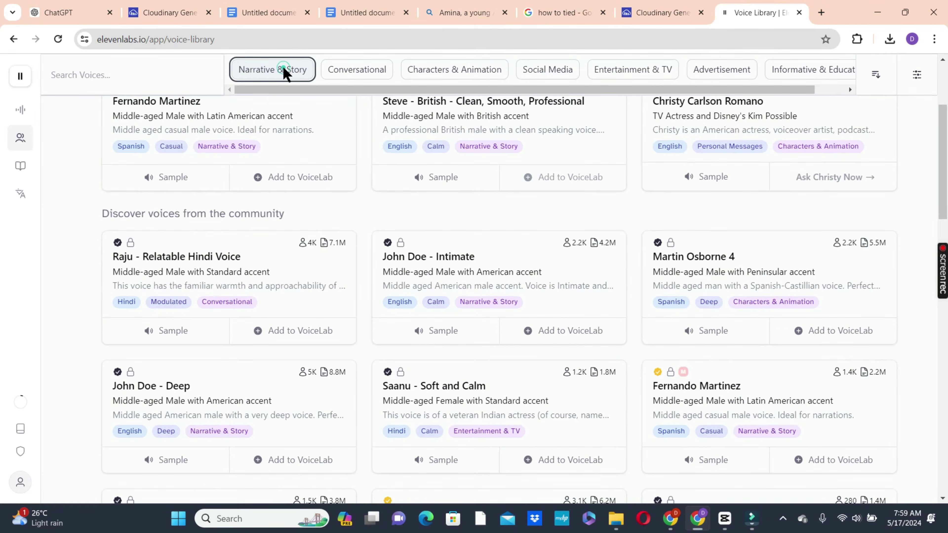
# Step: Browse the Narrative & Story voices in the Voice Library, looking for a suitable storytelling voice
pyautogui.scroll(-15, 1, 244)
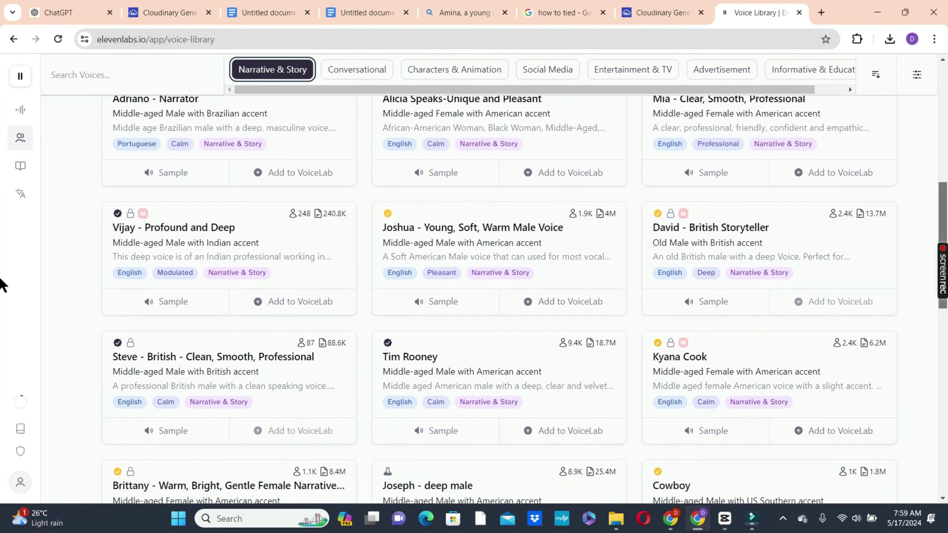
pyautogui.scroll(-4, 945, 392)
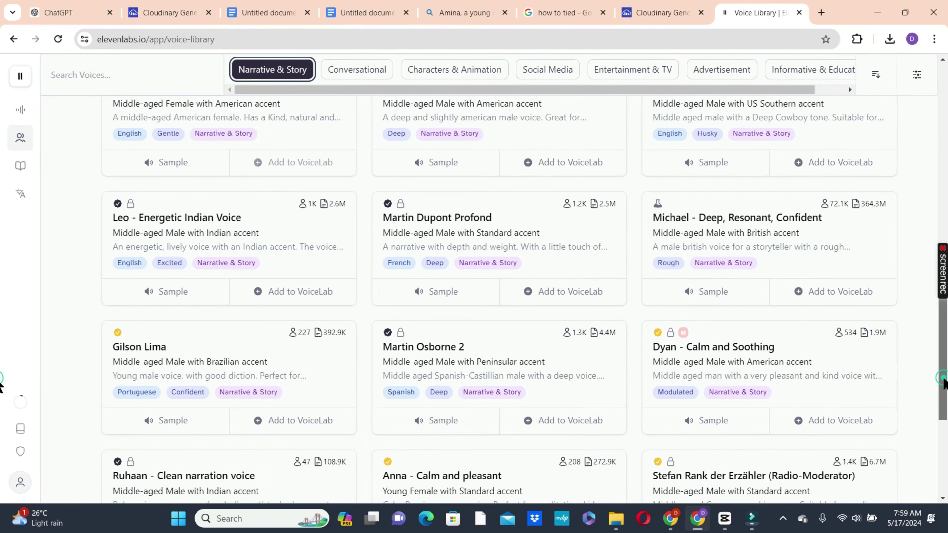
pyautogui.scroll(-3, 945, 408)
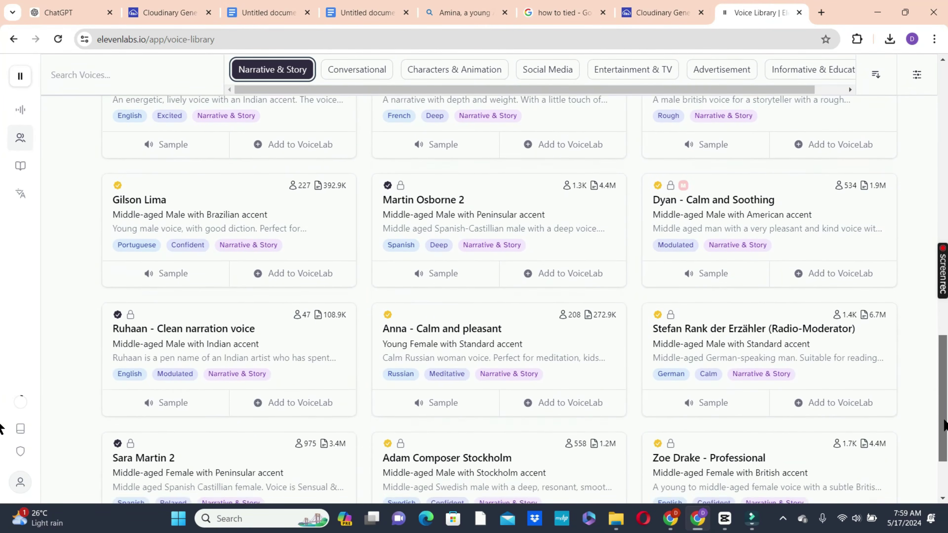
pyautogui.scroll(-3, 944, 433)
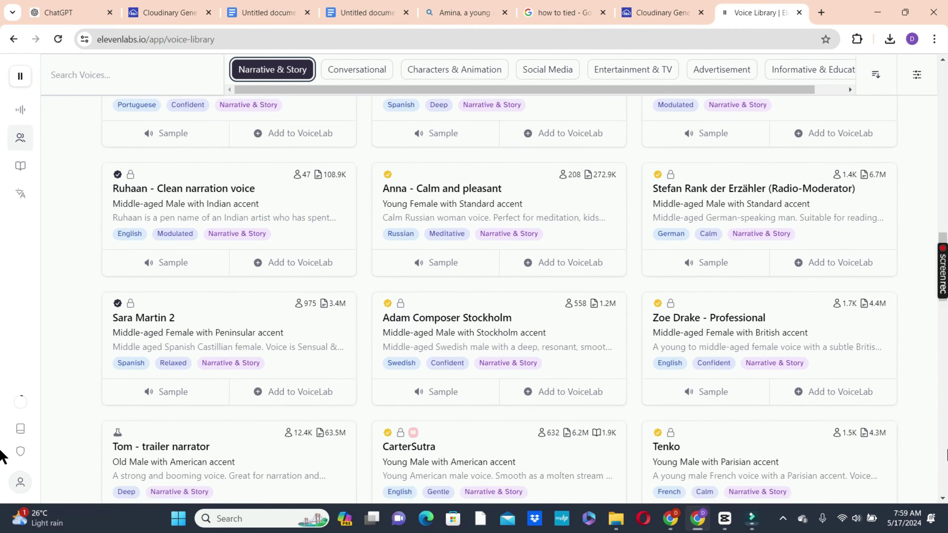
pyautogui.scroll(-5, 945, 418)
pyautogui.scroll(-7, 944, 413)
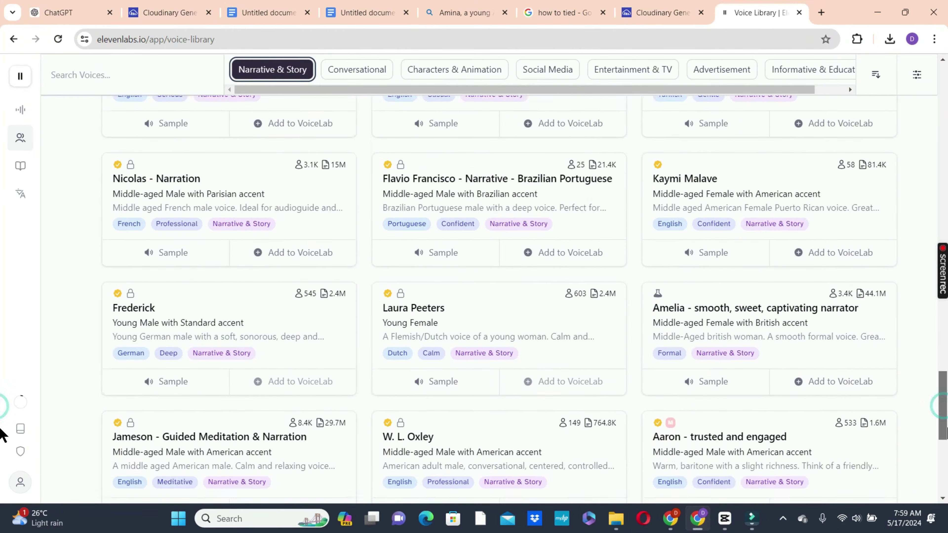
pyautogui.scroll(-5, 945, 454)
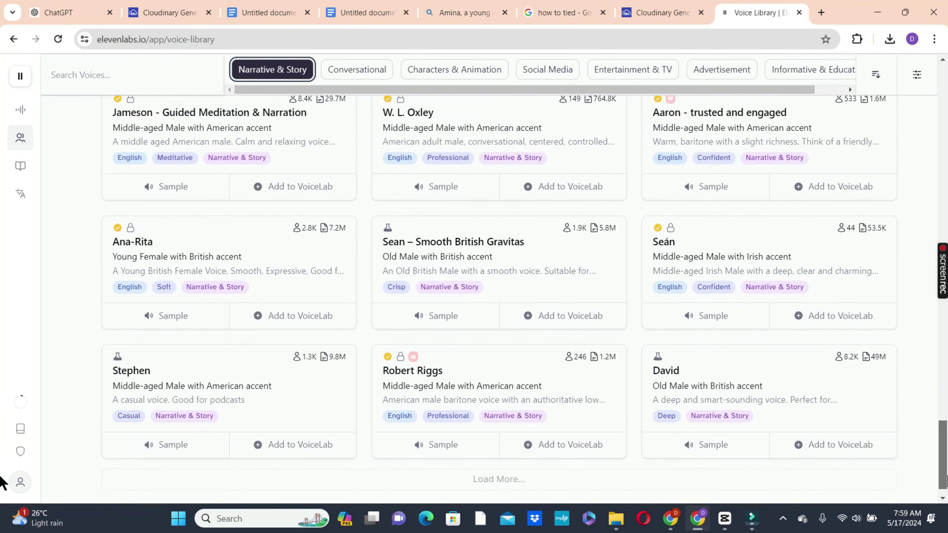
pyautogui.scroll(-4, 945, 496)
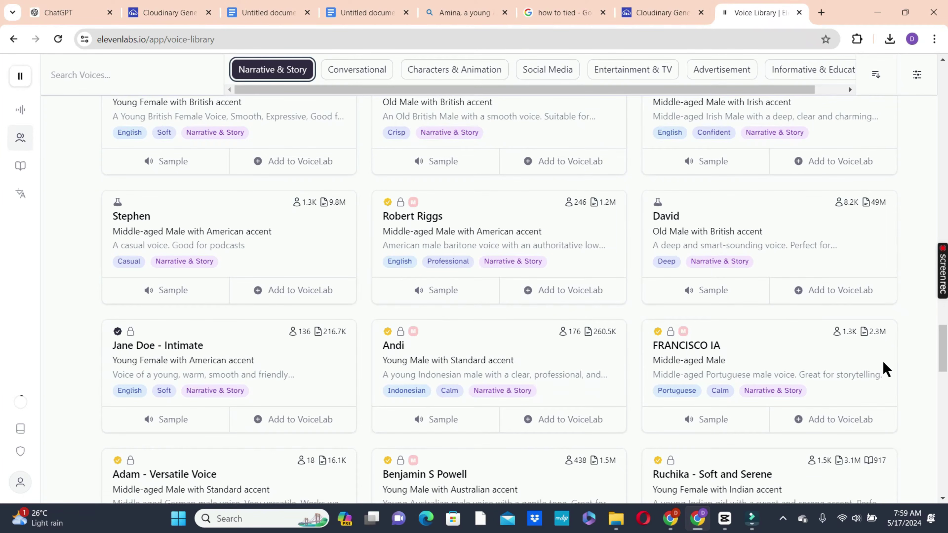
pyautogui.moveTo(945, 360); pyautogui.dragTo(946, 397)
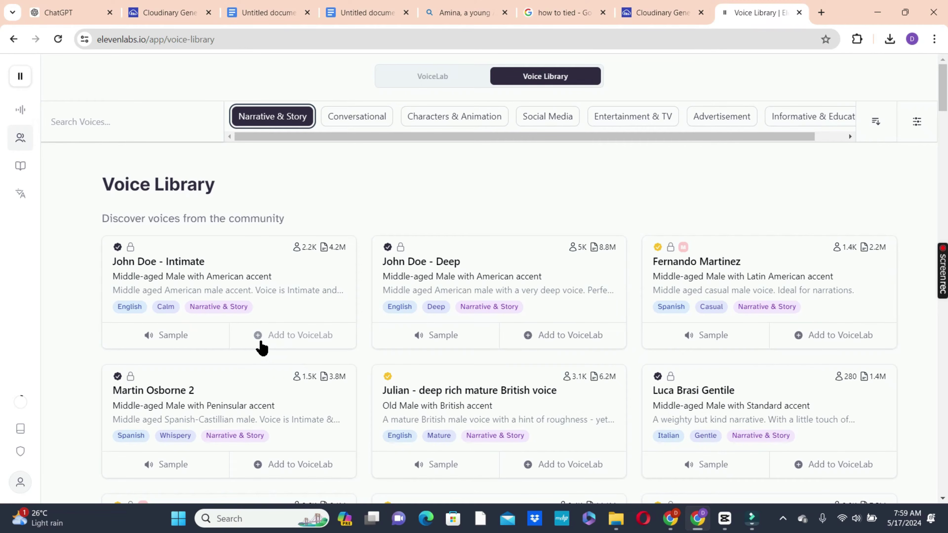
# Step: Add the "John Doe - Intimate" voice to the Voice Lab under its existing name and finish the dialog
pyautogui.click(260, 339)
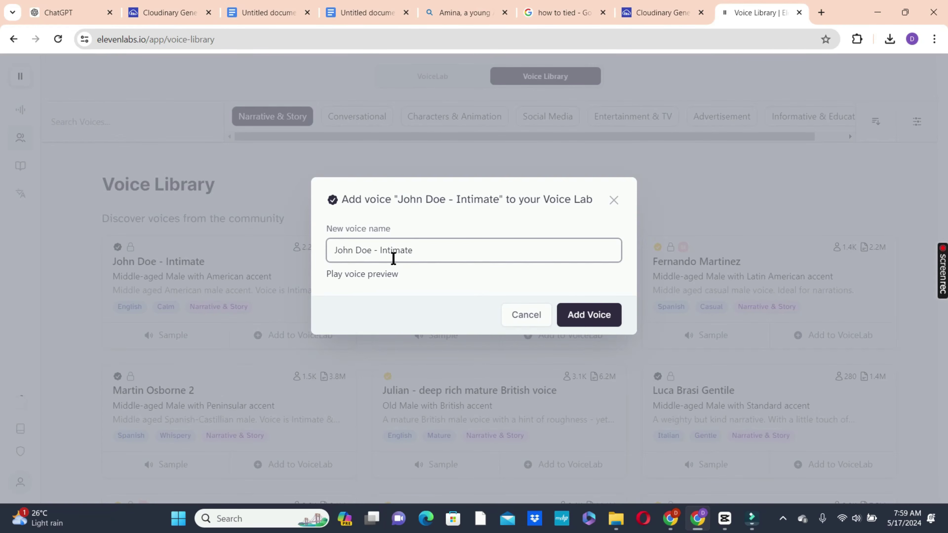
pyautogui.click(576, 319)
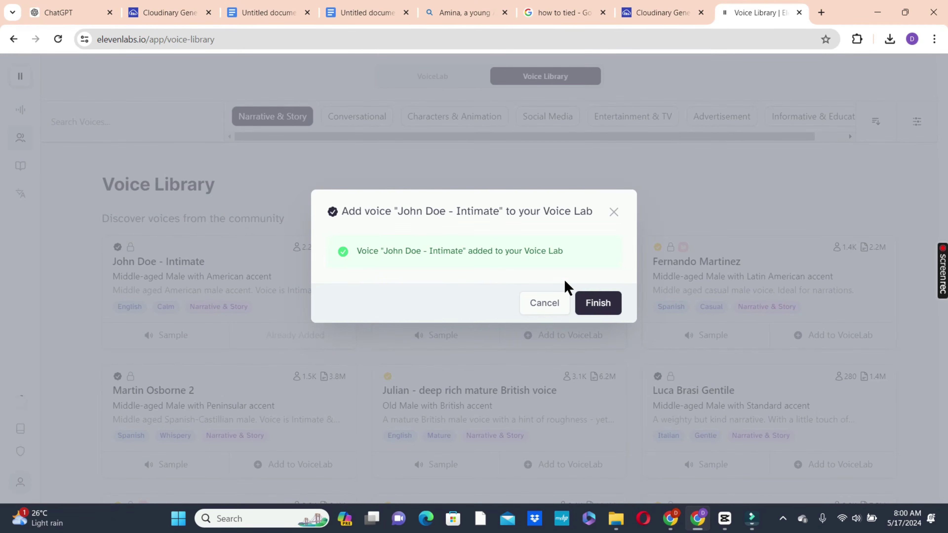
pyautogui.click(598, 305)
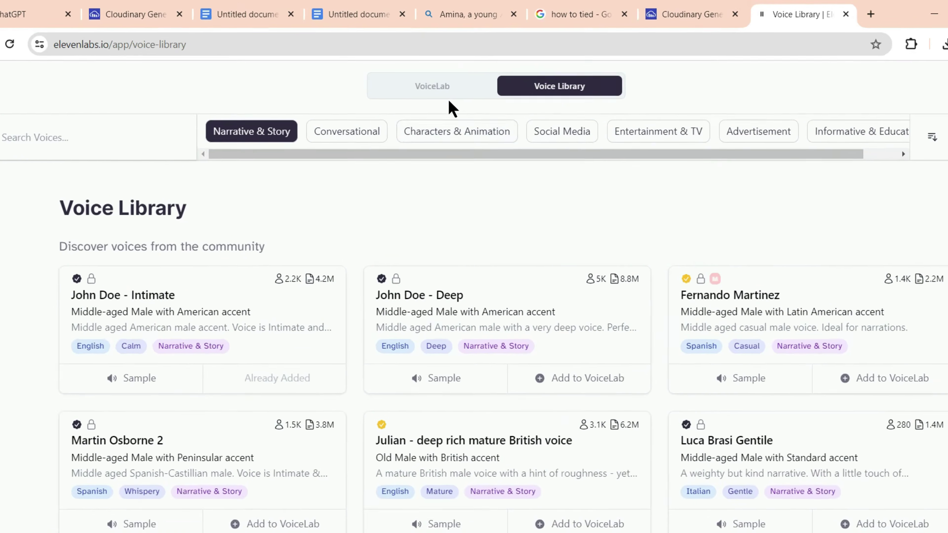
# Step: Select the IraQueen African female voice from VoiceLab for speech synthesis and review the story text it will read
pyautogui.click(437, 87)
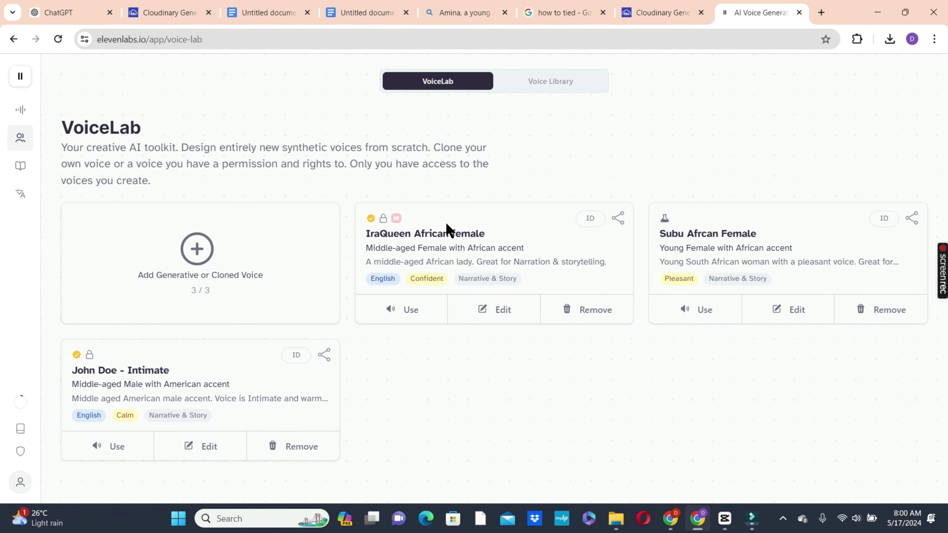
pyautogui.click(392, 317)
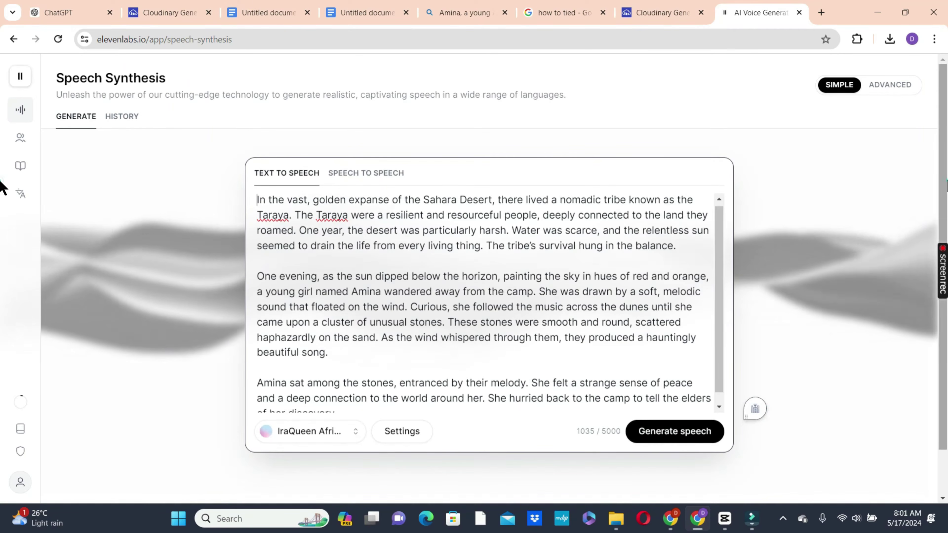
pyautogui.scroll(-2, 2, 186)
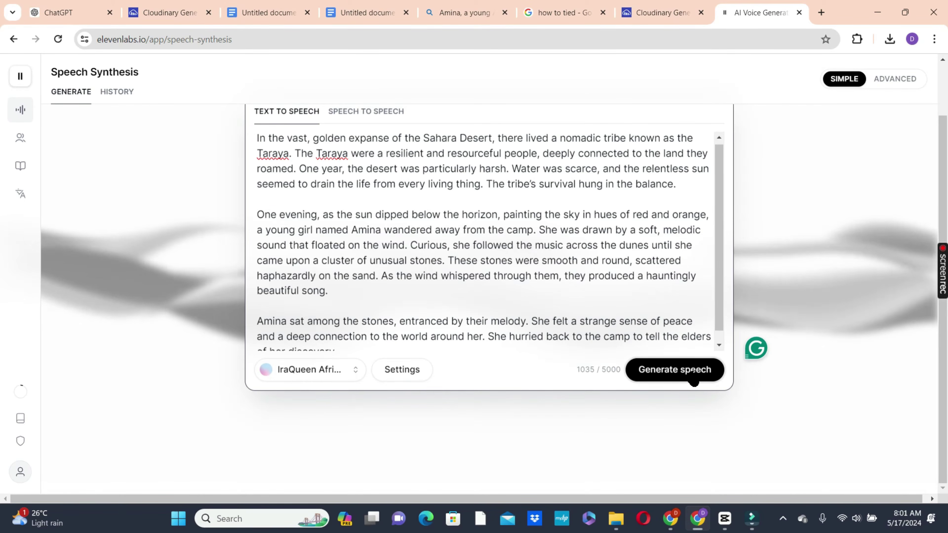
pyautogui.scroll(-1, 717, 317)
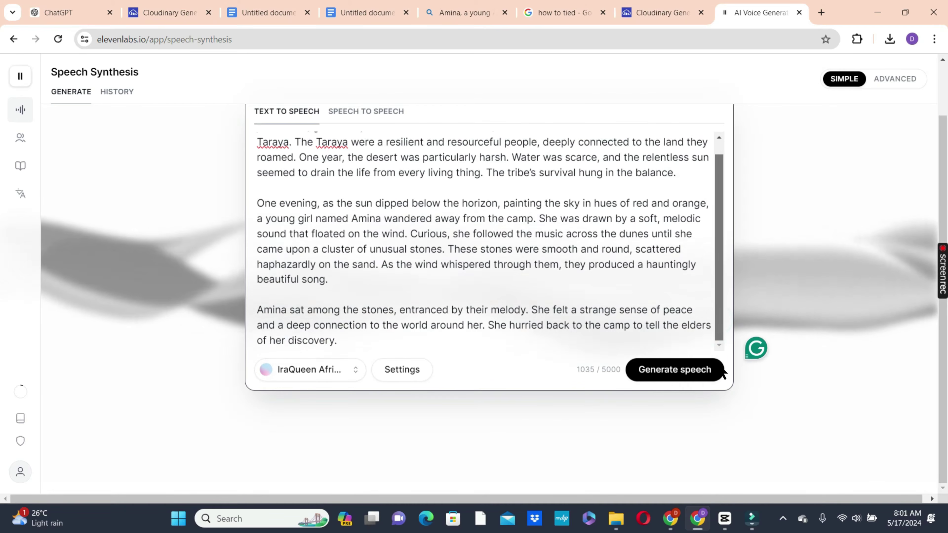
pyautogui.scroll(1, 700, 156)
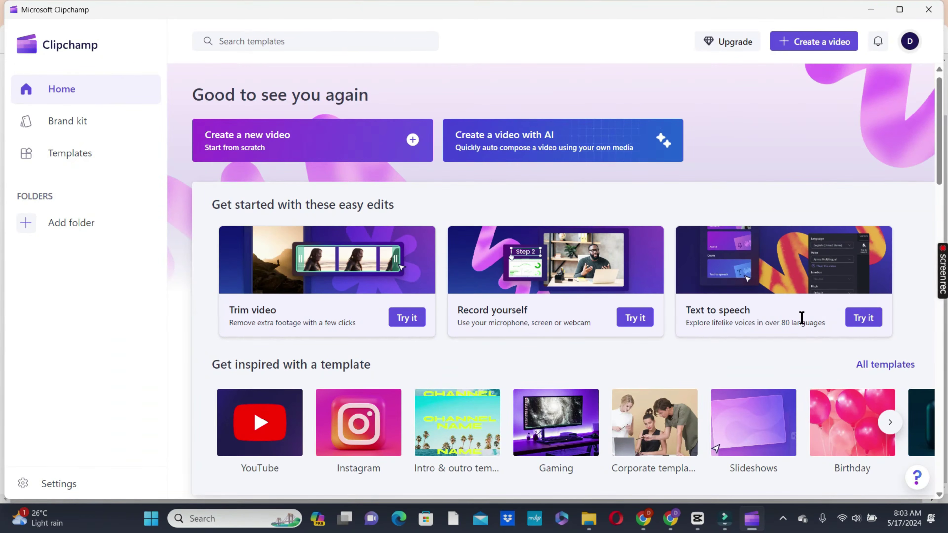
# Step: In Microsoft Clipchamp, start a new text to speech clip and paste the copied story paragraphs as its text
pyautogui.click(858, 321)
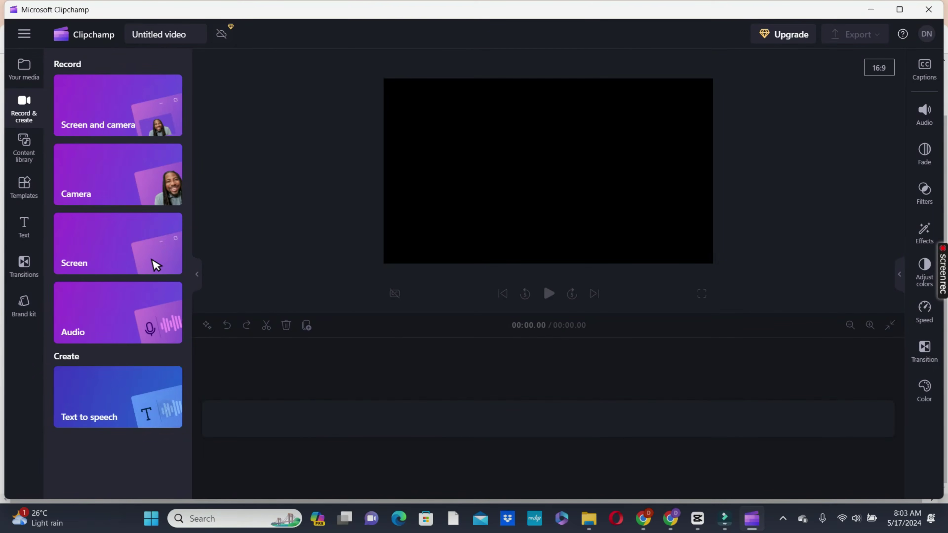
pyautogui.click(108, 398)
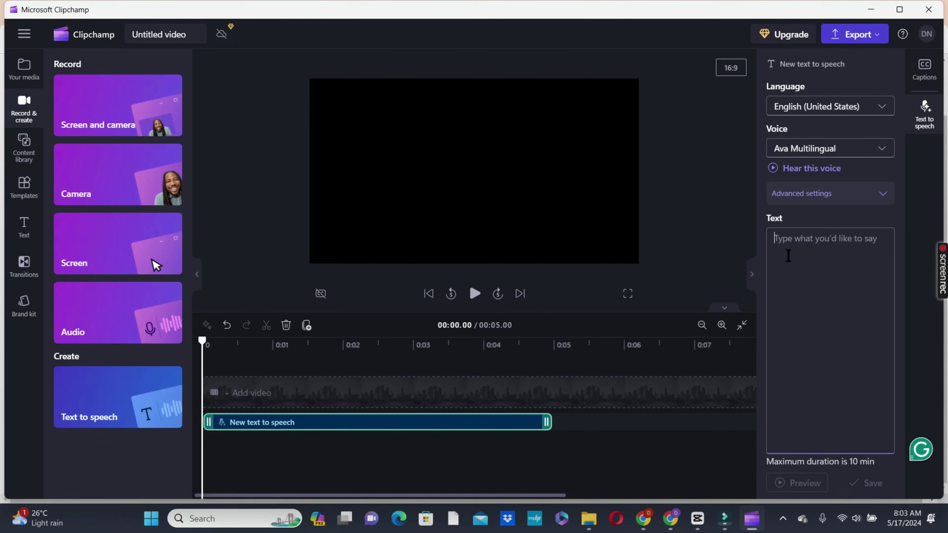
pyautogui.hotkey('ctrl', 'v')
pyautogui.moveTo(891, 385); pyautogui.dragTo(891, 245)
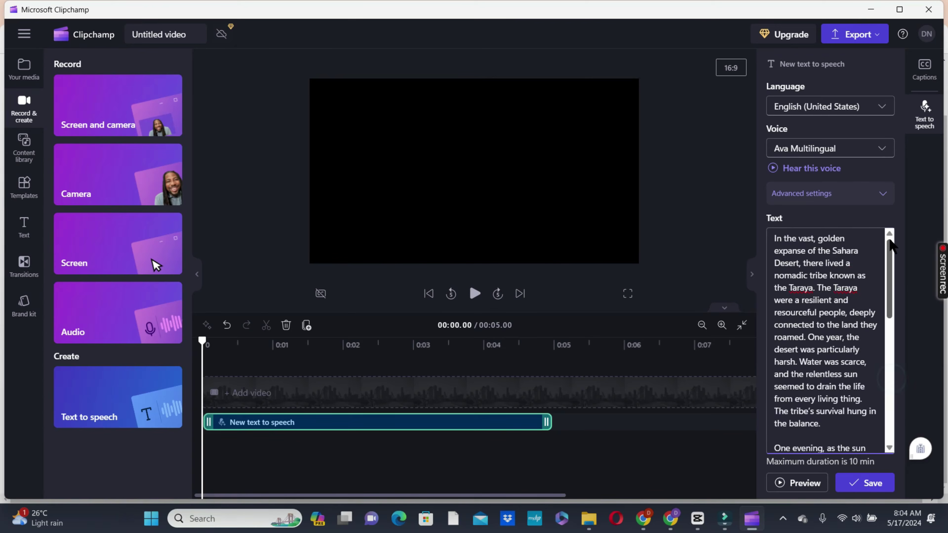
pyautogui.scroll(-10, 891, 245)
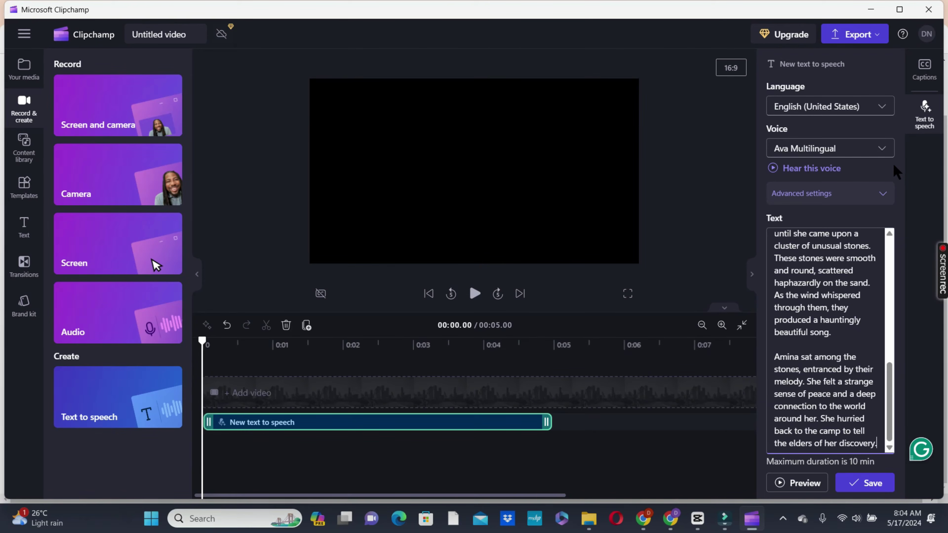
# Step: Set the text to speech language to English (Kenya), save the voiceover to the timeline and dismiss the pause removal tip
pyautogui.click(883, 107)
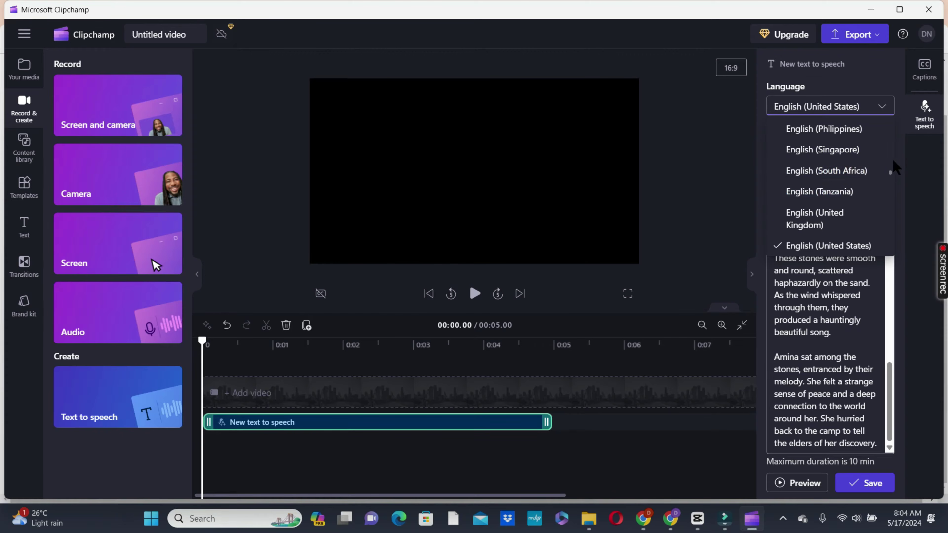
pyautogui.moveTo(890, 171); pyautogui.dragTo(887, 168)
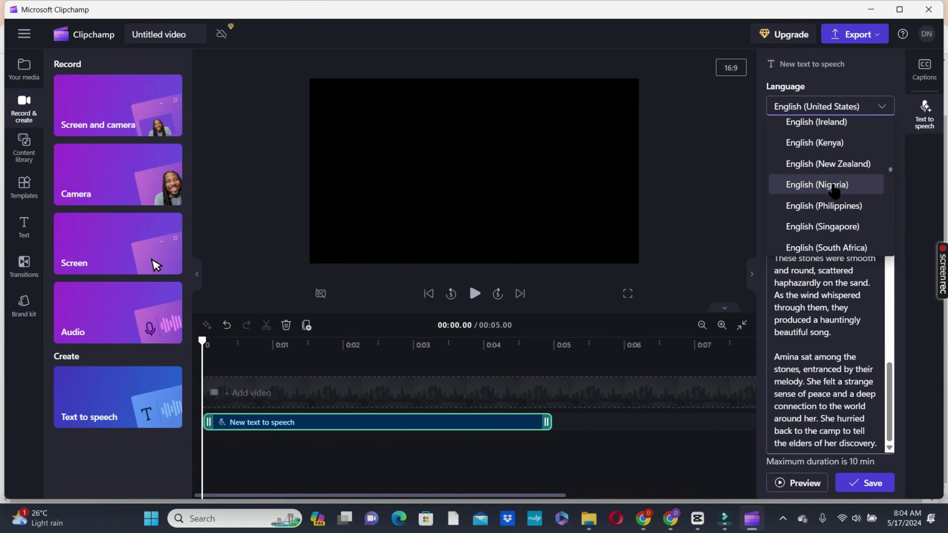
pyautogui.click(820, 144)
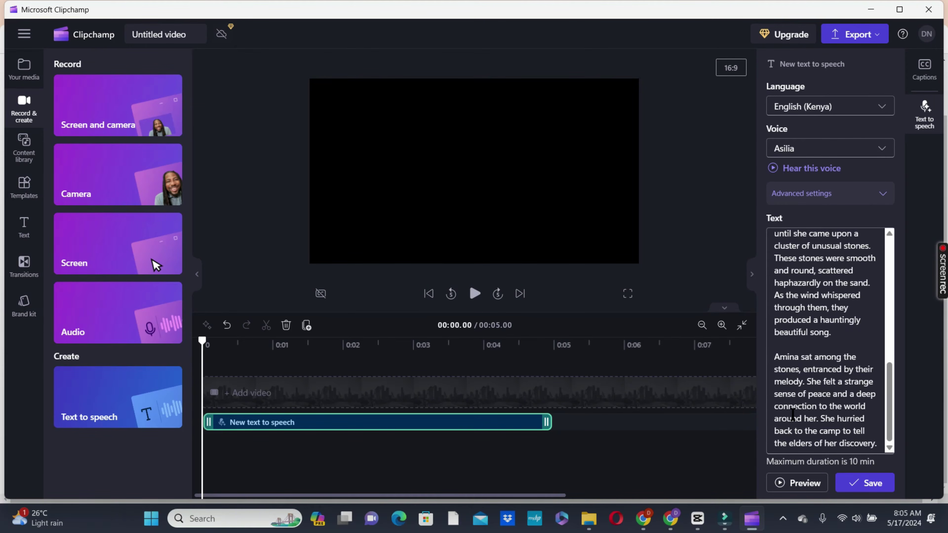
pyautogui.click(872, 482)
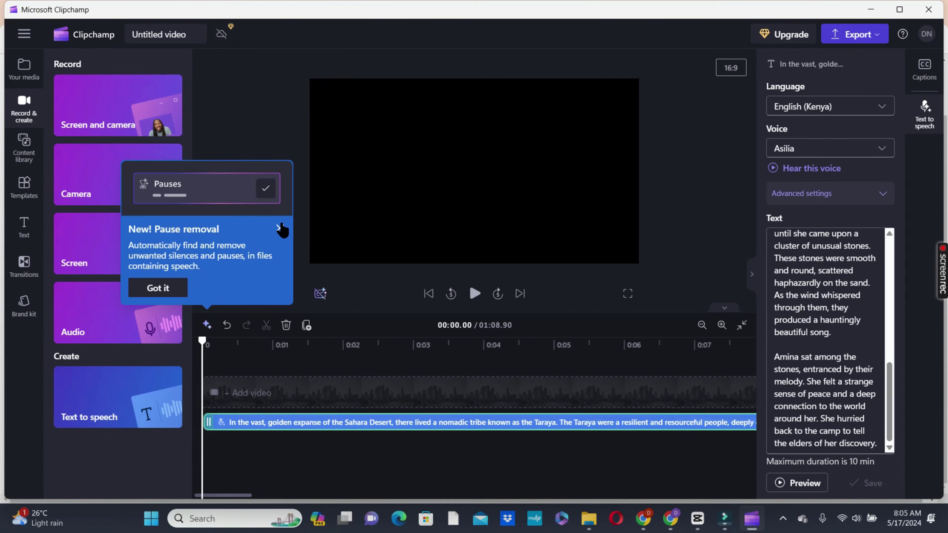
pyautogui.click(280, 229)
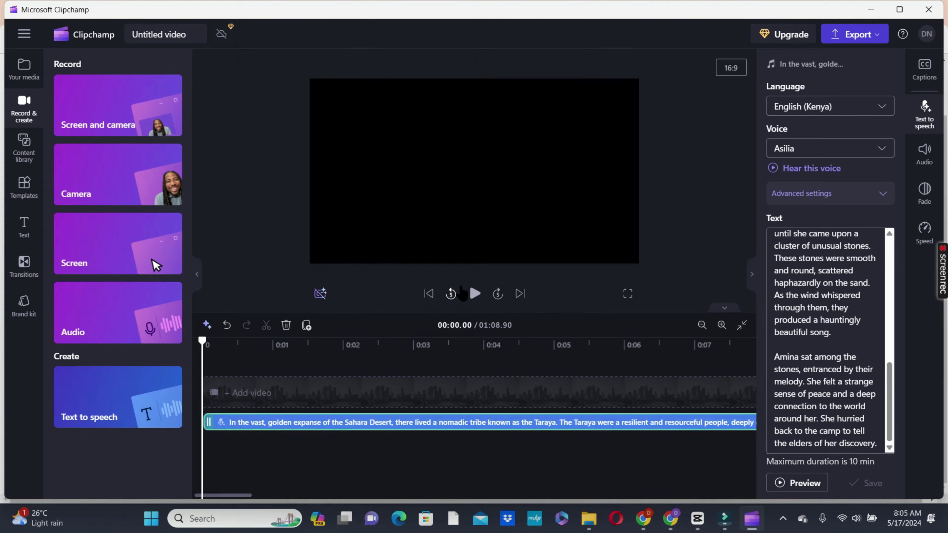
# Step: Play back the start of the generated voiceover and export the video at 480p
pyautogui.click(474, 294)
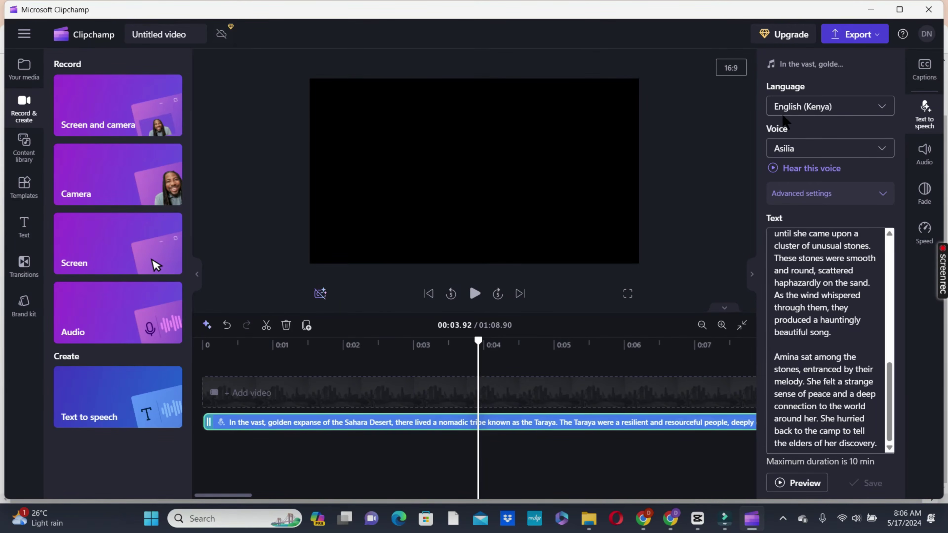
pyautogui.click(852, 35)
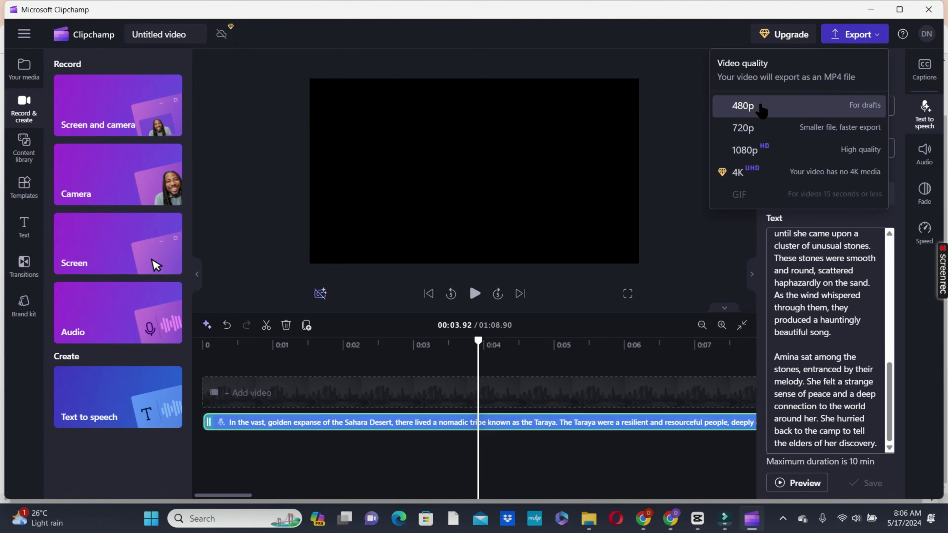
pyautogui.click(761, 108)
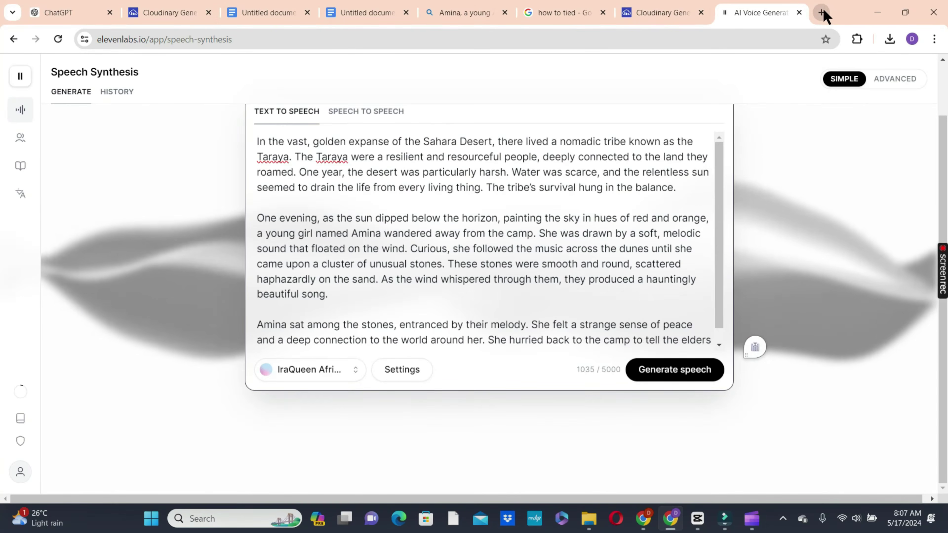
# Step: In a new browser tab, search Google for "convert mp4 to mp3" and open CloudConvert's MP4 to MP3 Converter
pyautogui.click(821, 13)
pyautogui.click(425, 271)
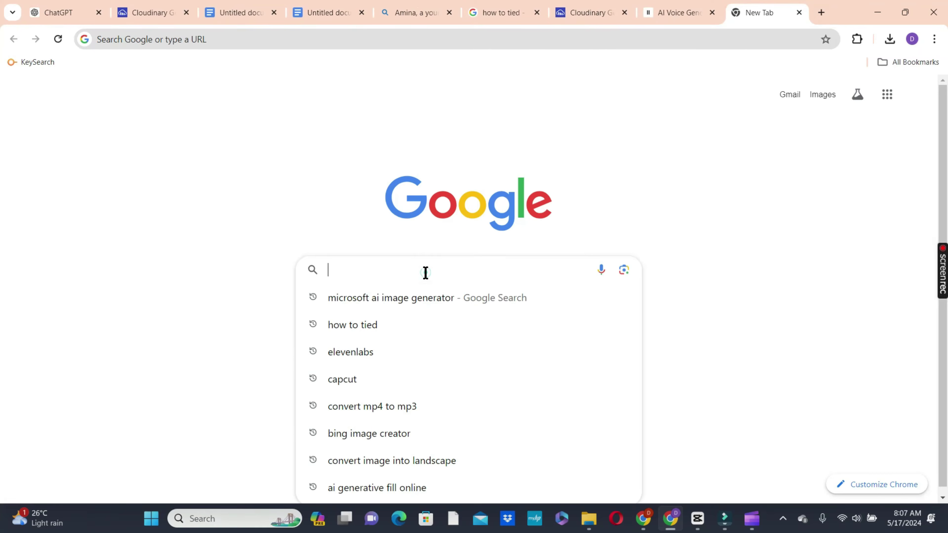
pyautogui.write('convert mp4 to mp3')
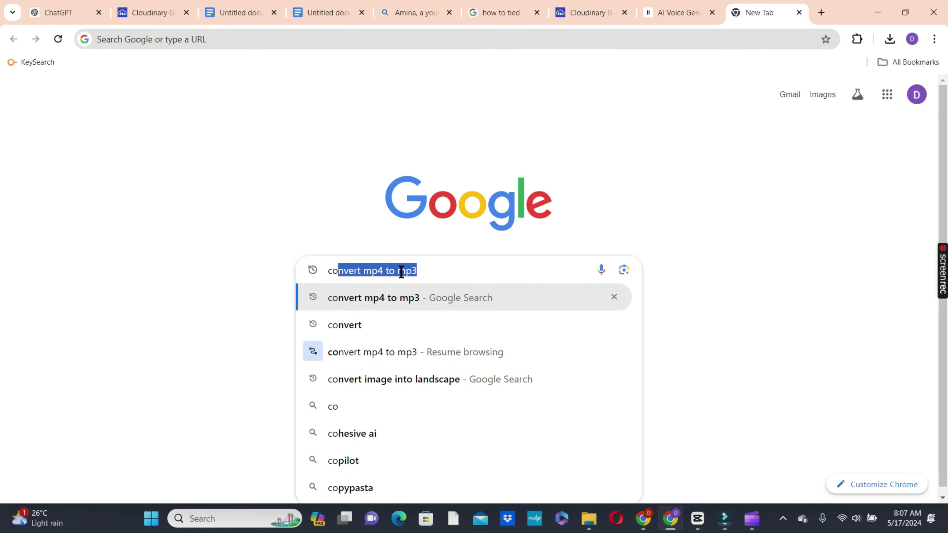
pyautogui.press('Return')
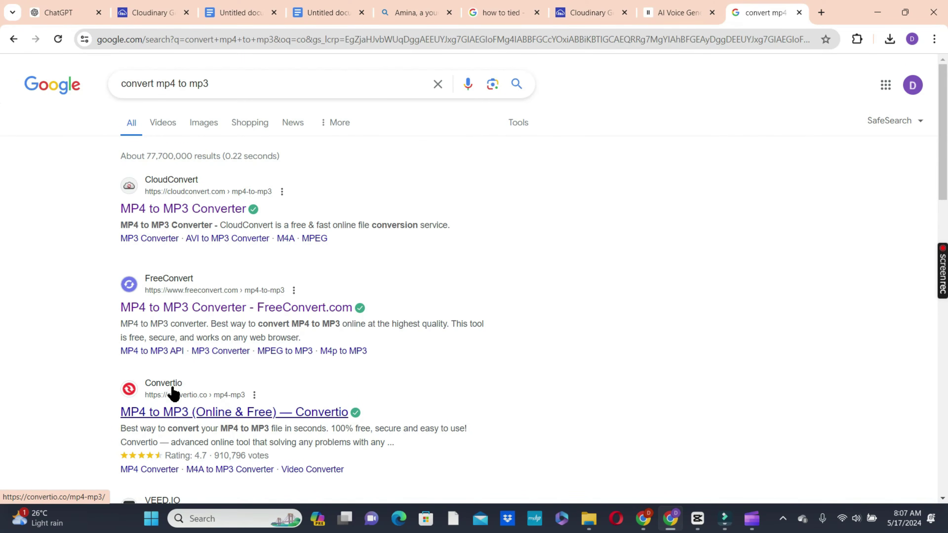
pyautogui.click(201, 209)
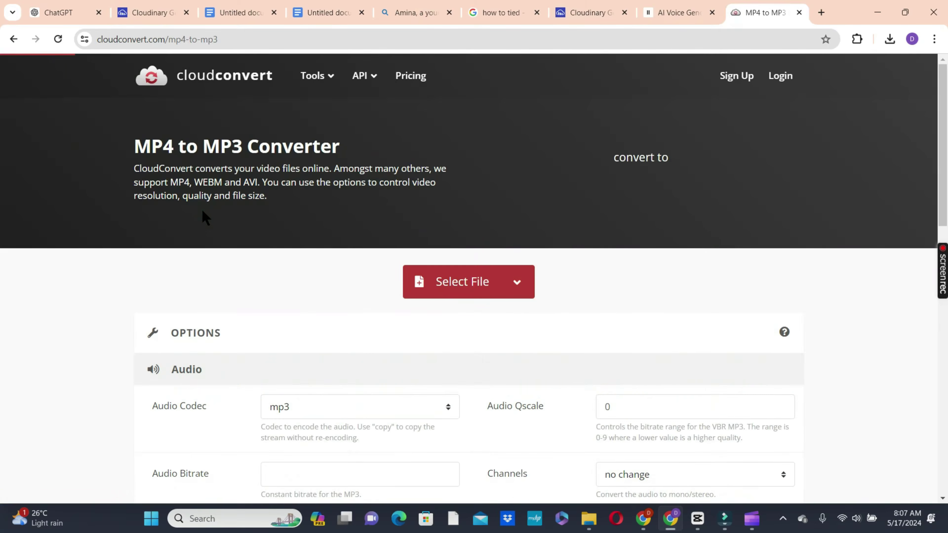
# Step: Load "Untitled video - Made with Clipchamp (4)" from Downloads as the file to convert to MP3
pyautogui.click(466, 293)
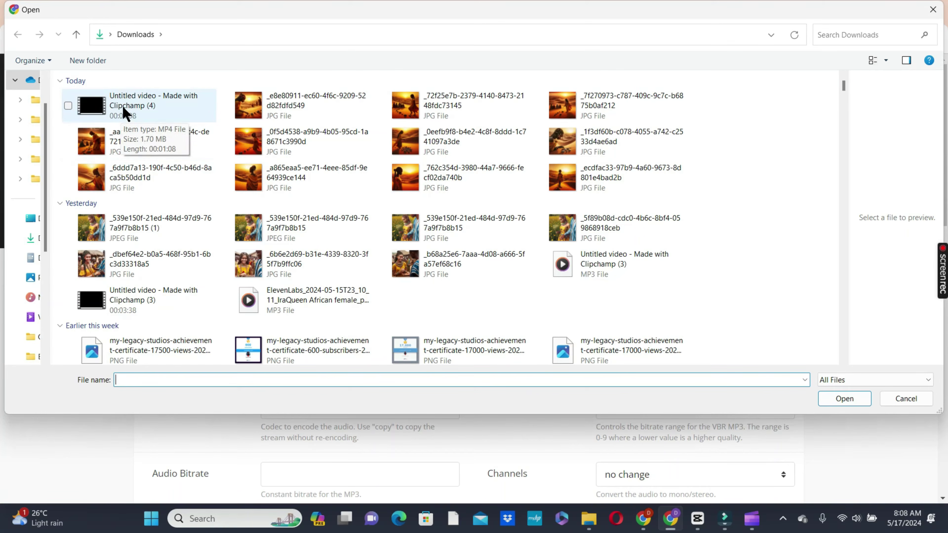
pyautogui.click(150, 109)
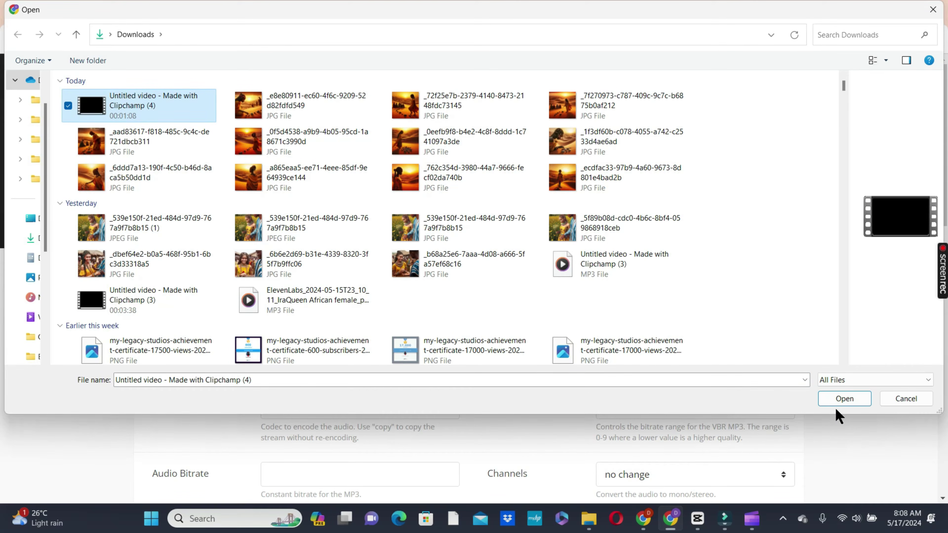
pyautogui.click(840, 402)
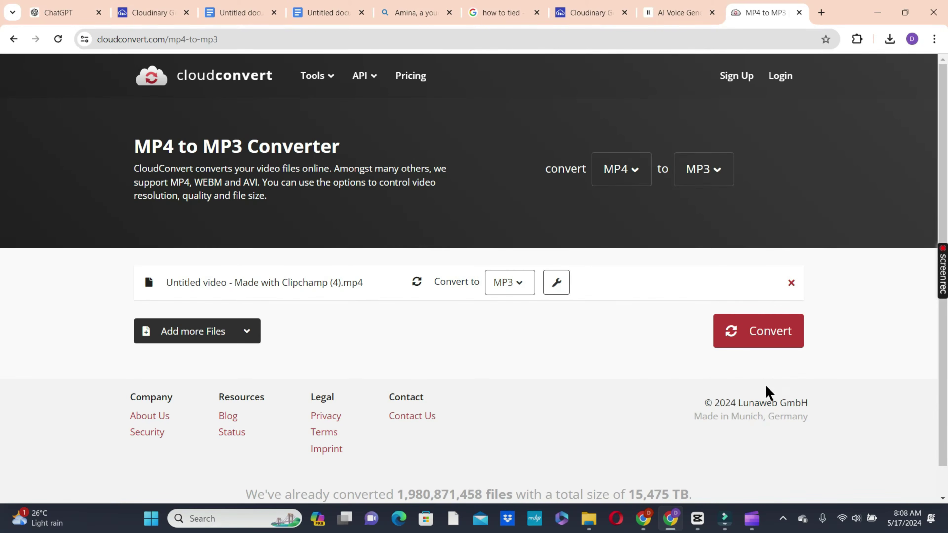
# Step: Keep MP3 as the output format, convert the Clipchamp video and download the resulting MP3 file
pyautogui.click(526, 285)
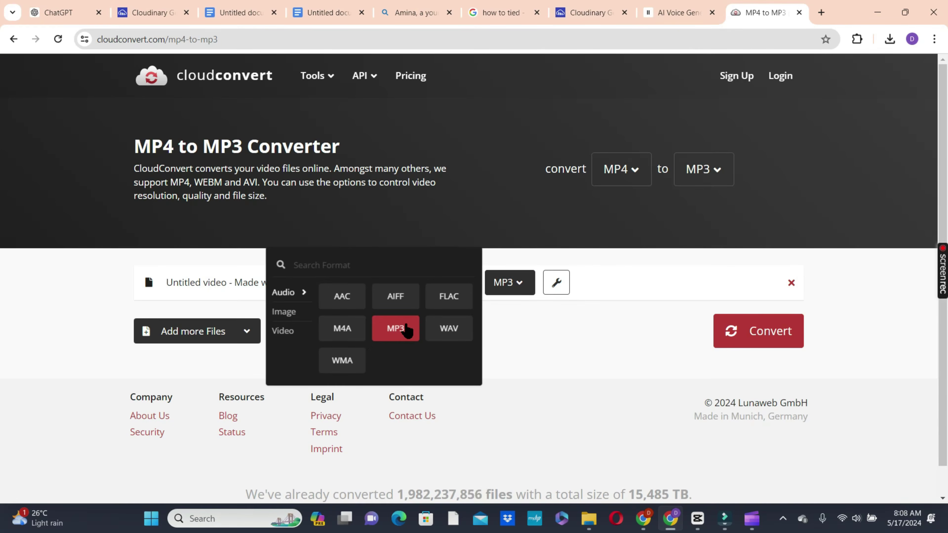
pyautogui.click(537, 337)
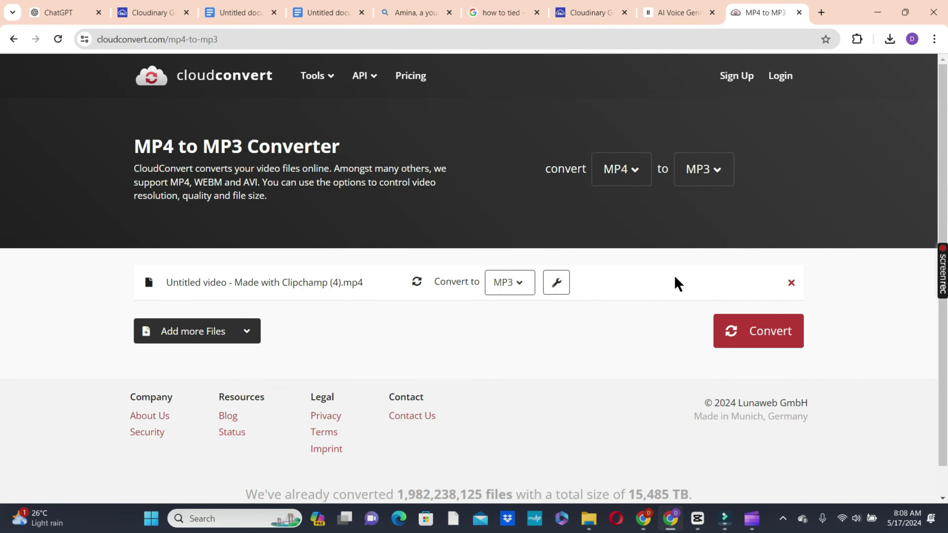
pyautogui.click(771, 337)
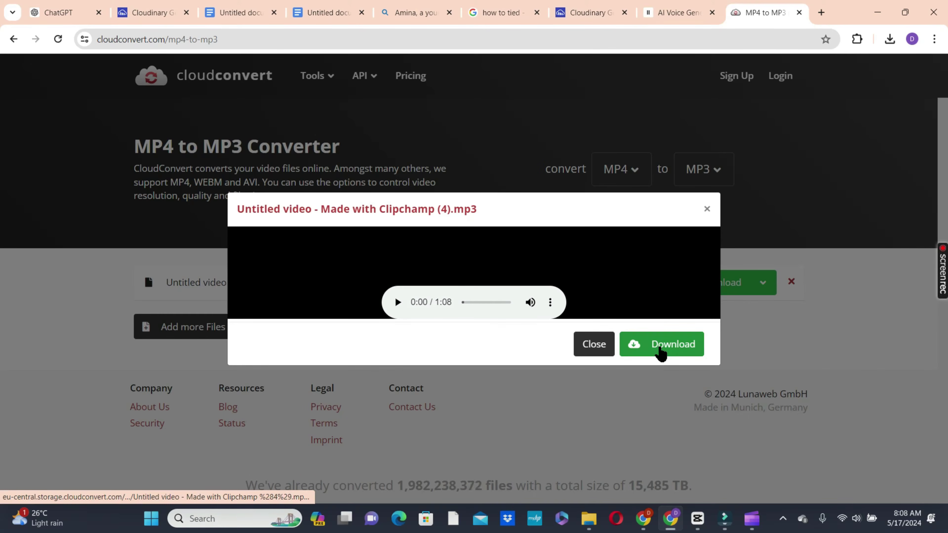
pyautogui.click(659, 348)
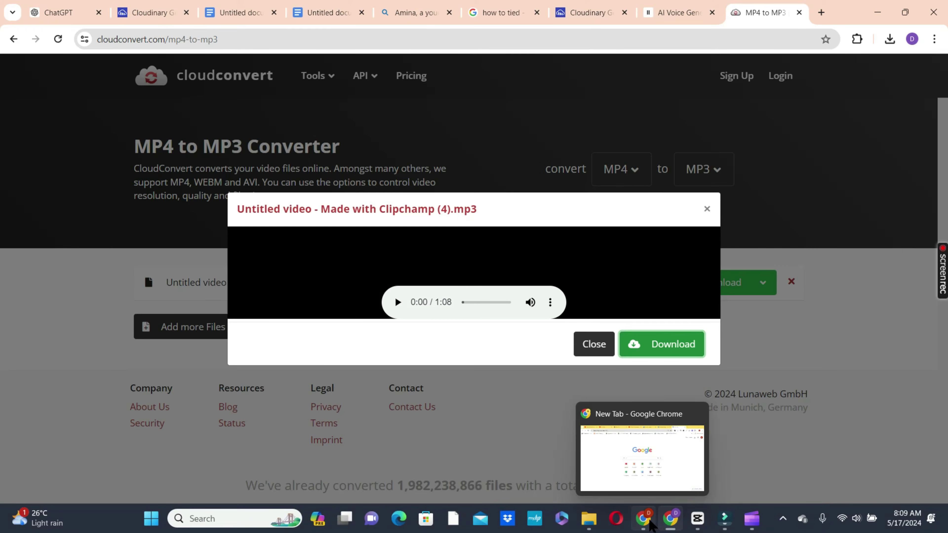
# Step: Switch to the untitled Canva video design and upload the MP3 "Untitled video - Made with Clipchamp (4)" from Downloads to the audio uploads
pyautogui.click(651, 526)
pyautogui.click(663, 15)
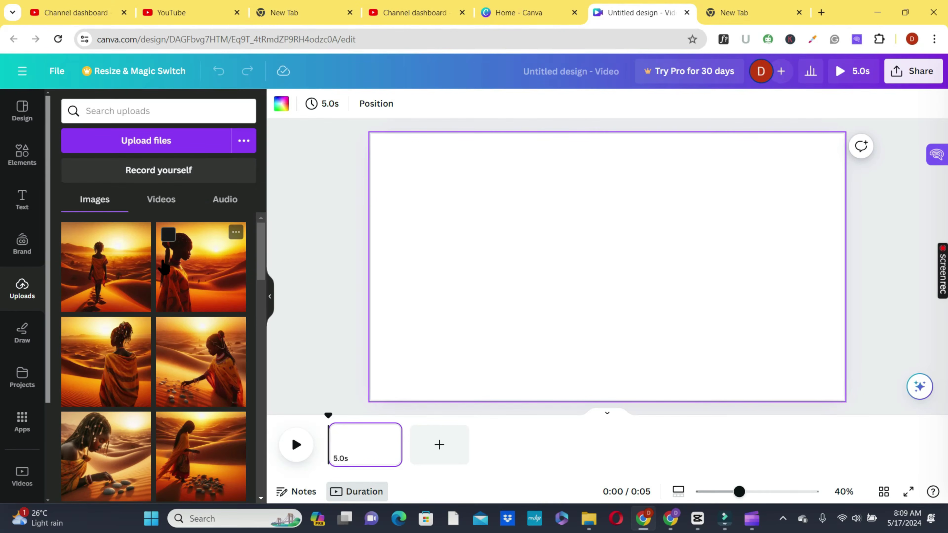
pyautogui.click(227, 201)
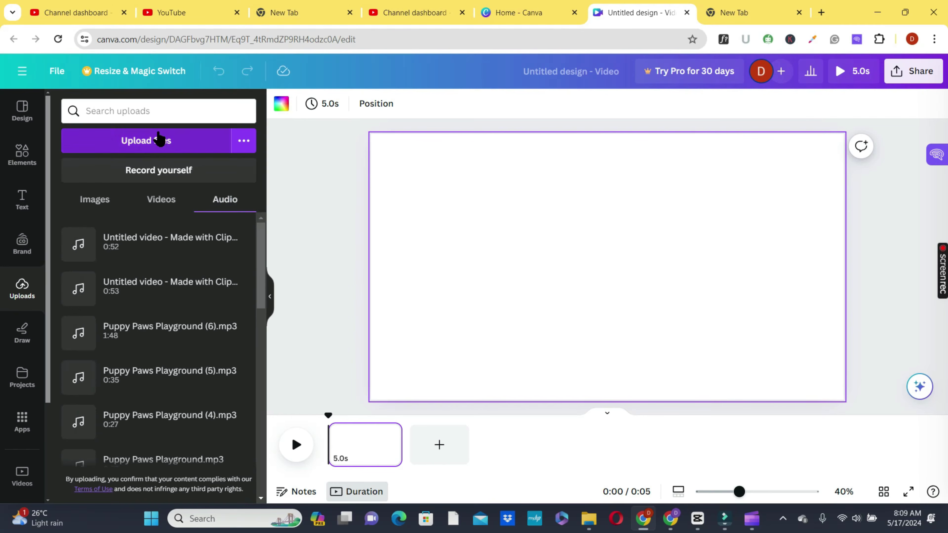
pyautogui.click(191, 146)
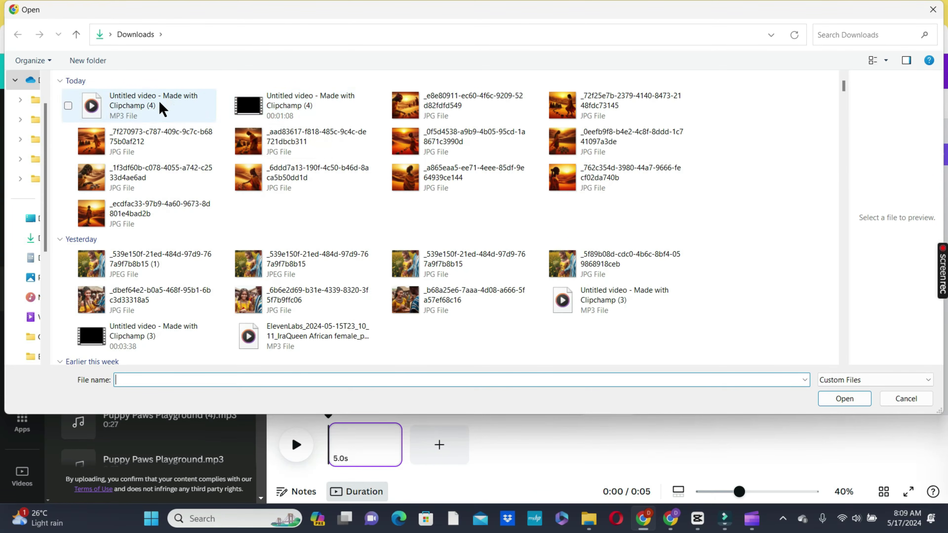
pyautogui.doubleClick(160, 106)
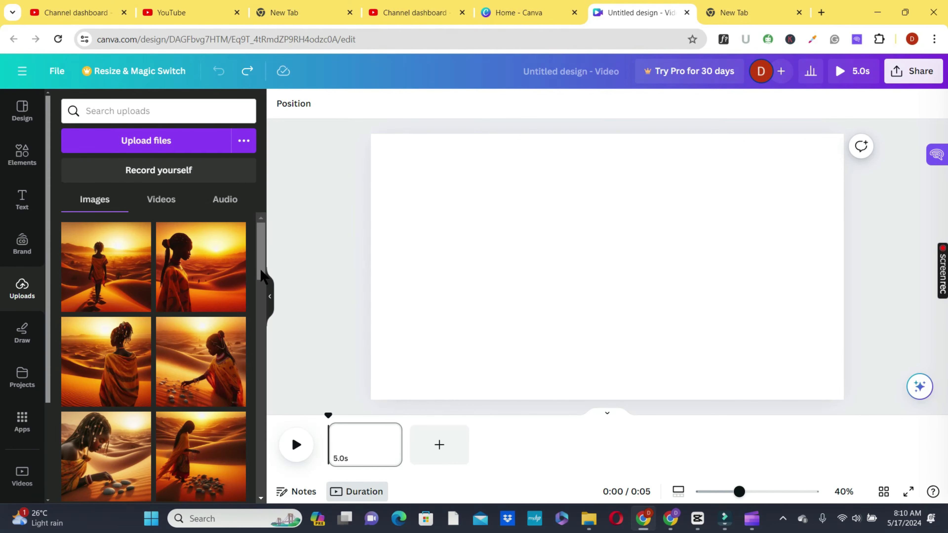
# Step: Place the uploaded image of the girl walking away across the dunes on the first page
pyautogui.moveTo(137, 241)
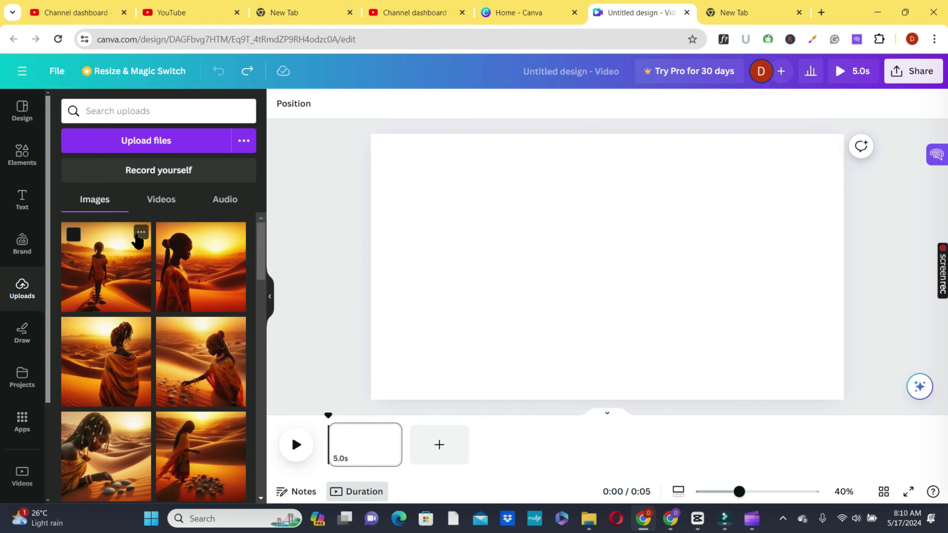
pyautogui.click(141, 232)
pyautogui.click(54, 257)
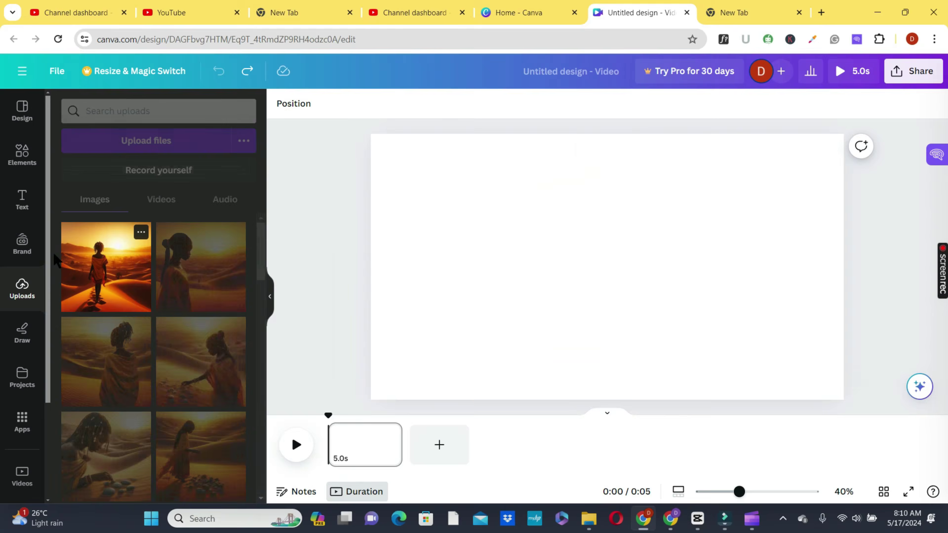
pyautogui.click(78, 263)
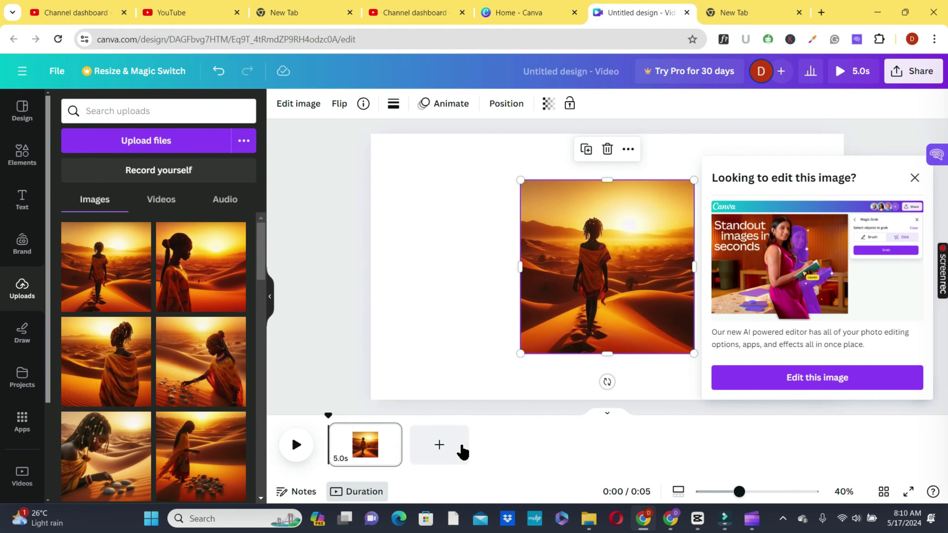
# Step: Add a second page with the image of the girl in profile at sunset and dismiss the image editing tip
pyautogui.click(444, 451)
pyautogui.moveTo(179, 285)
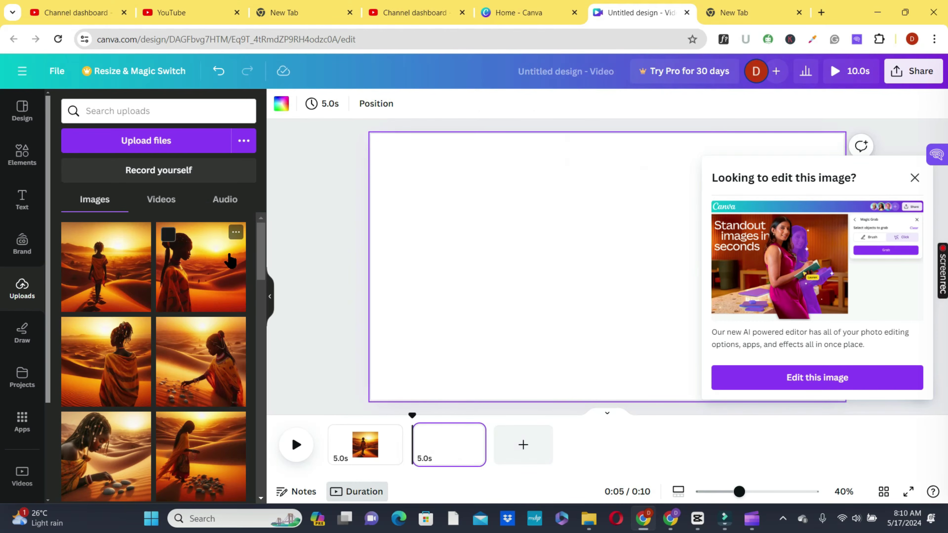
pyautogui.click(236, 232)
pyautogui.click(197, 268)
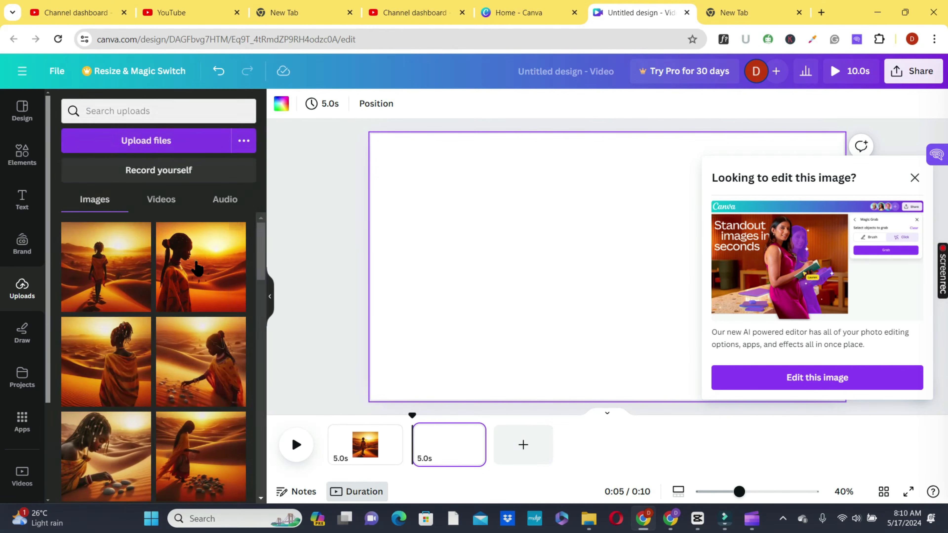
pyautogui.click(197, 268)
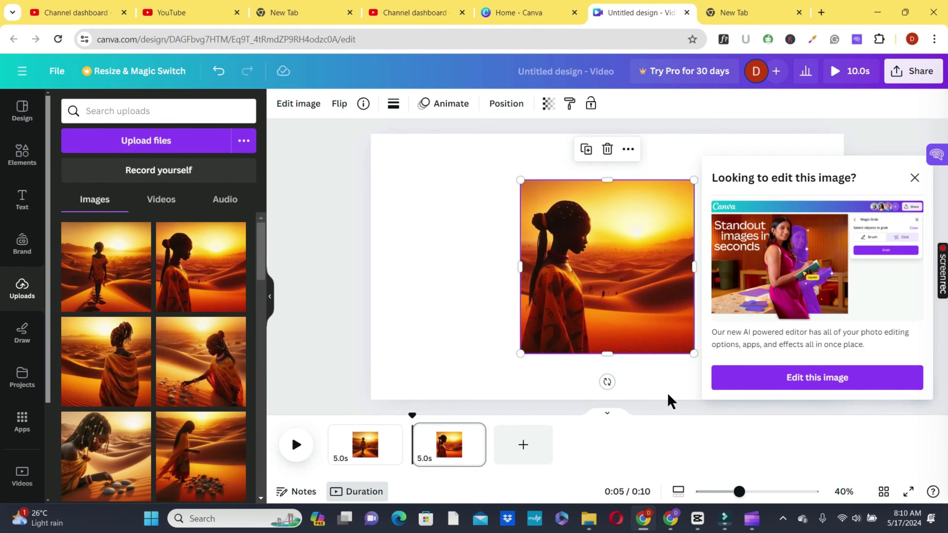
pyautogui.click(914, 177)
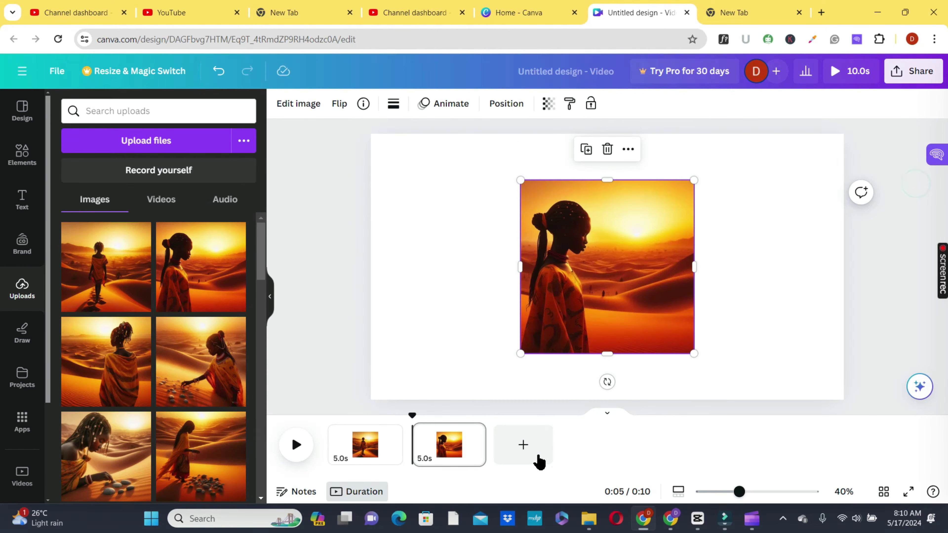
# Step: Add a third page with the girl seen from behind and a fourth with her reaching for the stones
pyautogui.click(516, 460)
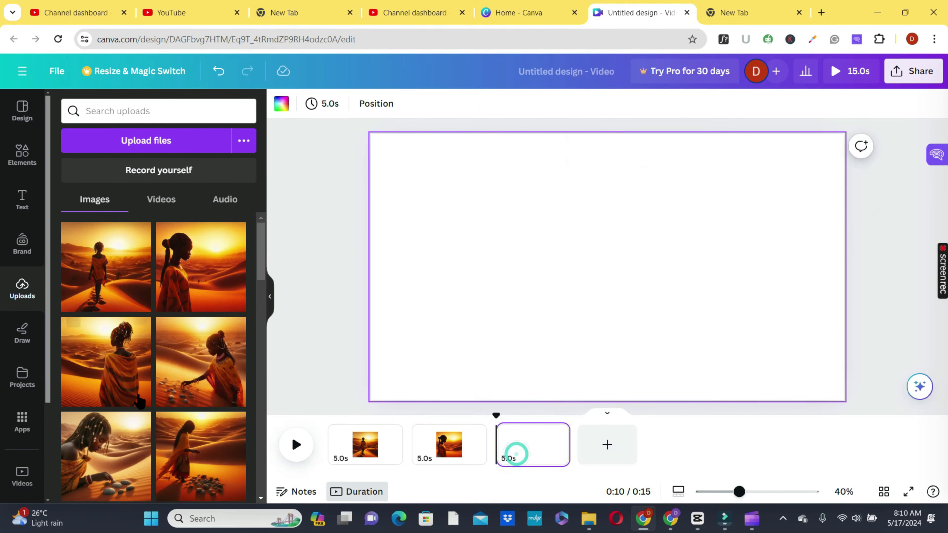
pyautogui.click(123, 384)
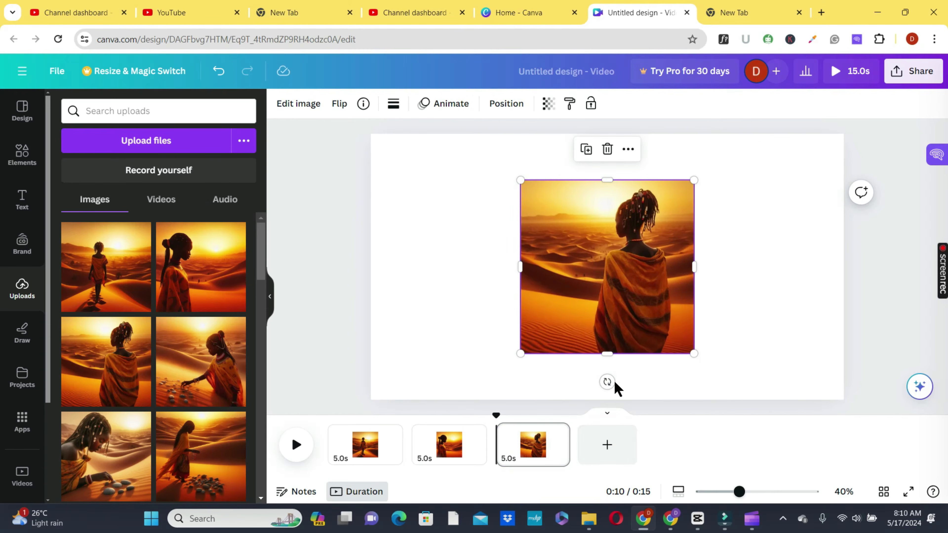
pyautogui.click(599, 458)
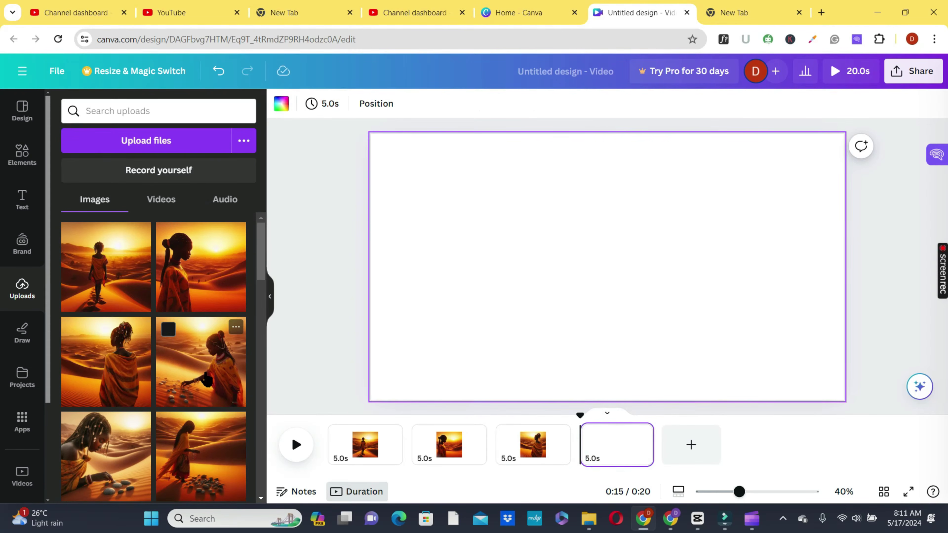
pyautogui.click(206, 370)
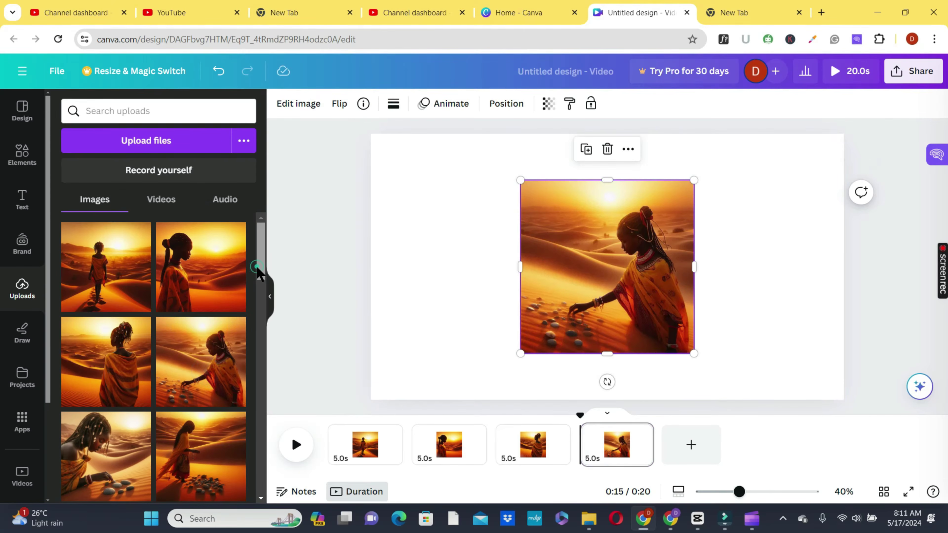
pyautogui.scroll(-5, 256, 265)
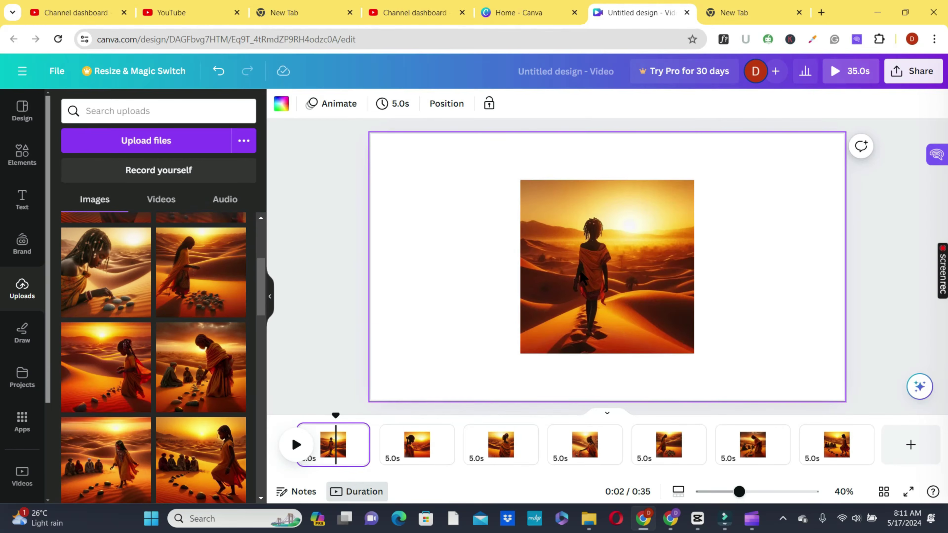
# Step: Set the walking girl image on the first page as the page background
pyautogui.click(576, 274)
pyautogui.rightClick(575, 273)
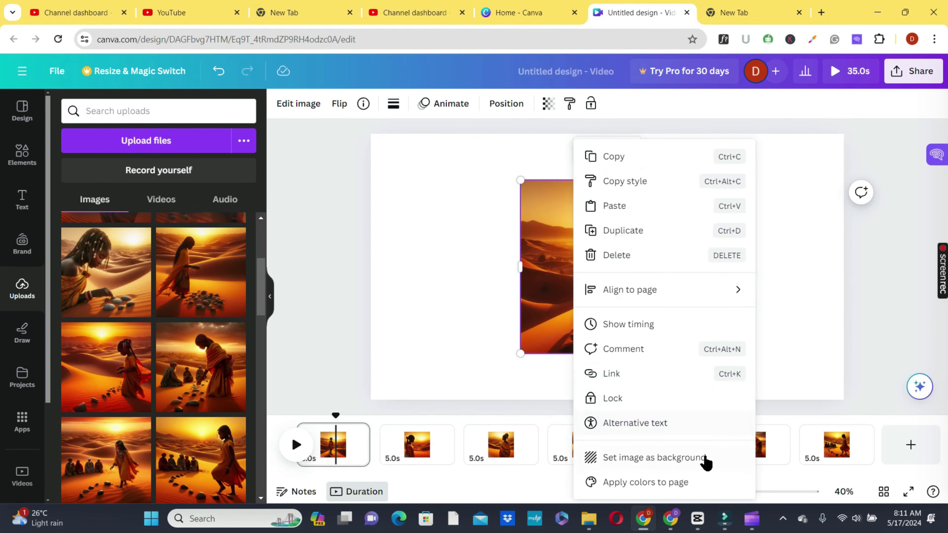
pyautogui.click(654, 458)
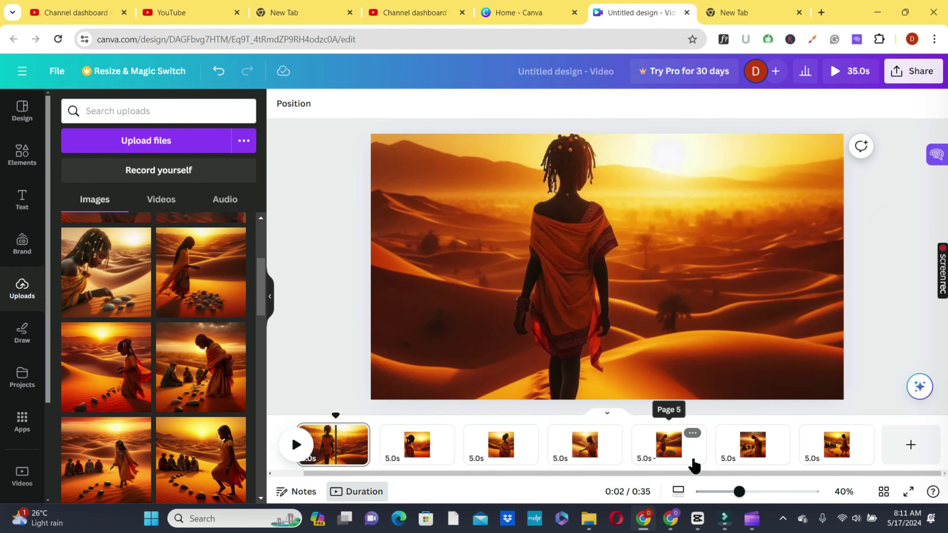
# Step: Set the girl's profile image on the second page as its background
pyautogui.click(404, 439)
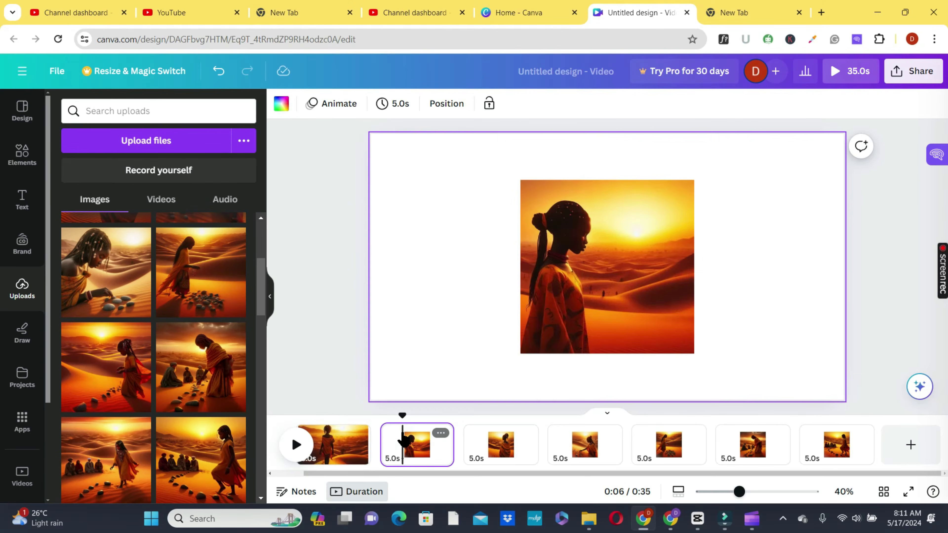
pyautogui.rightClick(404, 439)
pyautogui.click(425, 453)
pyautogui.click(590, 276)
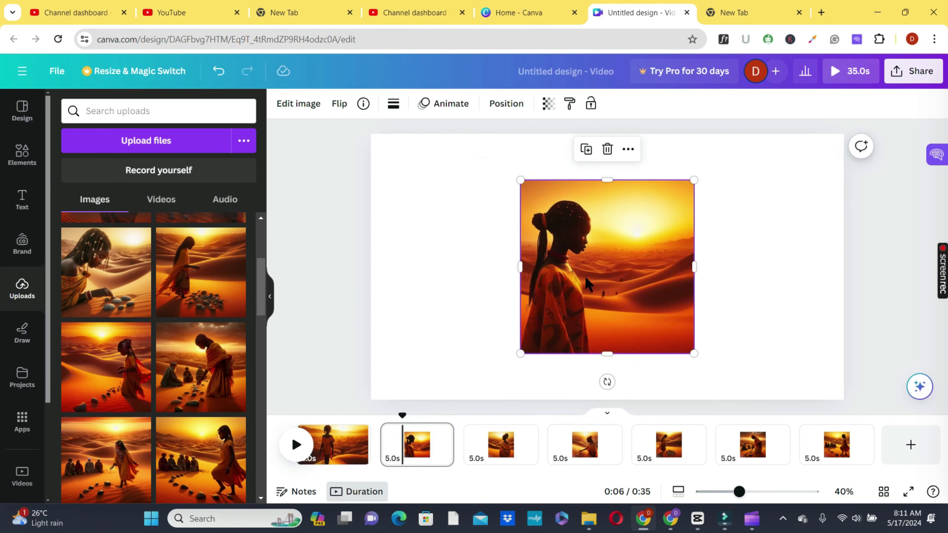
pyautogui.rightClick(586, 284)
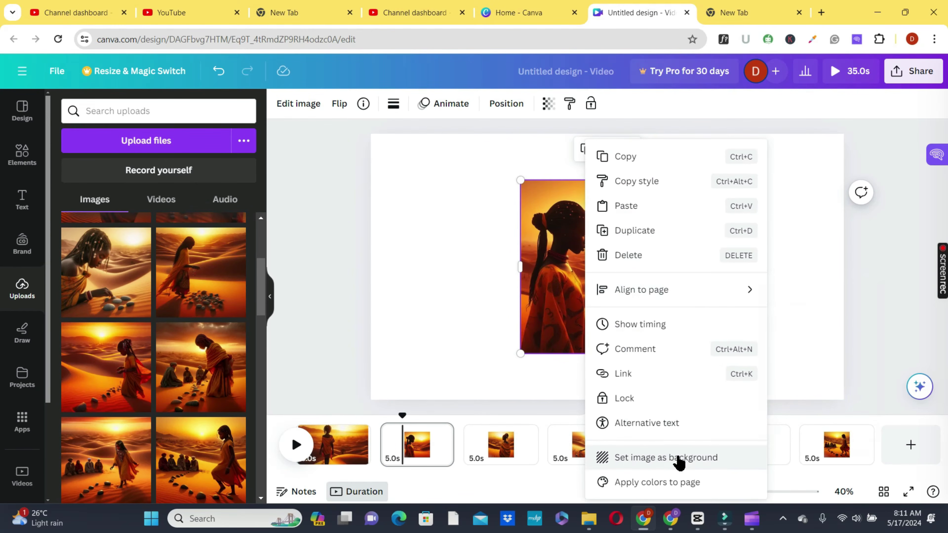
pyautogui.click(679, 459)
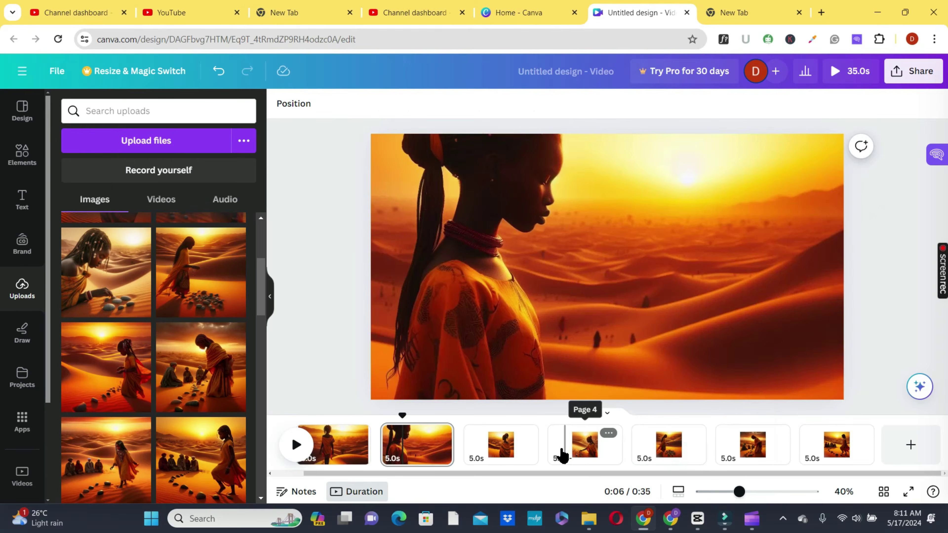
# Step: Set the image of the girl seen from behind on the third page as its background
pyautogui.click(560, 229)
pyautogui.click(504, 444)
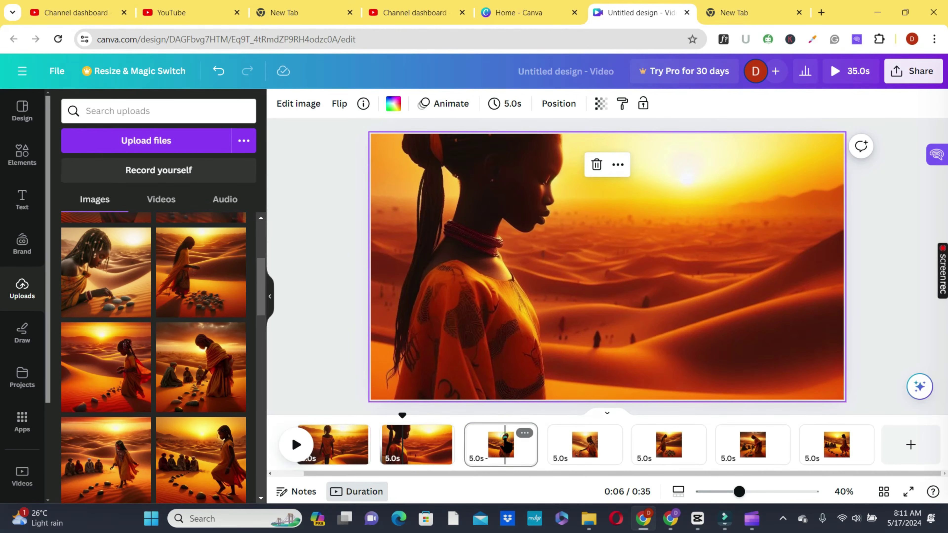
pyautogui.rightClick(532, 320)
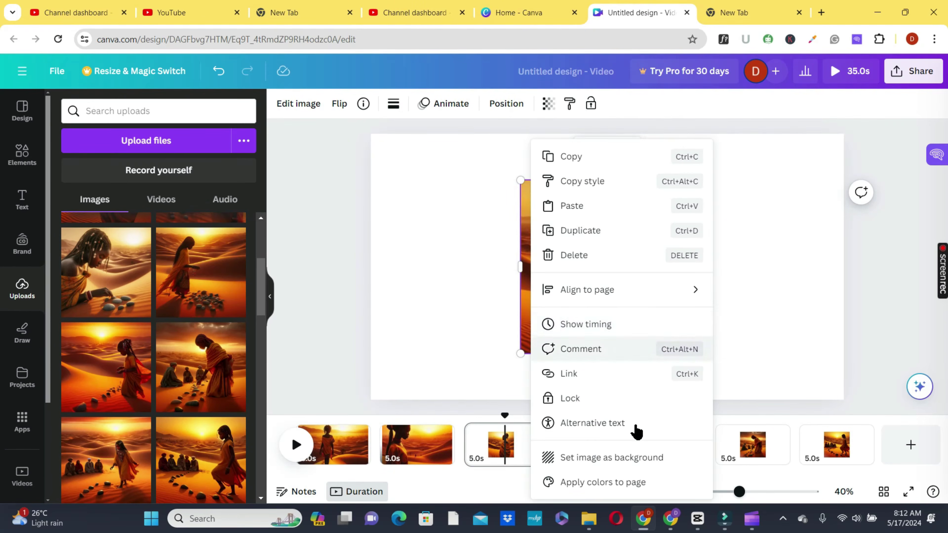
pyautogui.click(635, 467)
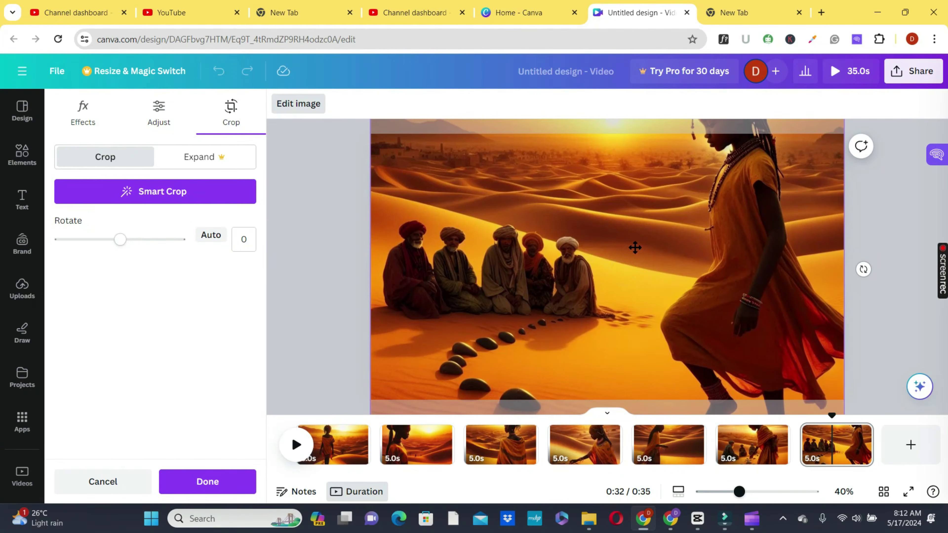
# Step: Shift the last page's background image down within its crop so the girl's head is in frame
pyautogui.moveTo(635, 248); pyautogui.dragTo(641, 290)
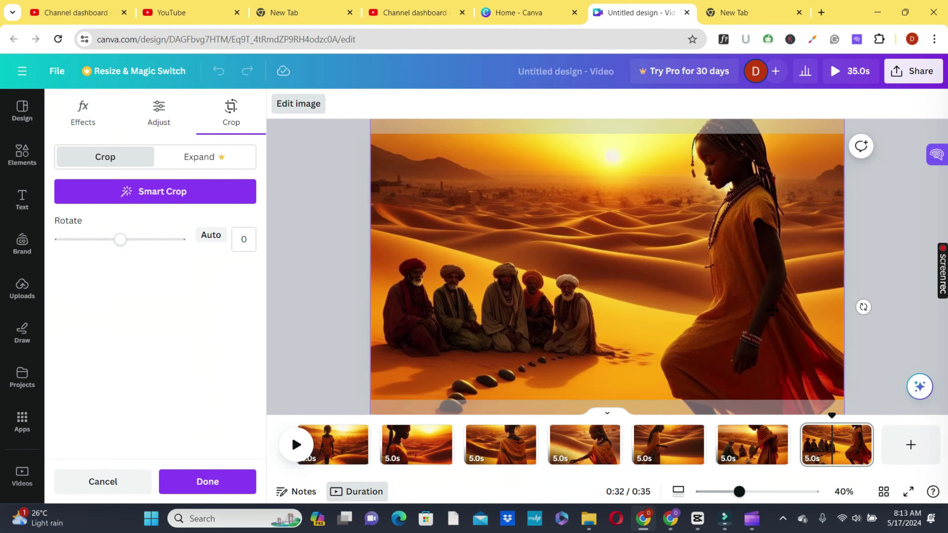
pyautogui.click(895, 173)
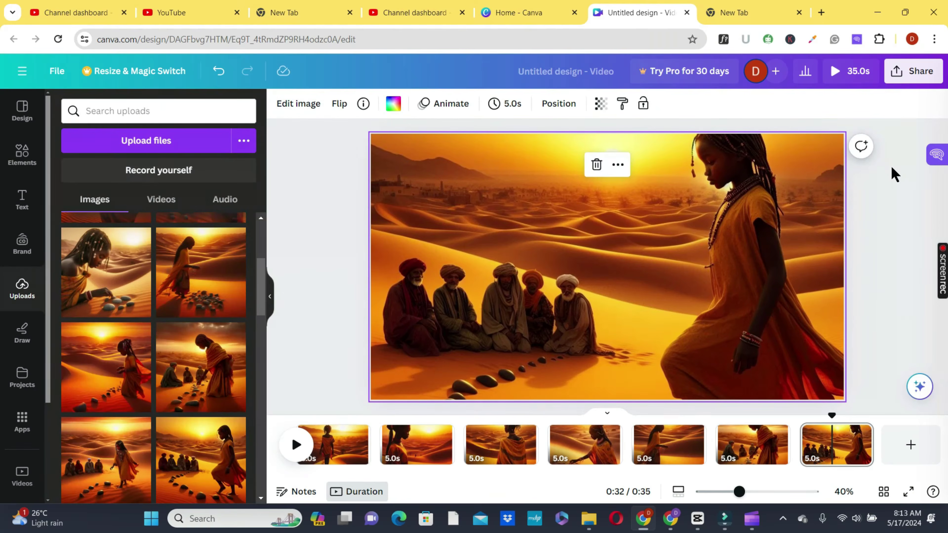
# Step: Return the playhead to the start of the timeline and add the uploaded 1:09 Clipchamp voiceover as the audio track
pyautogui.click(223, 200)
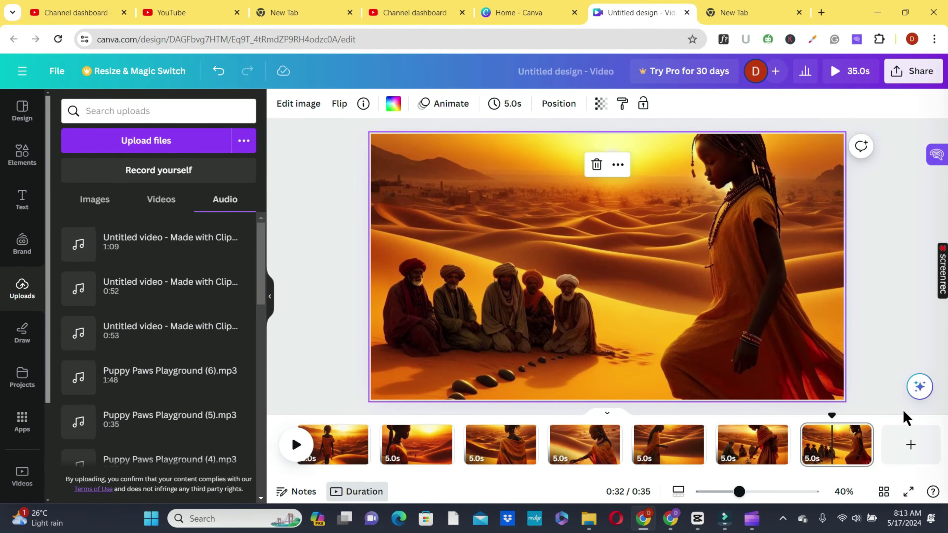
pyautogui.moveTo(831, 416); pyautogui.dragTo(295, 428)
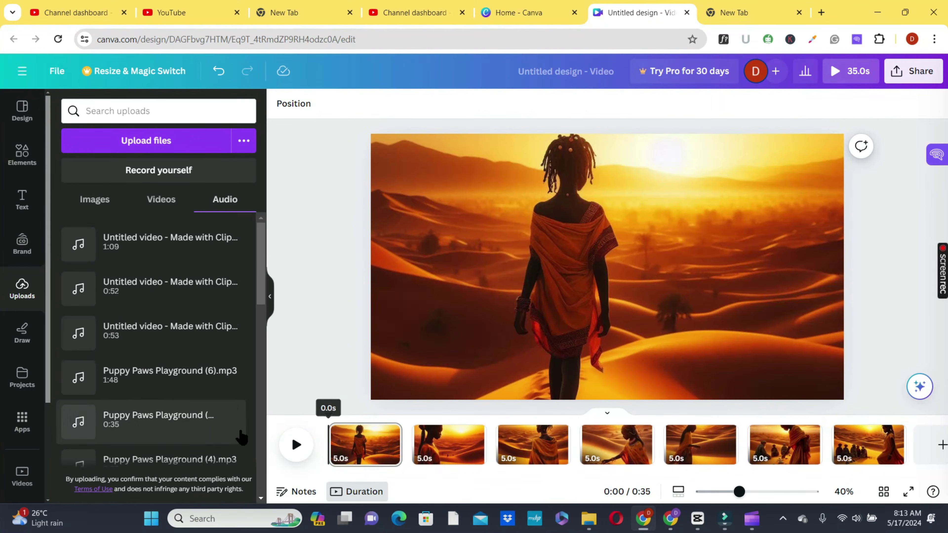
pyautogui.click(169, 245)
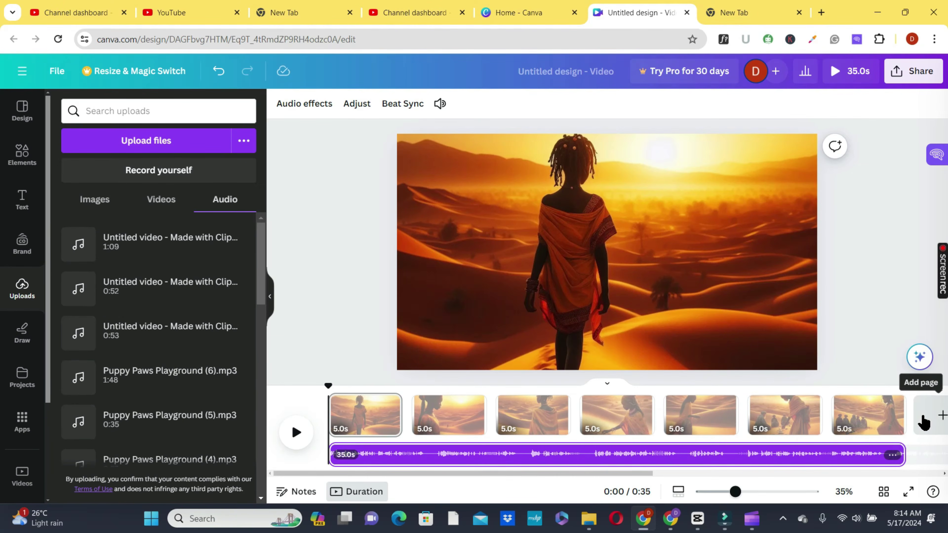
pyautogui.click(935, 460)
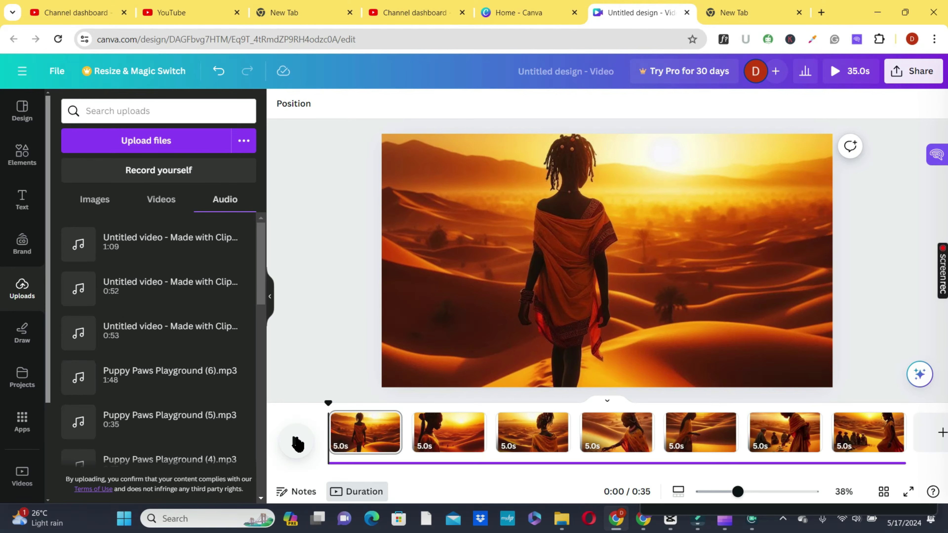
# Step: Preview the opening with its voiceover, then add a Dissolve transition after the first page and apply it between all pages
pyautogui.click(295, 451)
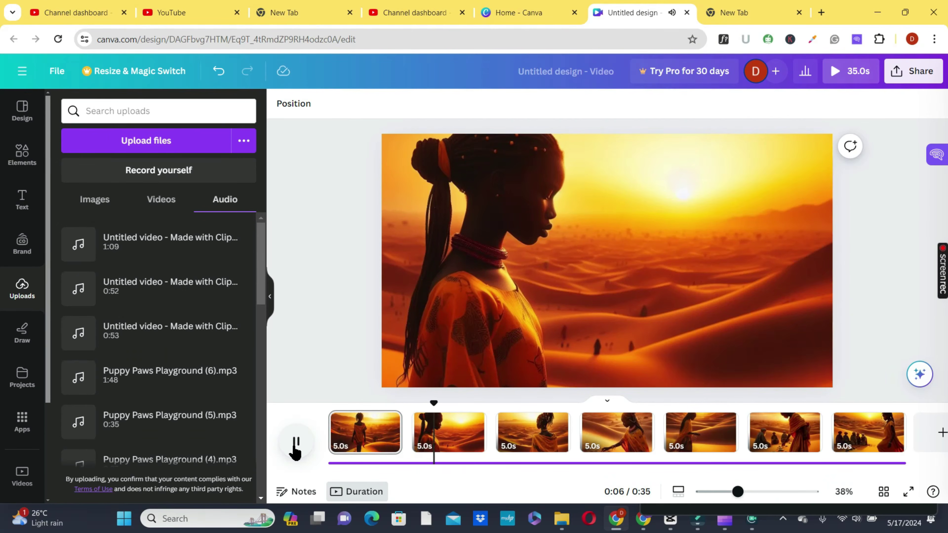
pyautogui.click(295, 451)
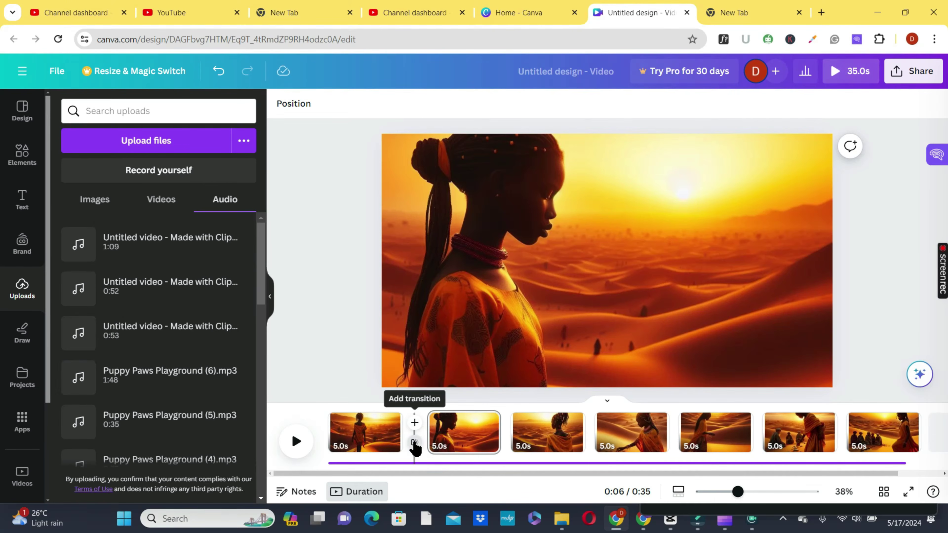
pyautogui.click(413, 443)
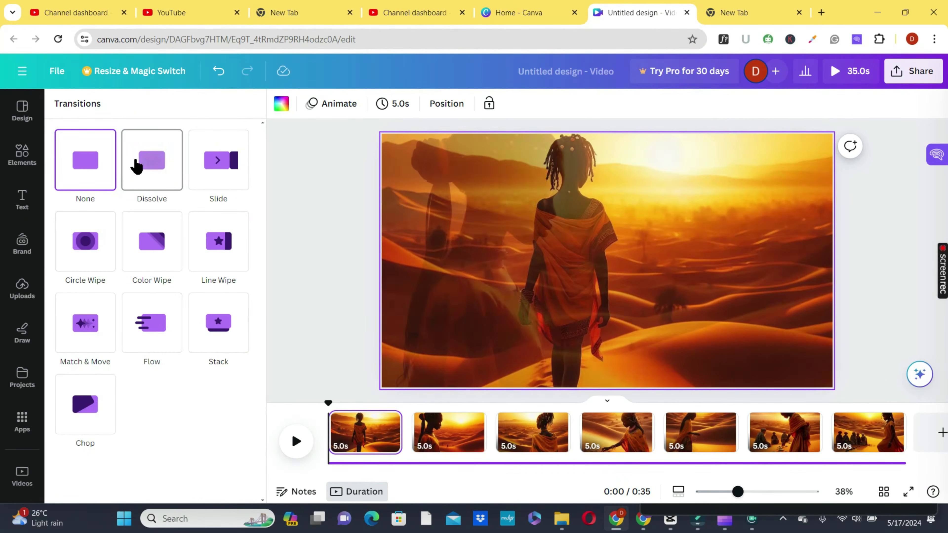
pyautogui.click(139, 169)
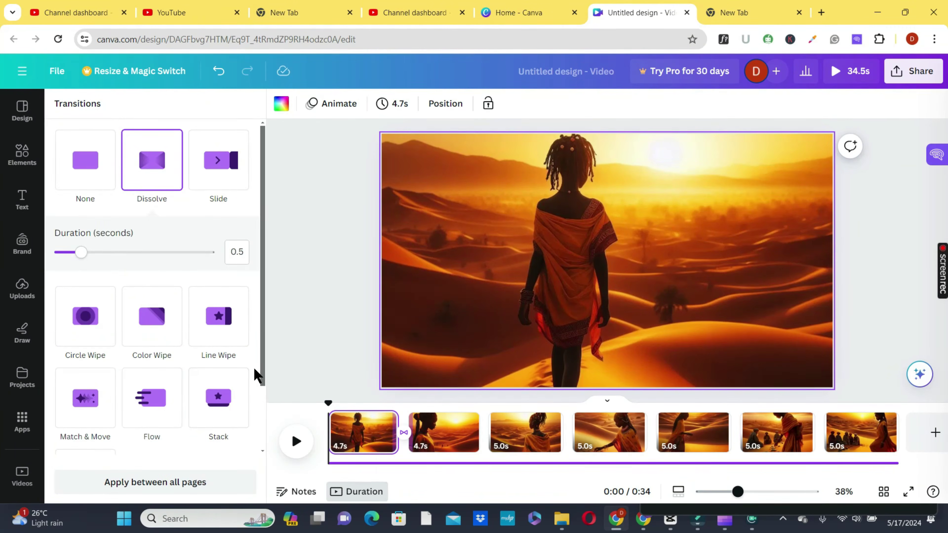
pyautogui.moveTo(263, 376); pyautogui.dragTo(258, 440)
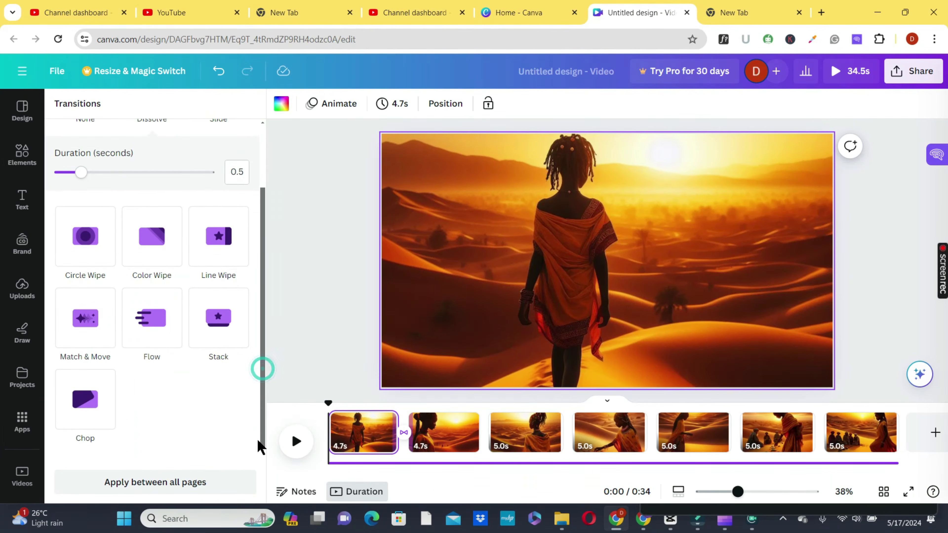
pyautogui.click(154, 485)
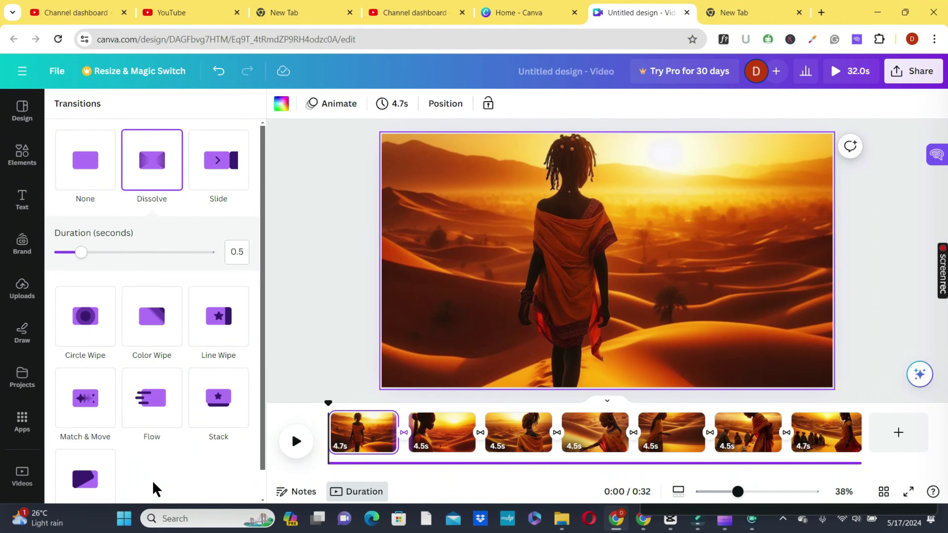
# Step: Preview the dissolve, lengthen the transition after the first page to 1.6 seconds, and apply it between all pages
pyautogui.click(296, 444)
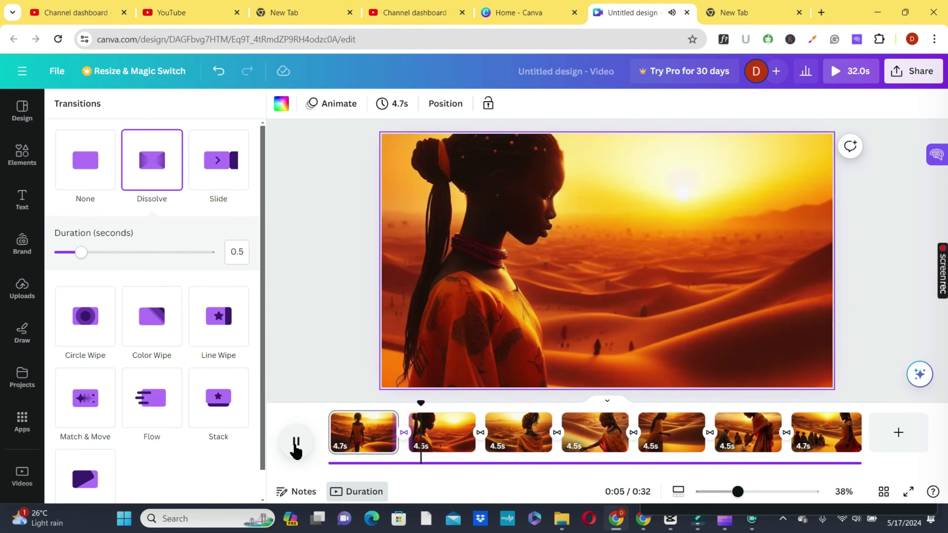
pyautogui.click(296, 444)
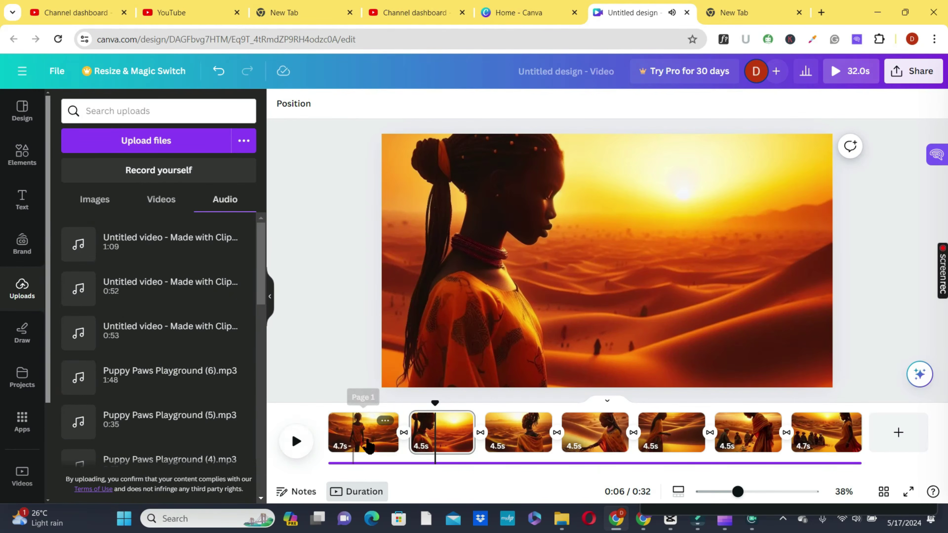
pyautogui.moveTo(434, 402); pyautogui.dragTo(416, 411)
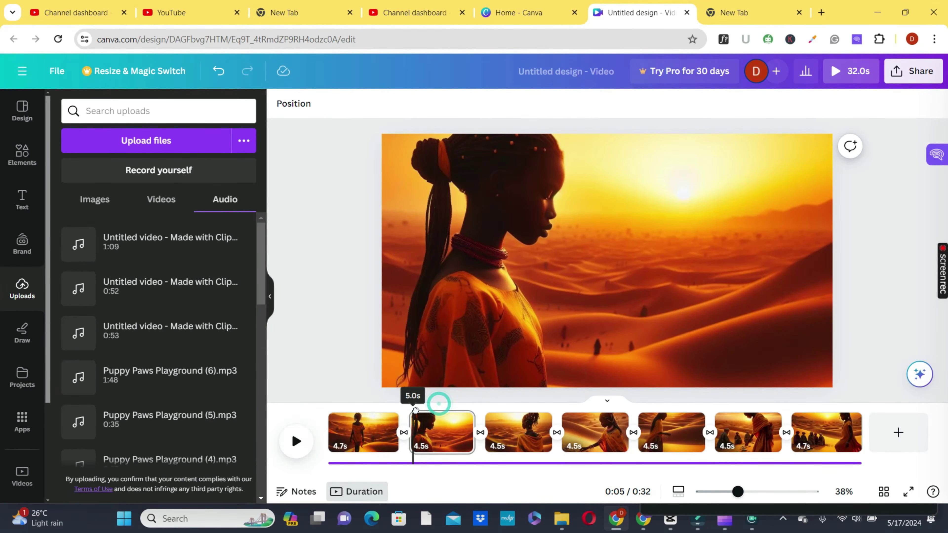
pyautogui.click(403, 432)
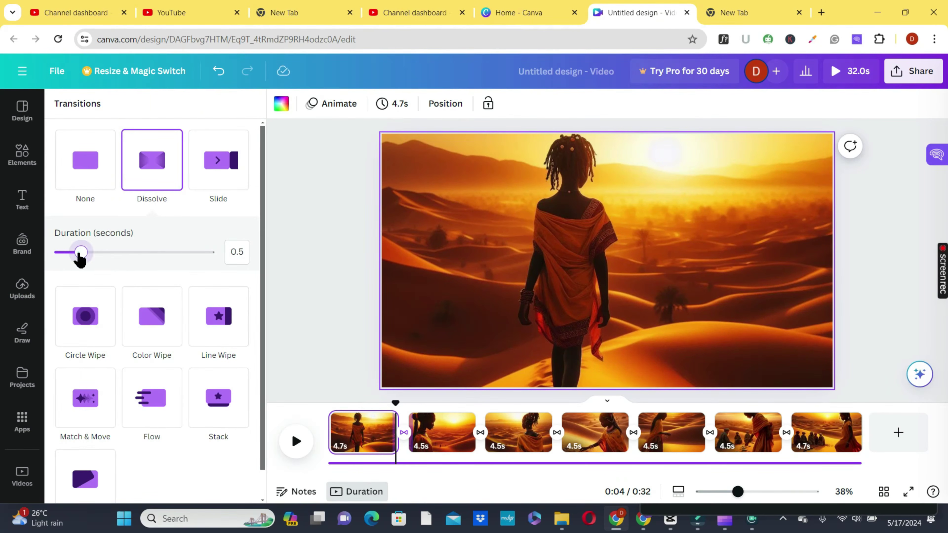
pyautogui.moveTo(79, 259); pyautogui.dragTo(140, 261)
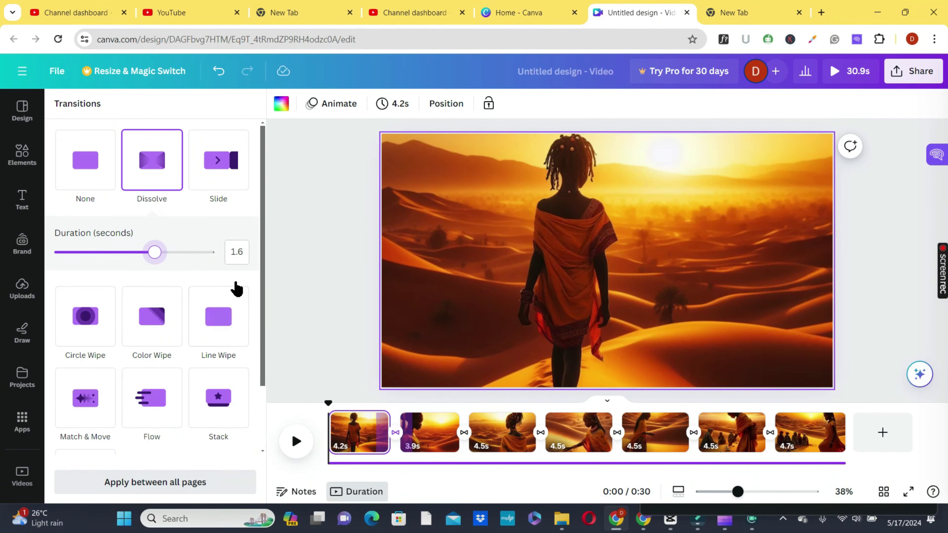
pyautogui.click(154, 484)
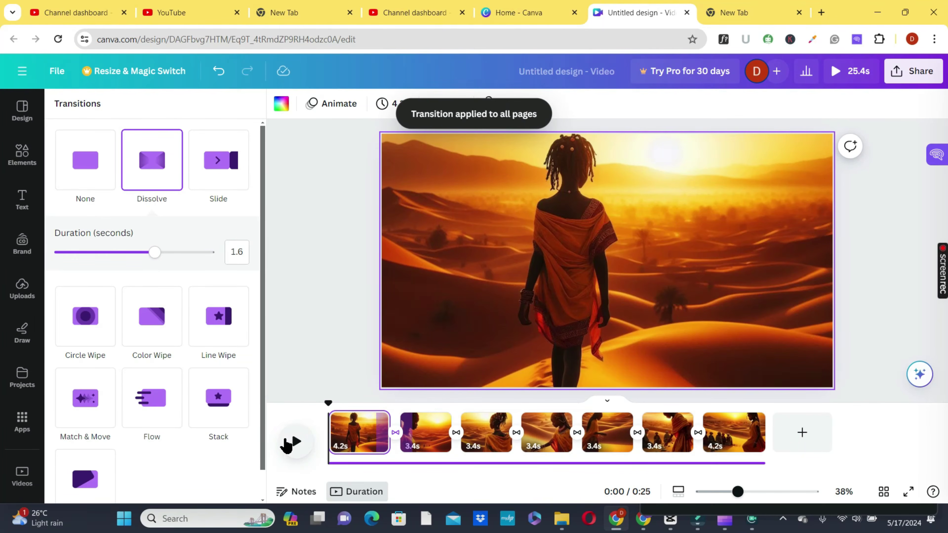
# Step: Play back the first pages to check the 1.6-second transitions, and return the playhead to the timeline's start
pyautogui.click(296, 442)
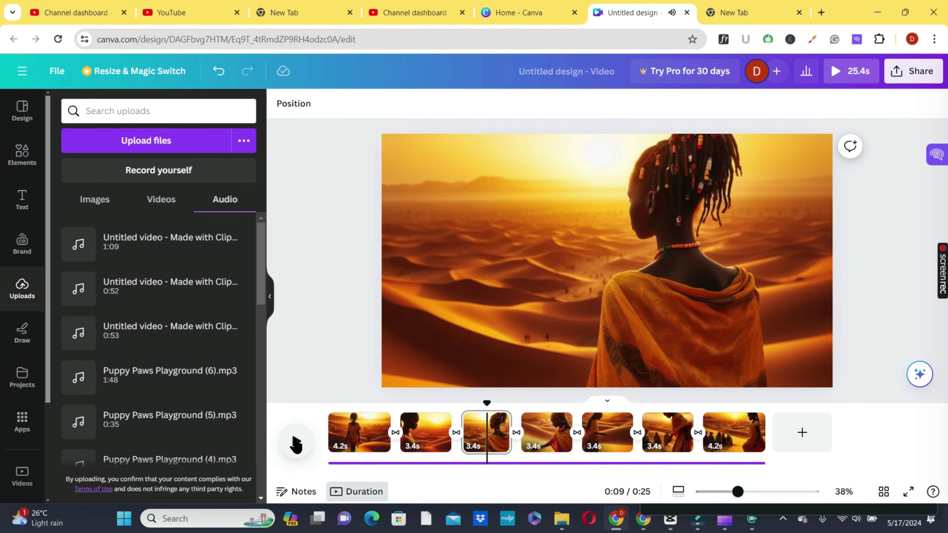
pyautogui.click(296, 444)
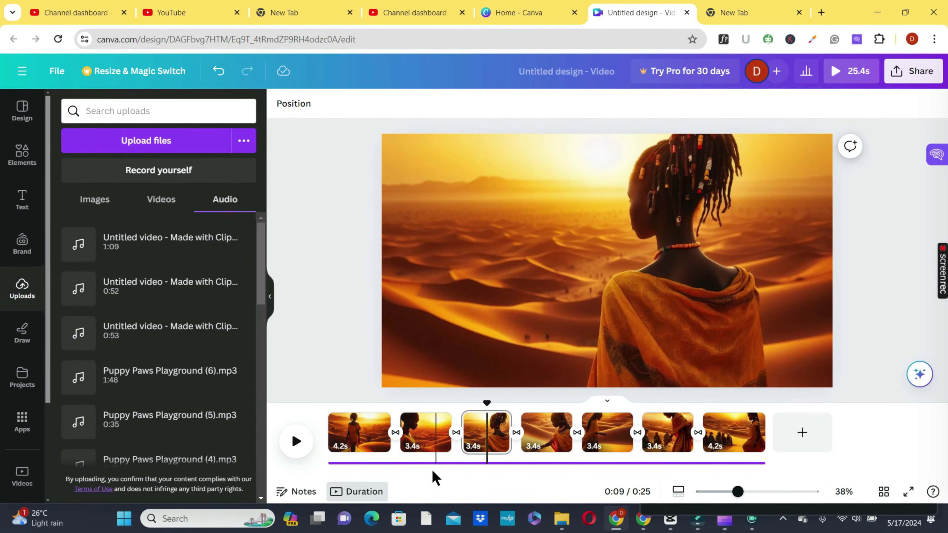
pyautogui.moveTo(487, 403); pyautogui.dragTo(283, 411)
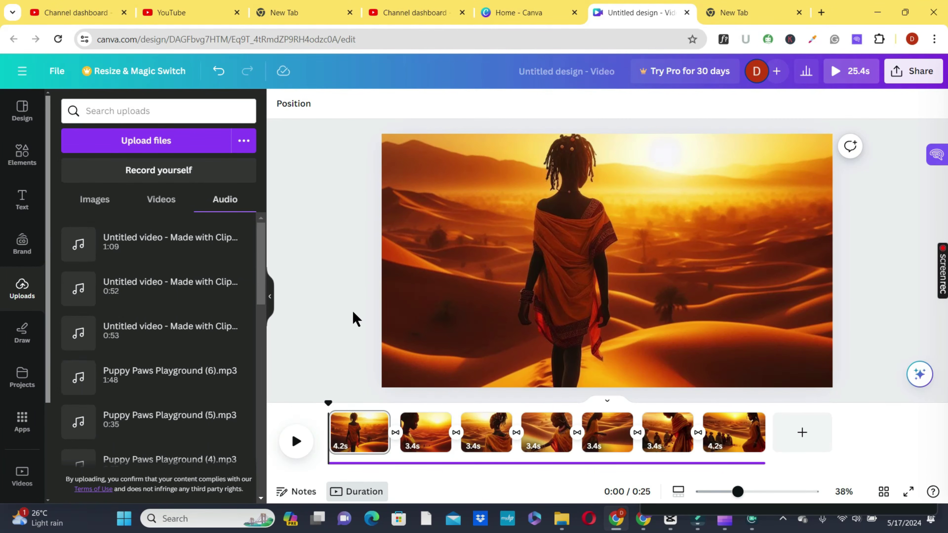
# Step: Compare the Photo Movement animations on the first page, apply Photo Zoom to all pages, and preview the result
pyautogui.click(358, 426)
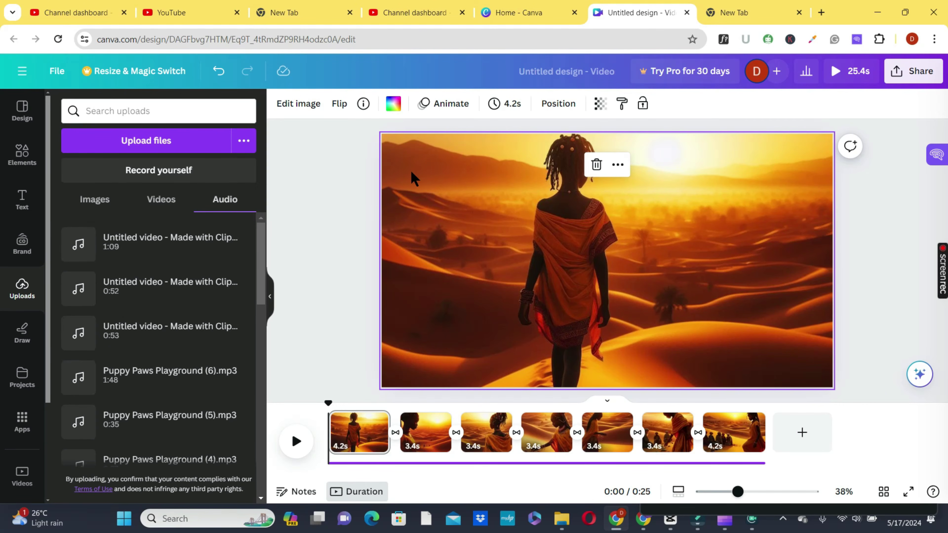
pyautogui.click(442, 112)
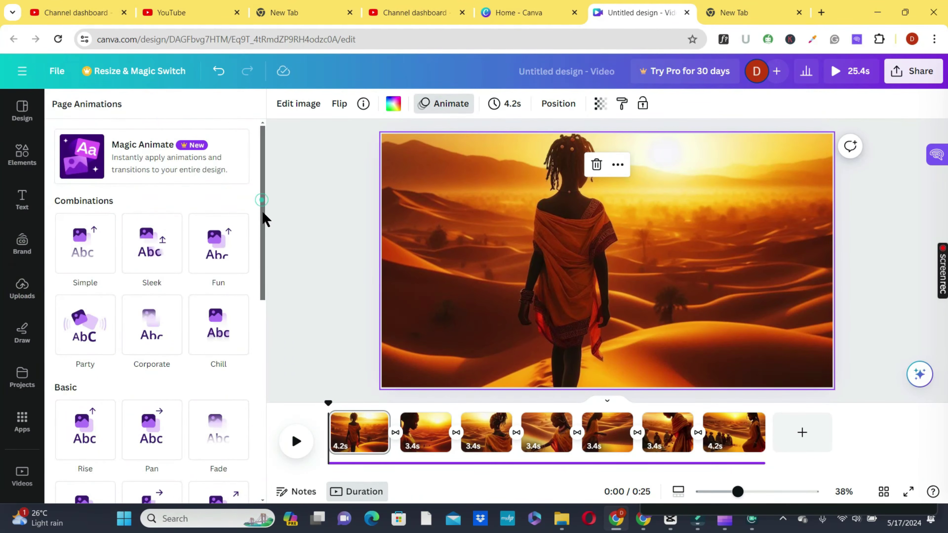
pyautogui.moveTo(262, 204); pyautogui.dragTo(262, 403)
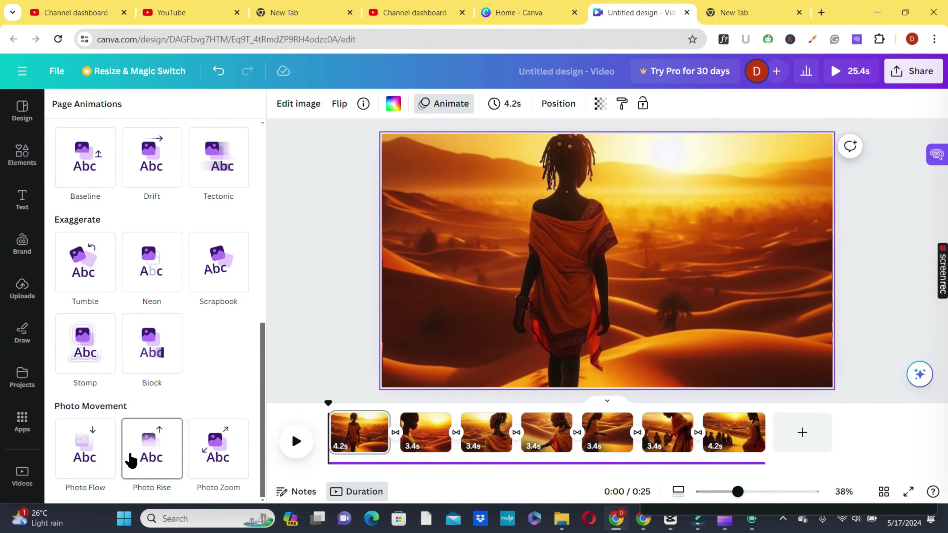
pyautogui.click(84, 448)
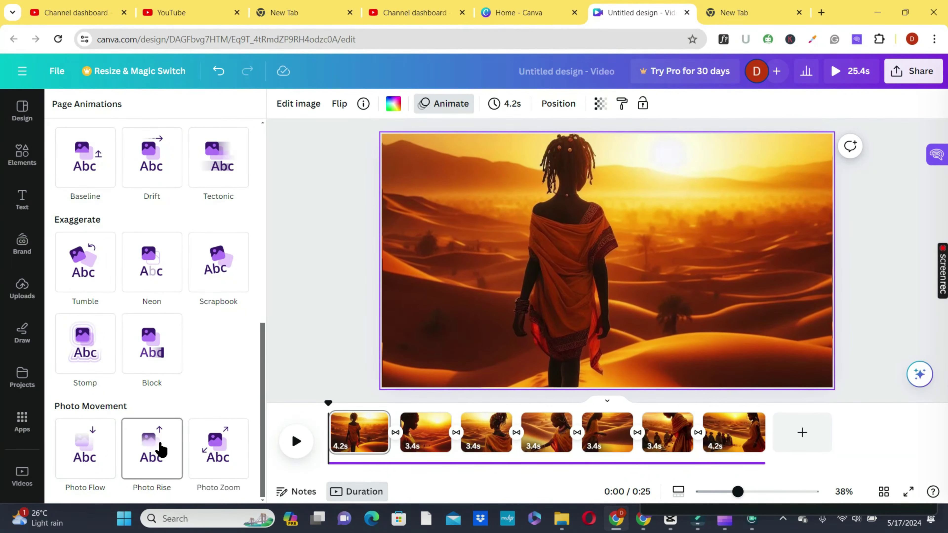
pyautogui.click(218, 447)
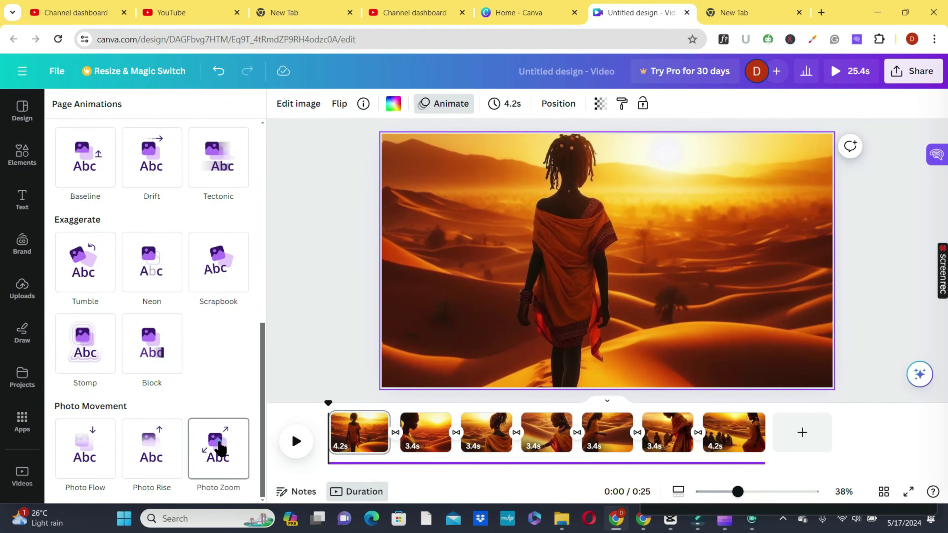
pyautogui.click(219, 448)
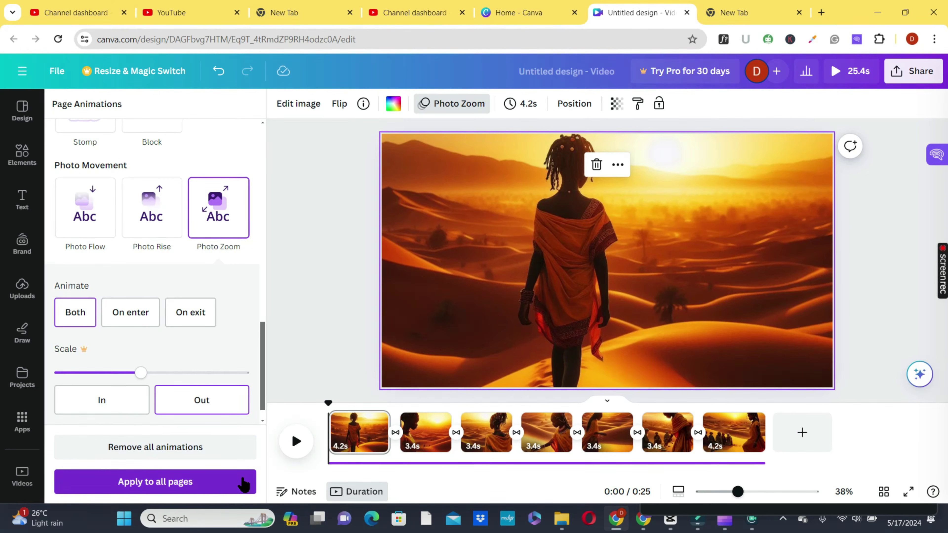
pyautogui.click(161, 482)
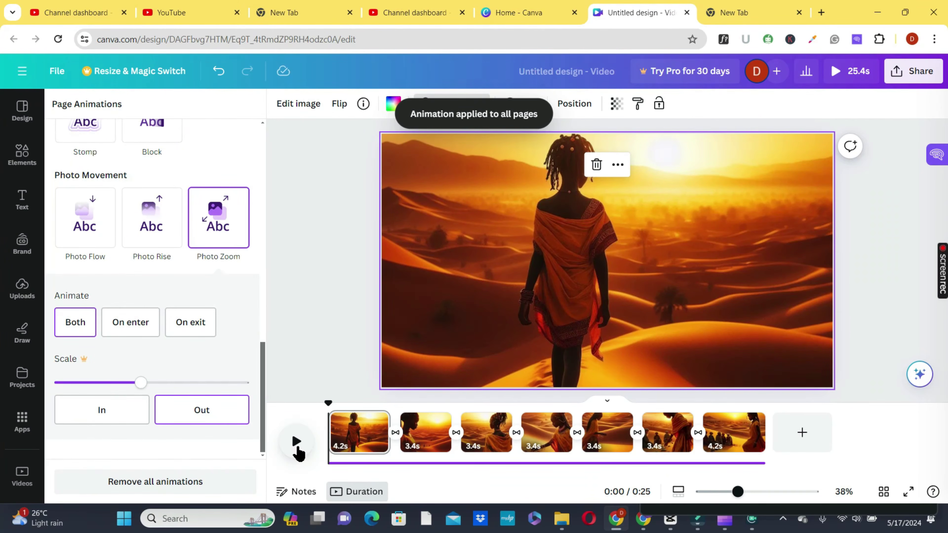
pyautogui.click(296, 442)
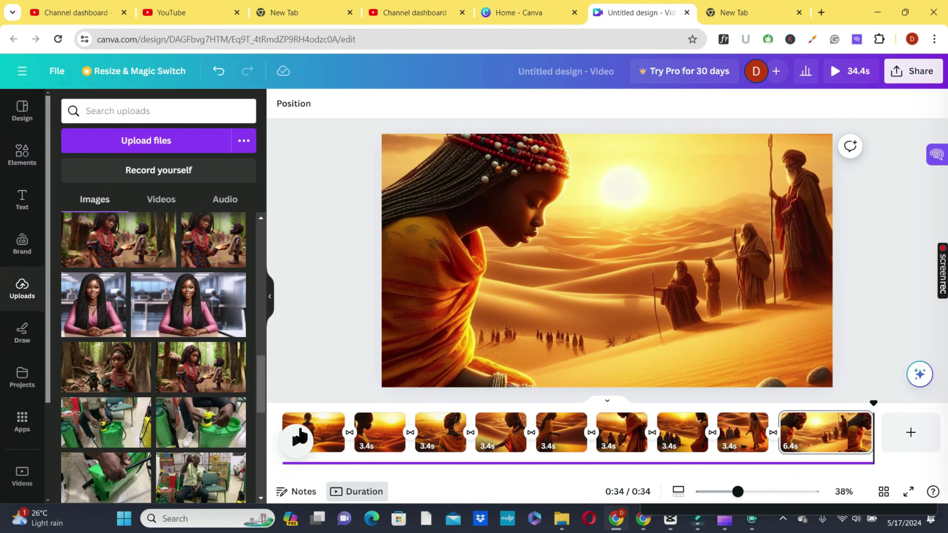
pyautogui.click(315, 419)
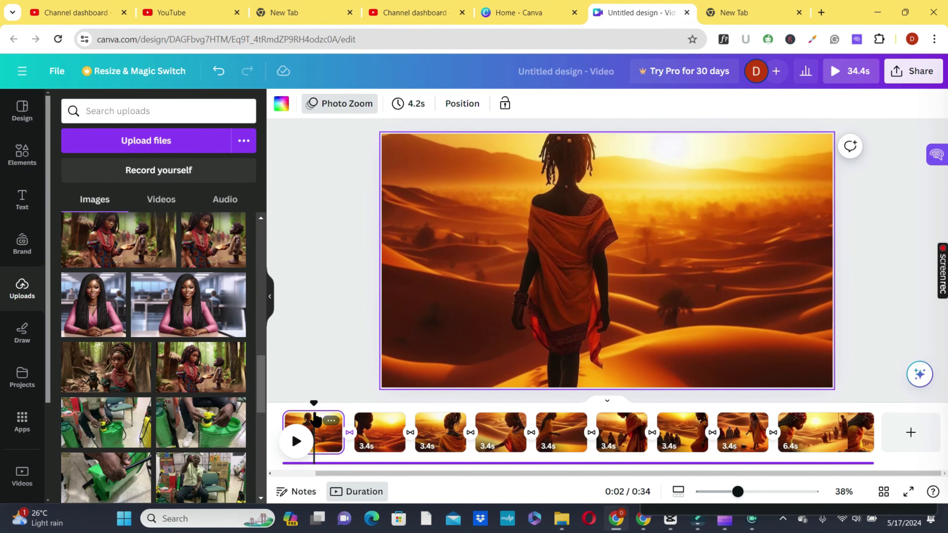
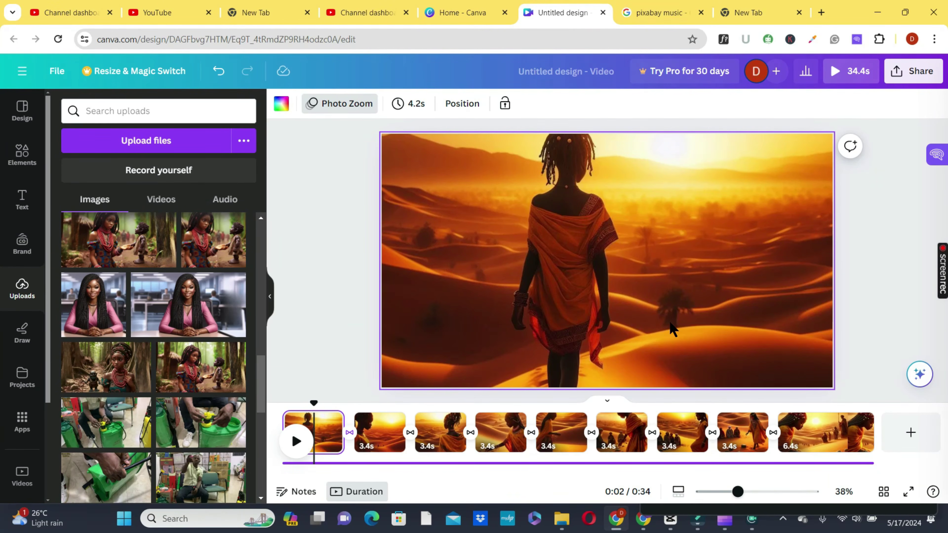
# Step: Open Pixabay's royalty-free music page from the Google results, enter "african music" as the search term, and browse the listed tracks
pyautogui.click(644, 15)
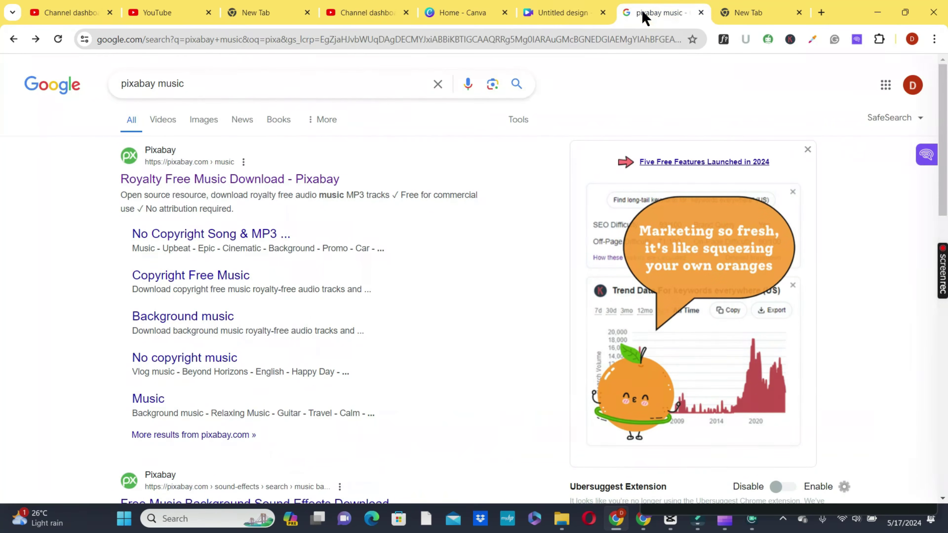
pyautogui.click(252, 180)
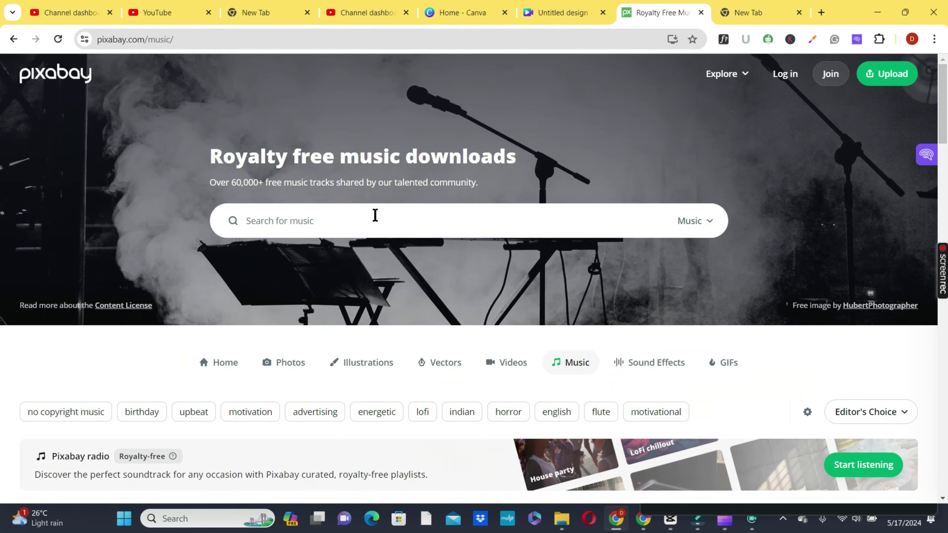
pyautogui.click(374, 215)
pyautogui.write('african music')
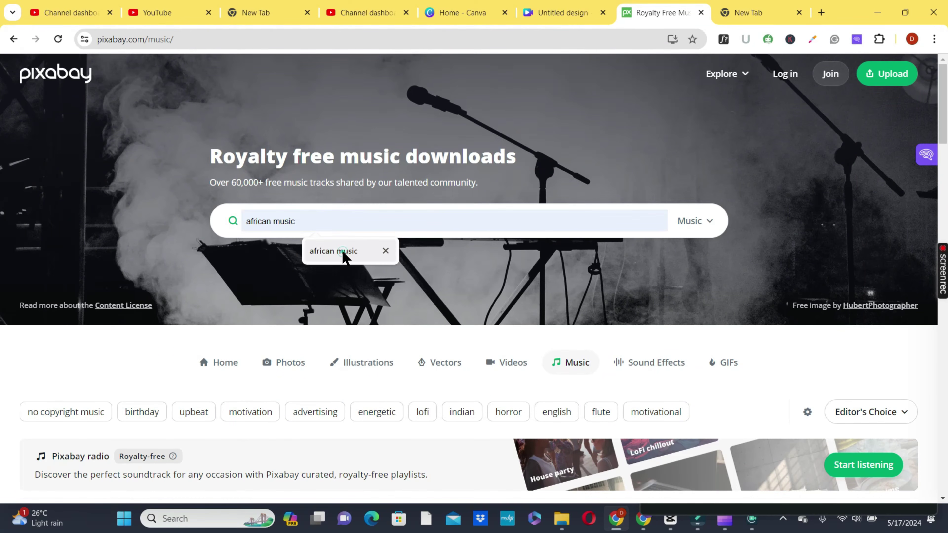
pyautogui.click(343, 252)
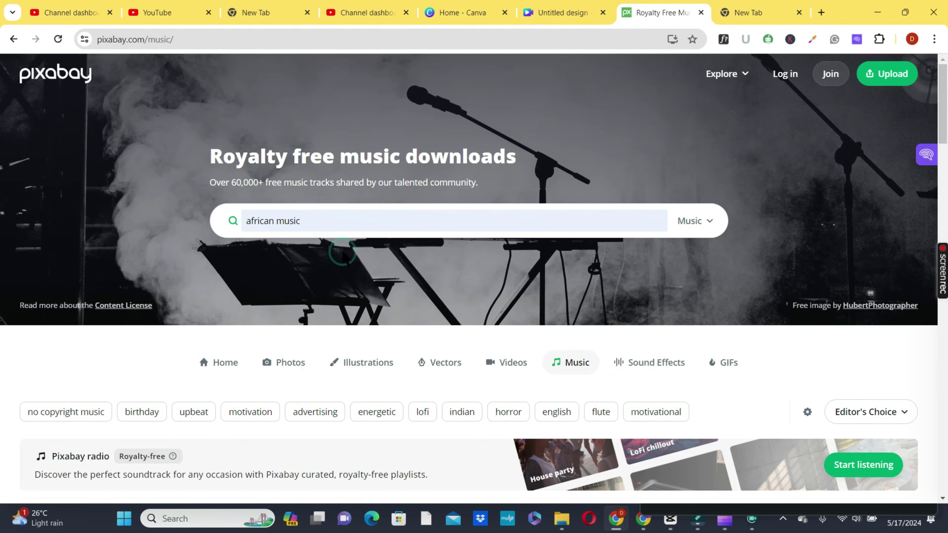
pyautogui.scroll(-10, 2, 179)
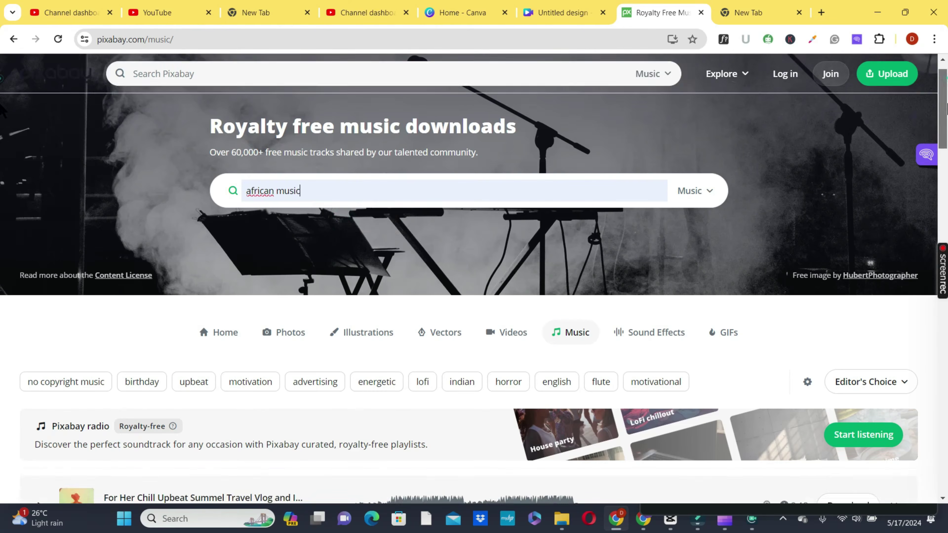
pyautogui.scroll(-20, 1, 174)
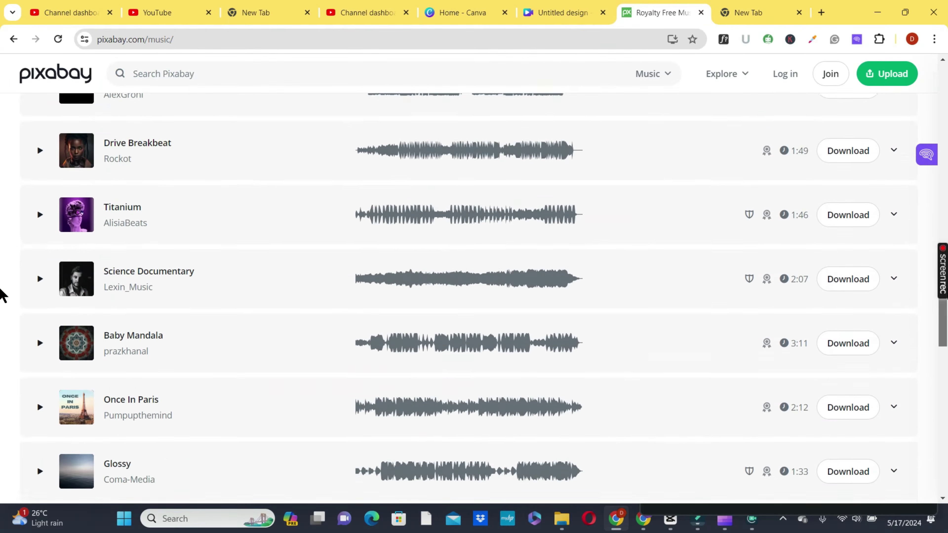
pyautogui.scroll(20, 2, 323)
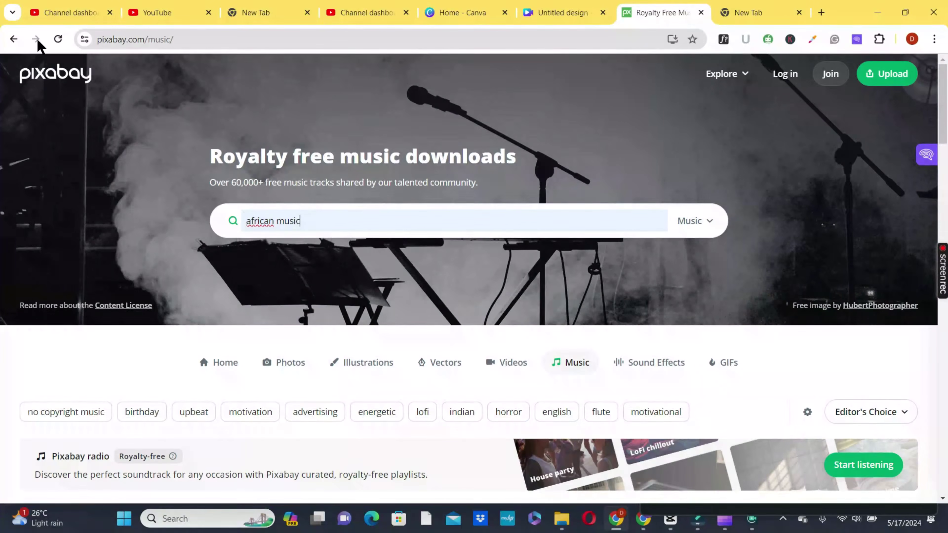
# Step: Switch to the channel's YouTube Studio dashboard and open its Audio library of music tracks
pyautogui.click(149, 13)
pyautogui.click(74, 13)
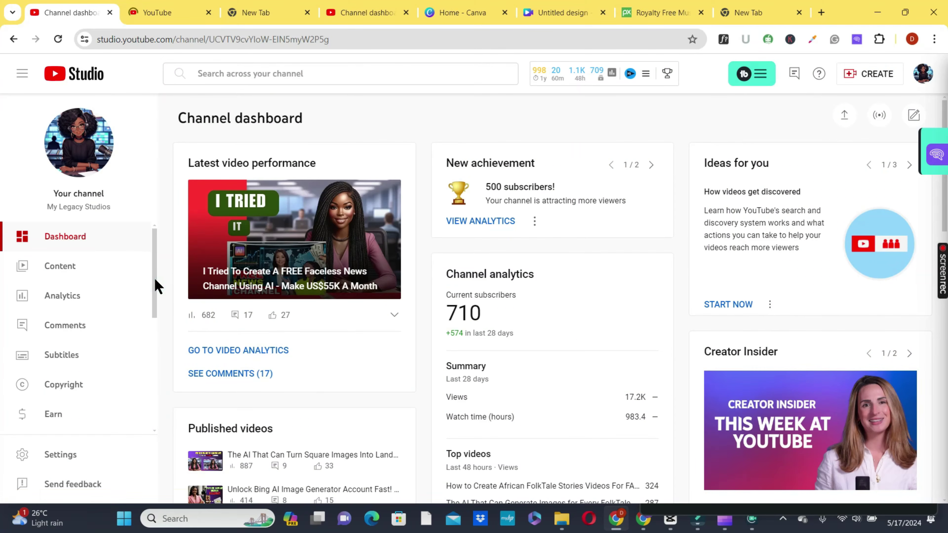
pyautogui.moveTo(158, 286); pyautogui.dragTo(161, 351)
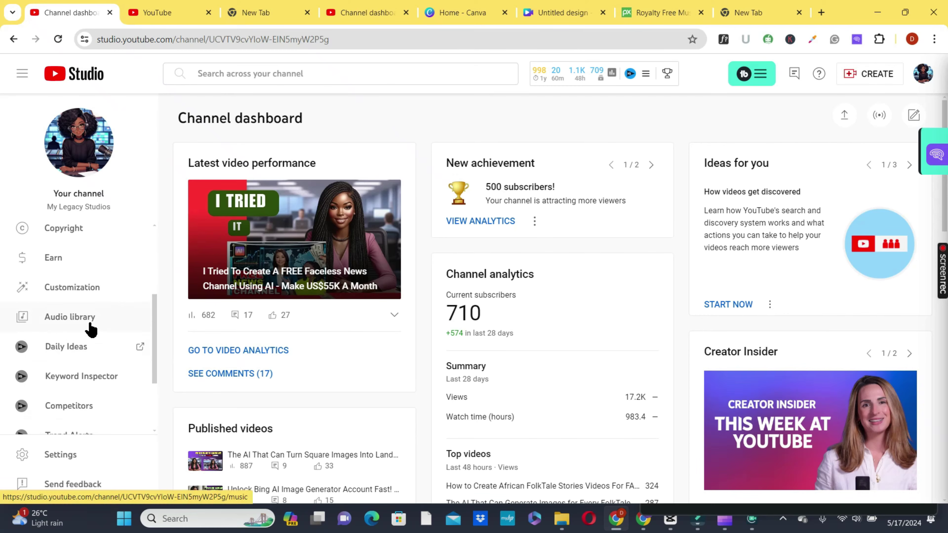
pyautogui.click(76, 317)
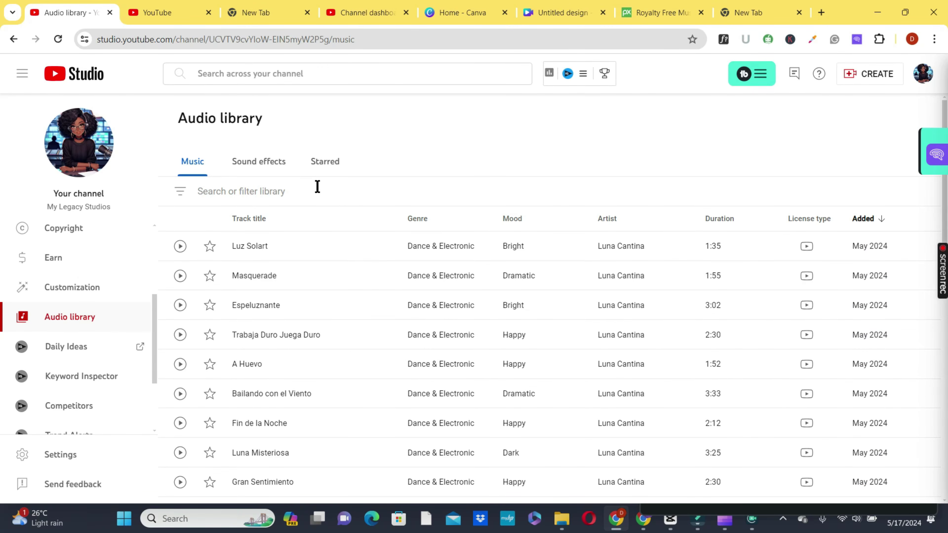
# Step: Search the Audio library for "african music" and check the license types of the listed tracks
pyautogui.click(222, 191)
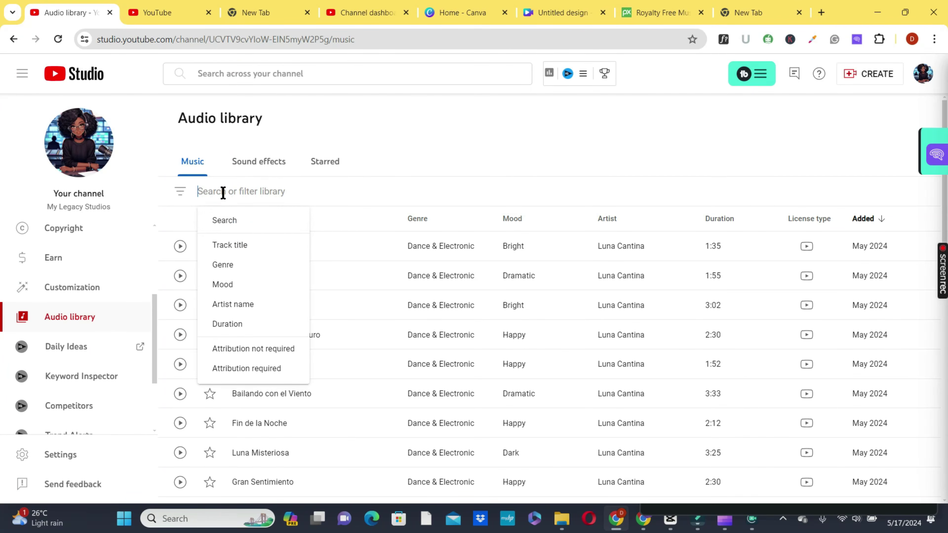
pyautogui.click(235, 221)
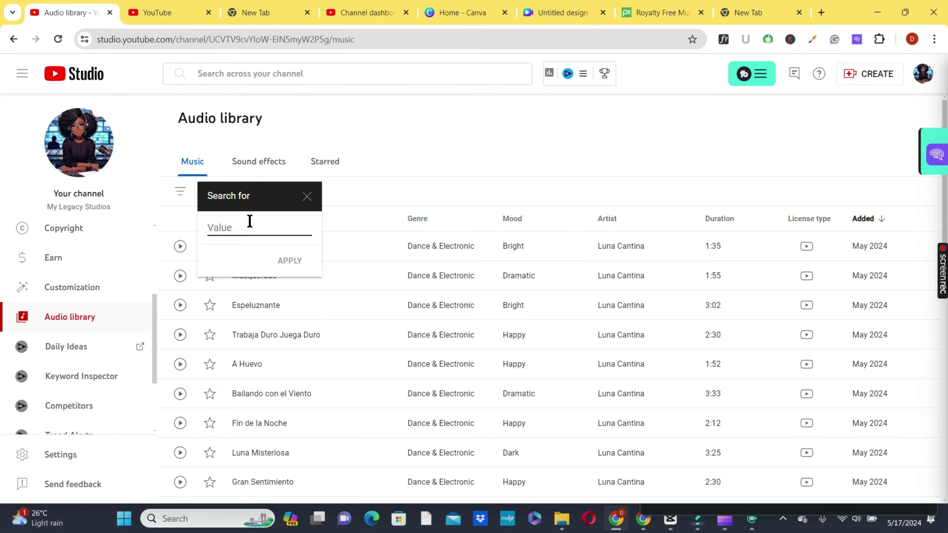
pyautogui.write('african music')
pyautogui.click(287, 262)
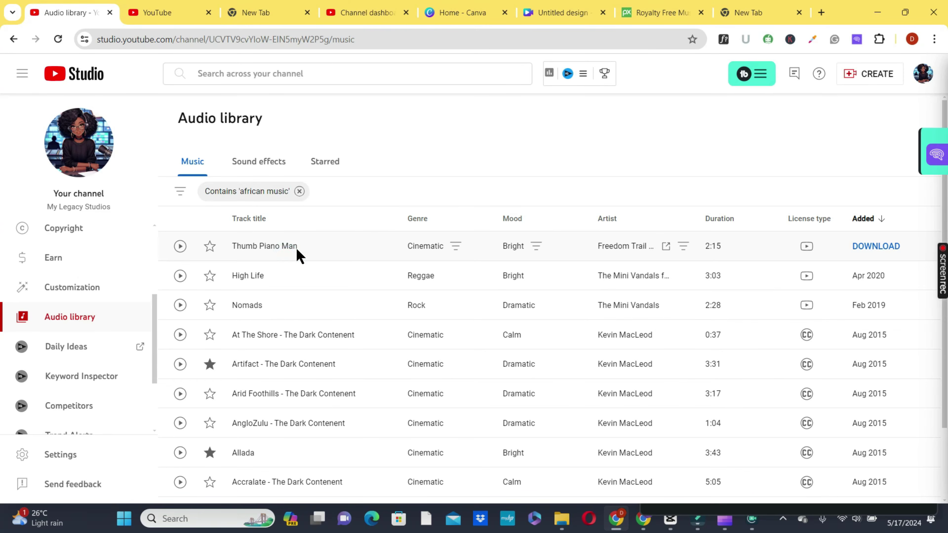
pyautogui.scroll(-2, 359, 244)
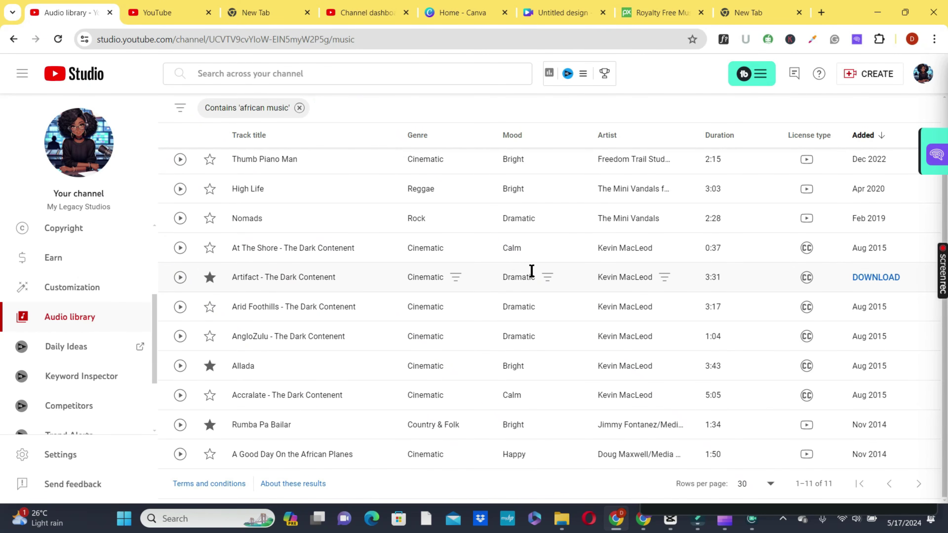
pyautogui.moveTo(809, 174)
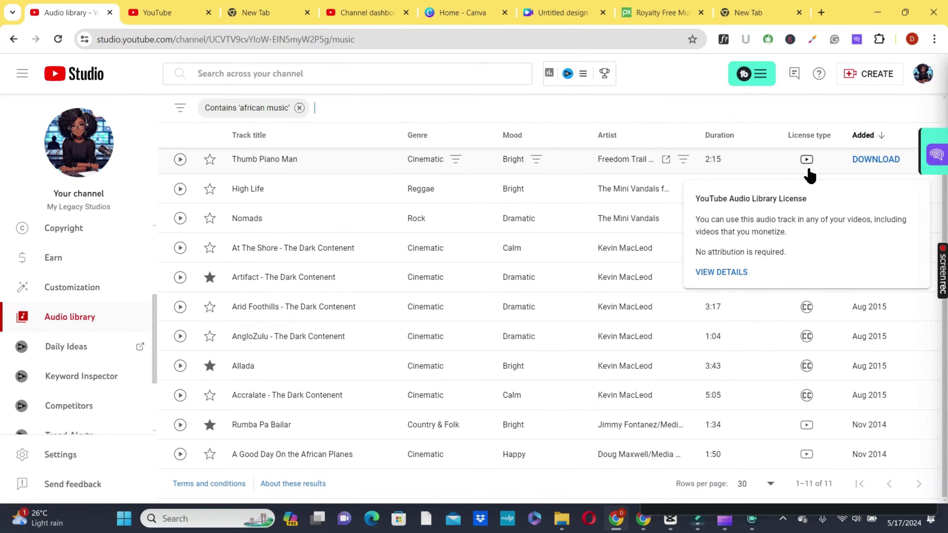
pyautogui.moveTo(807, 318)
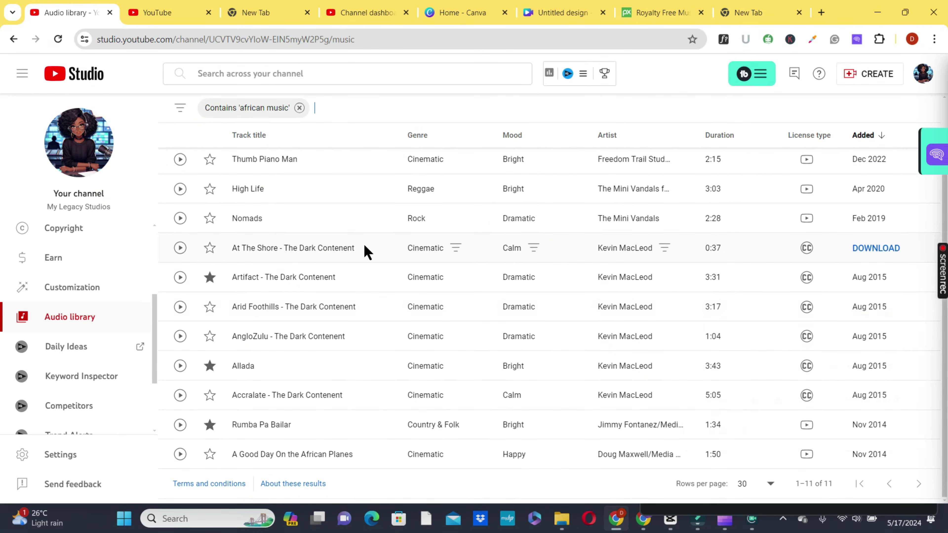
# Step: Play the track Thumb Piano Man, add it to the starred tracks, and download it
pyautogui.click(180, 159)
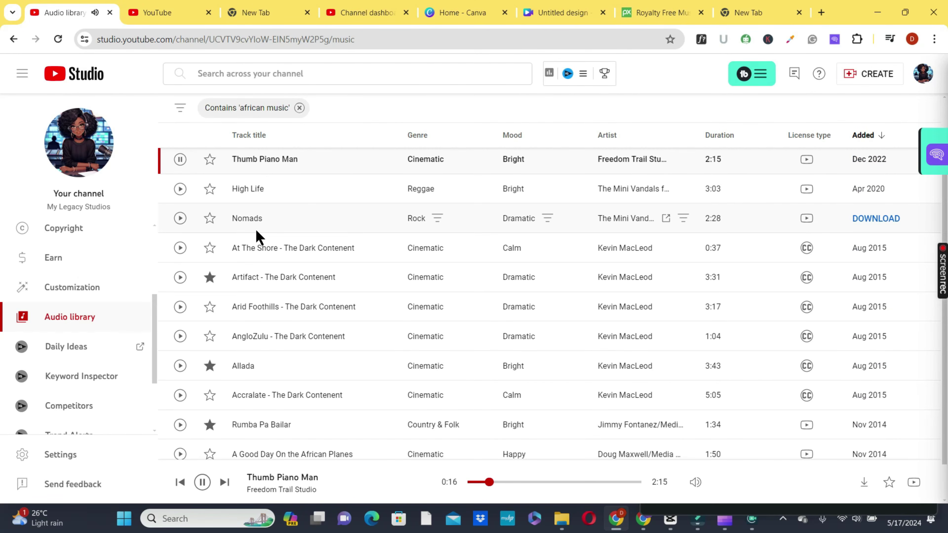
pyautogui.click(210, 160)
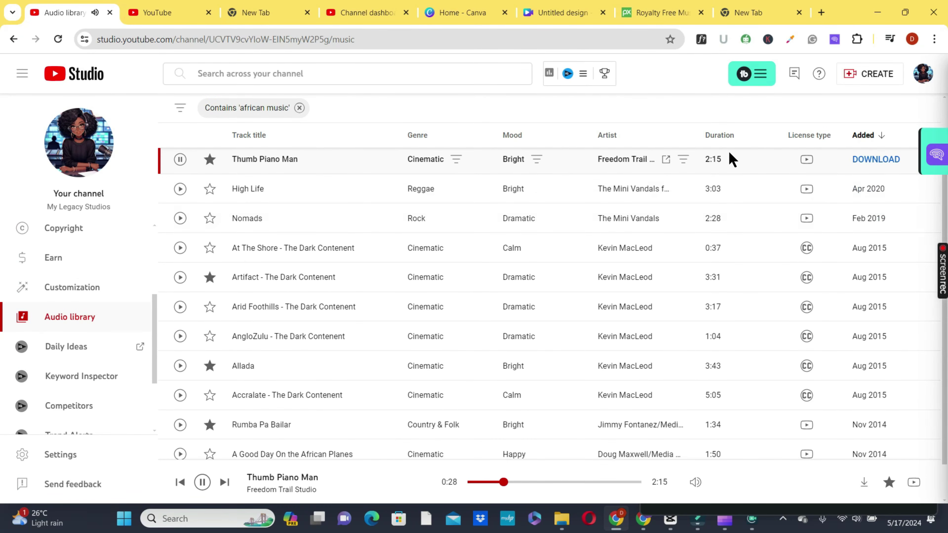
pyautogui.click(876, 164)
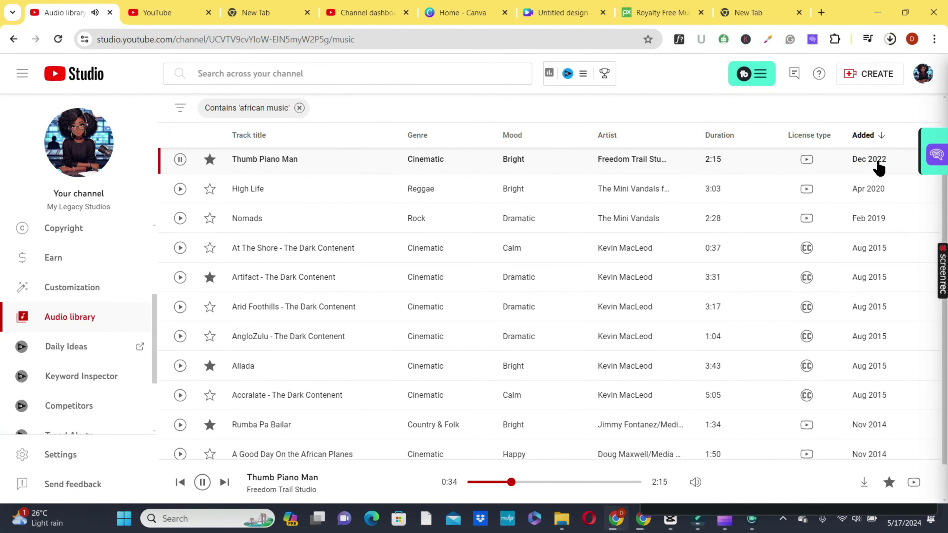
# Step: Switch to the Canva video design and upload the downloaded "Thumb Piano Man - Freedom Trail Studio" MP3 to the audio uploads
pyautogui.click(567, 18)
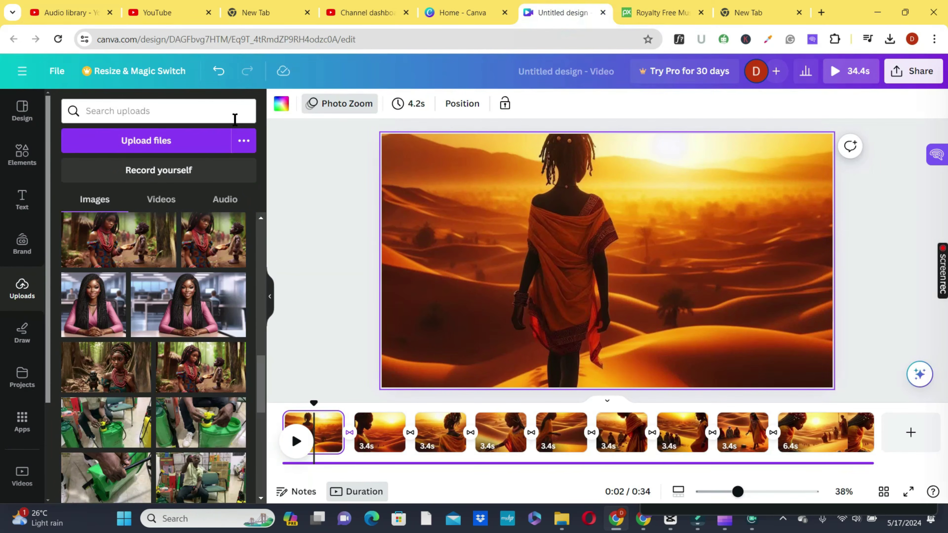
pyautogui.click(225, 199)
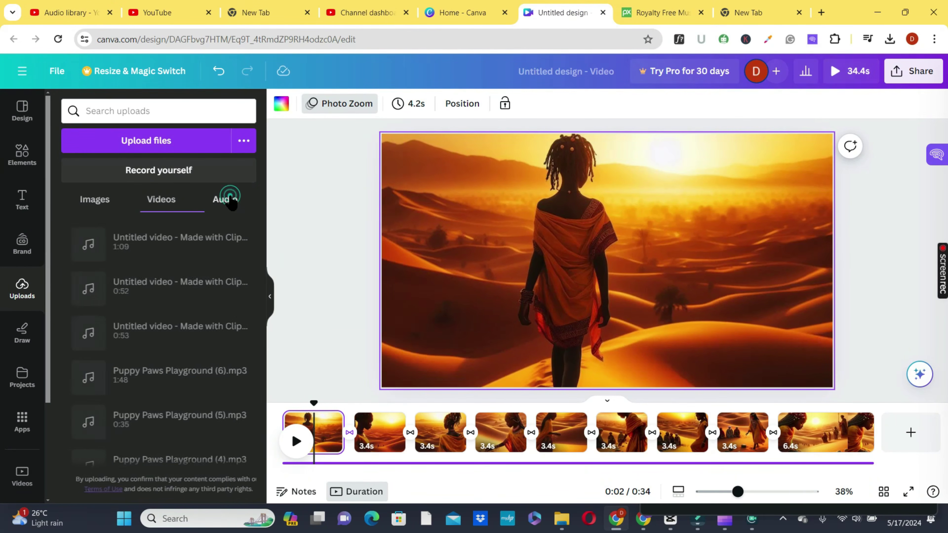
pyautogui.click(174, 143)
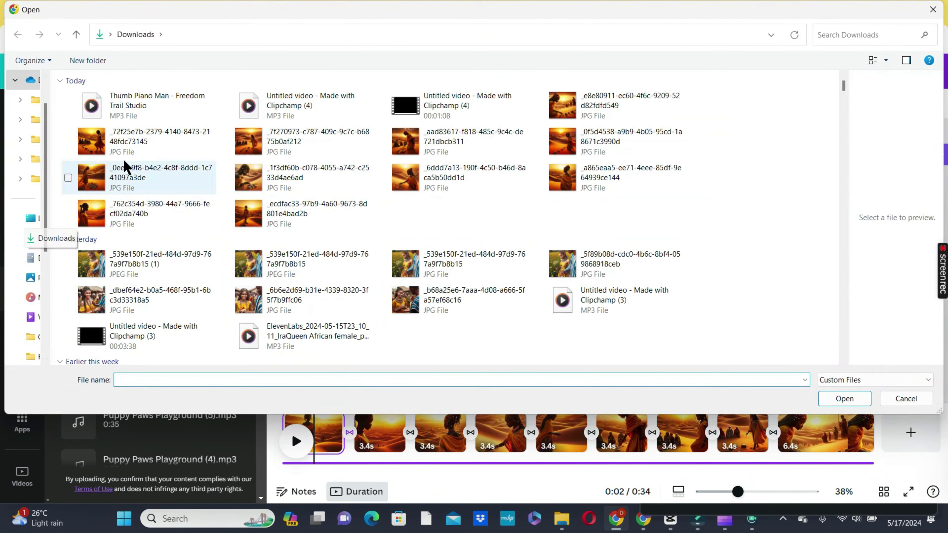
pyautogui.click(138, 112)
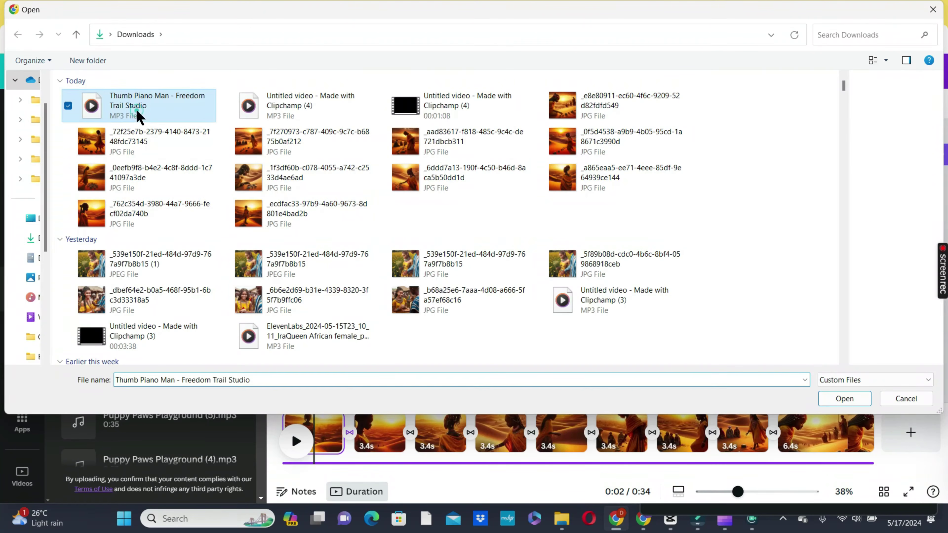
pyautogui.click(844, 398)
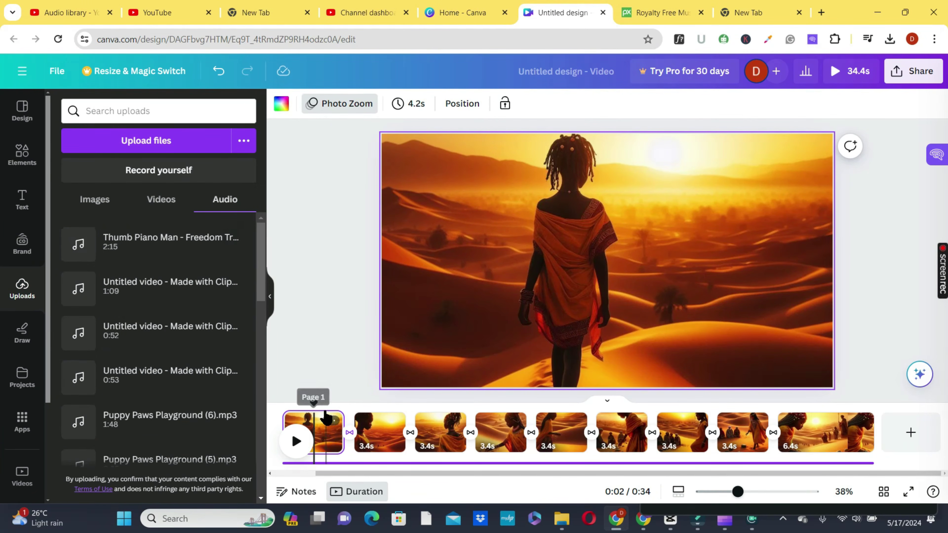
# Step: Add the Thumb Piano Man track below the voiceover, starting at the beginning of the timeline
pyautogui.moveTo(315, 401); pyautogui.dragTo(317, 396)
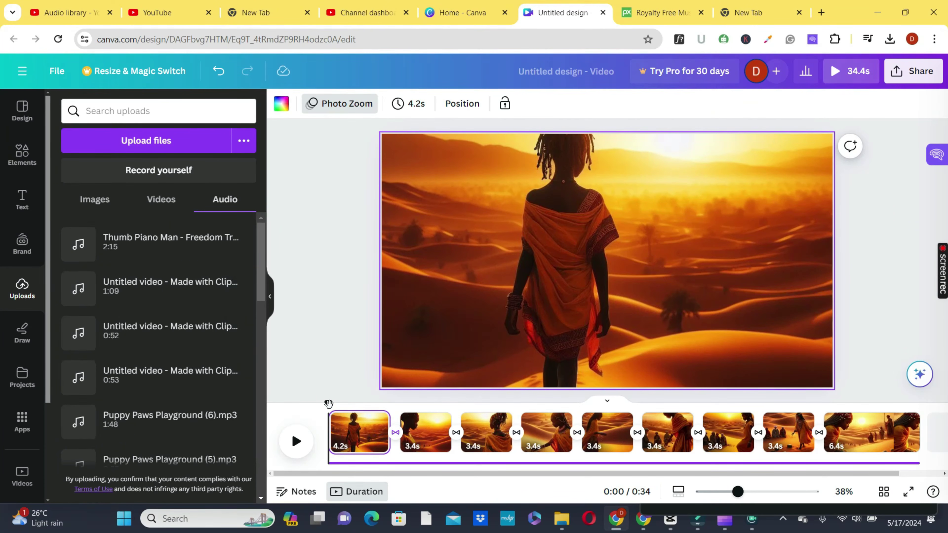
pyautogui.click(128, 259)
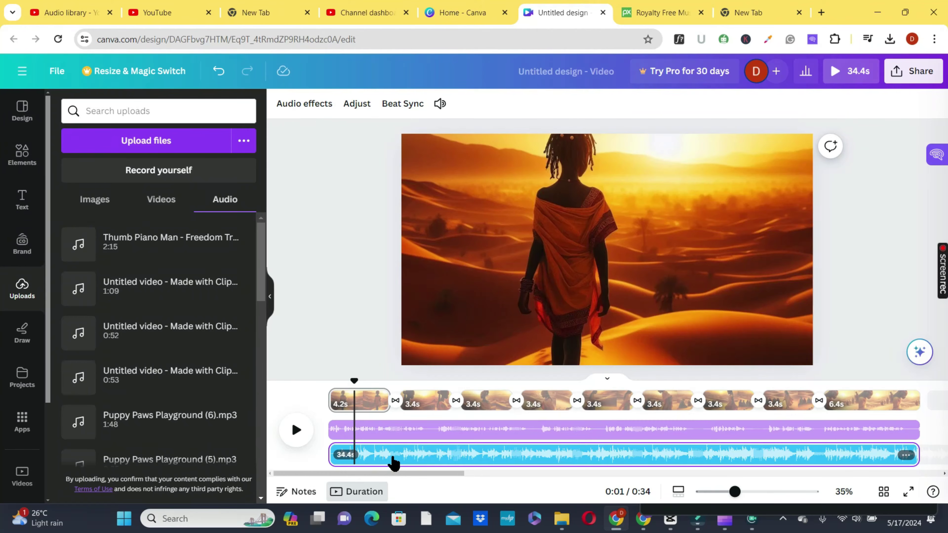
pyautogui.click(419, 400)
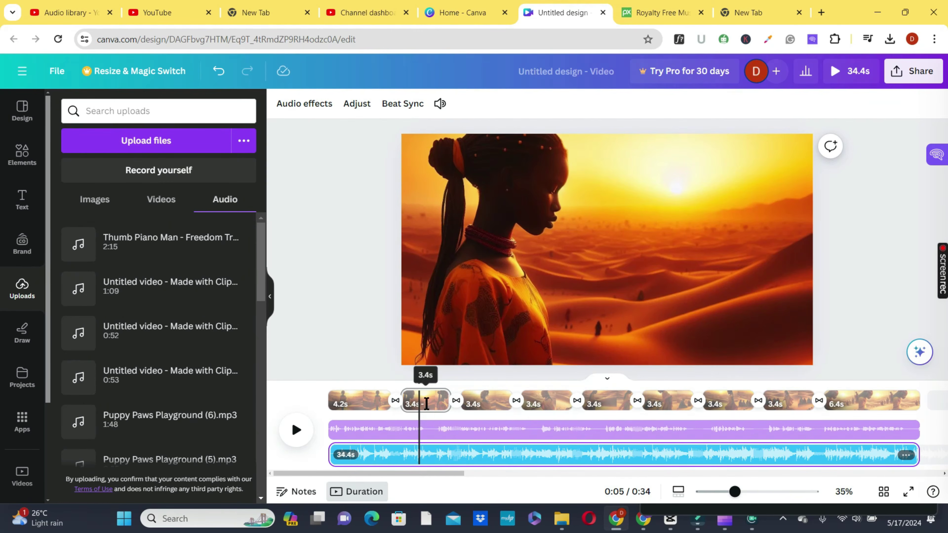
# Step: Set the music track's volume to 20 and play back the mix with the voiceover
pyautogui.click(433, 458)
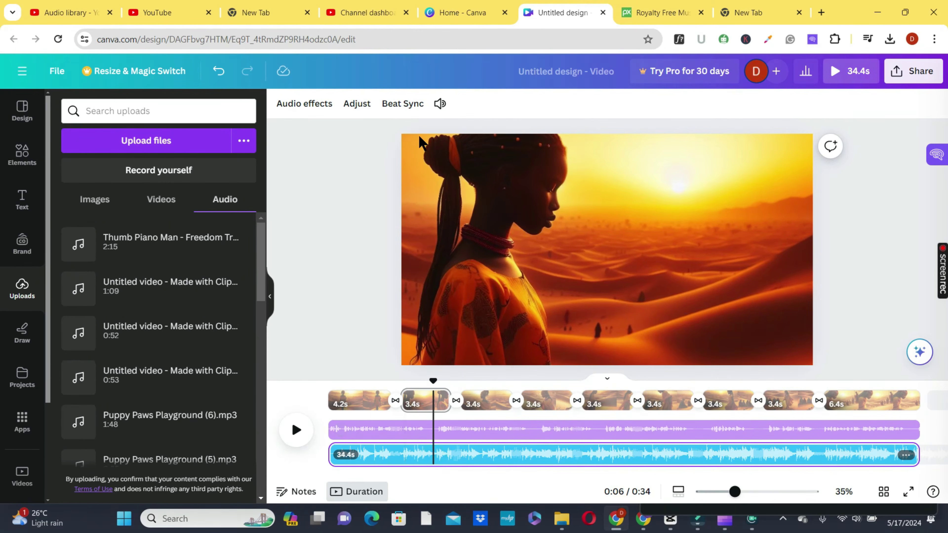
pyautogui.click(438, 105)
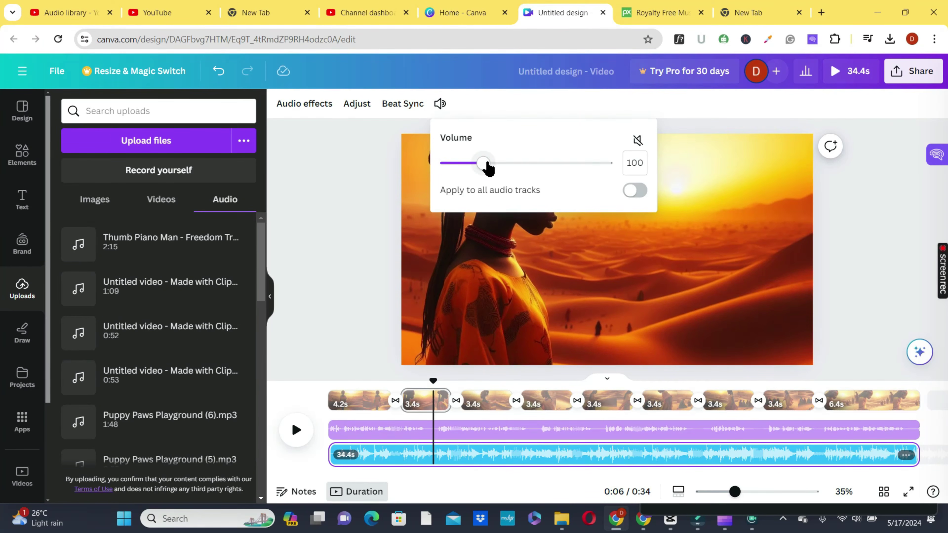
pyautogui.moveTo(485, 169); pyautogui.dragTo(450, 175)
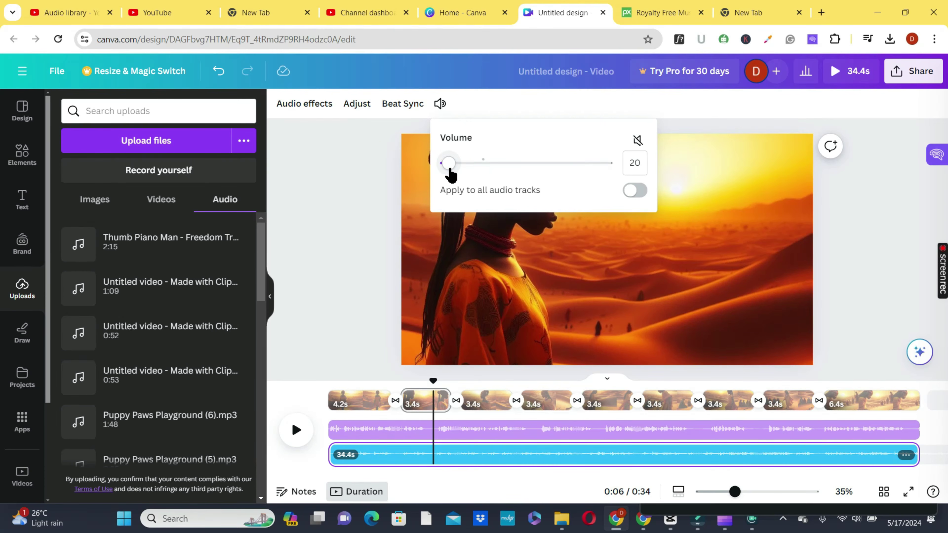
pyautogui.click(384, 213)
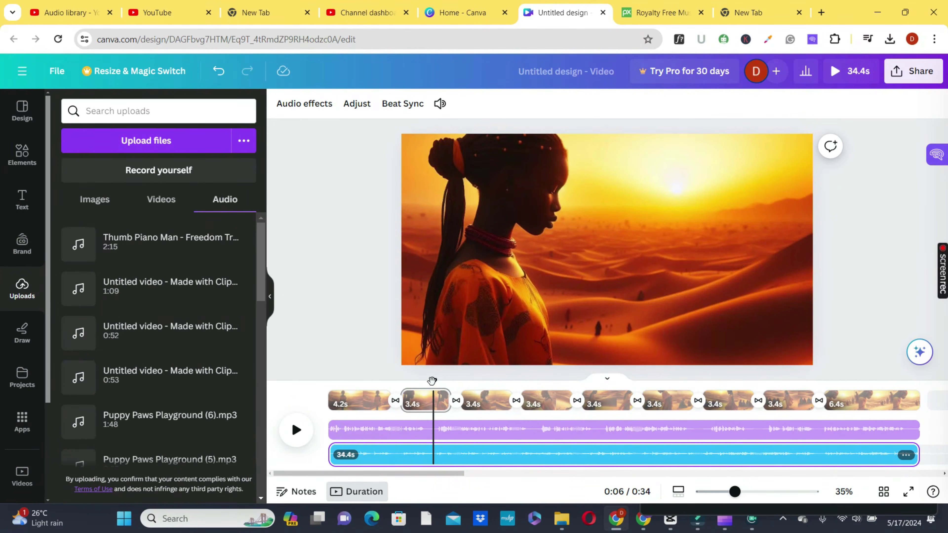
pyautogui.press('space')
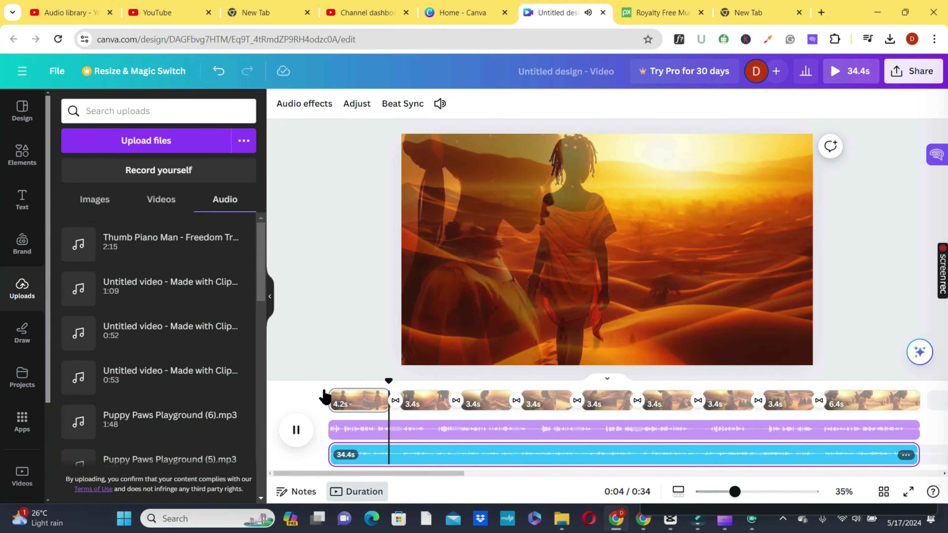
# Step: Lower the Thumb Piano Man track's volume to about 11, leaving the voiceover track's volume alone
pyautogui.click(425, 450)
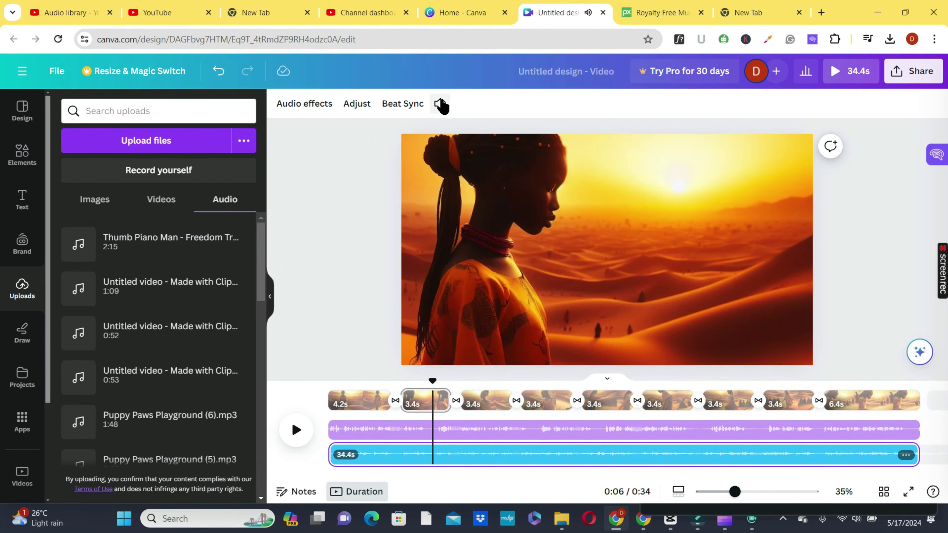
pyautogui.click(440, 105)
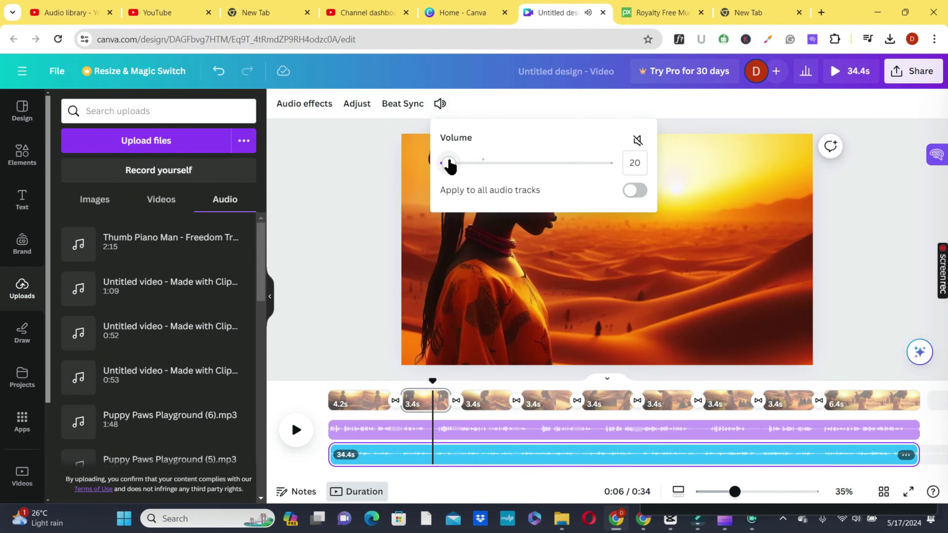
pyautogui.moveTo(450, 165); pyautogui.dragTo(446, 164)
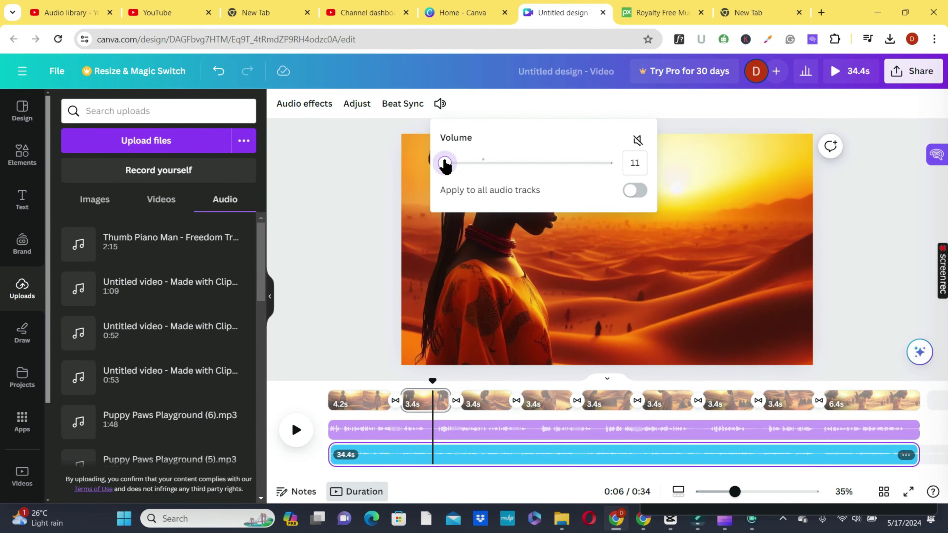
pyautogui.moveTo(445, 163); pyautogui.dragTo(446, 164)
pyautogui.click(373, 172)
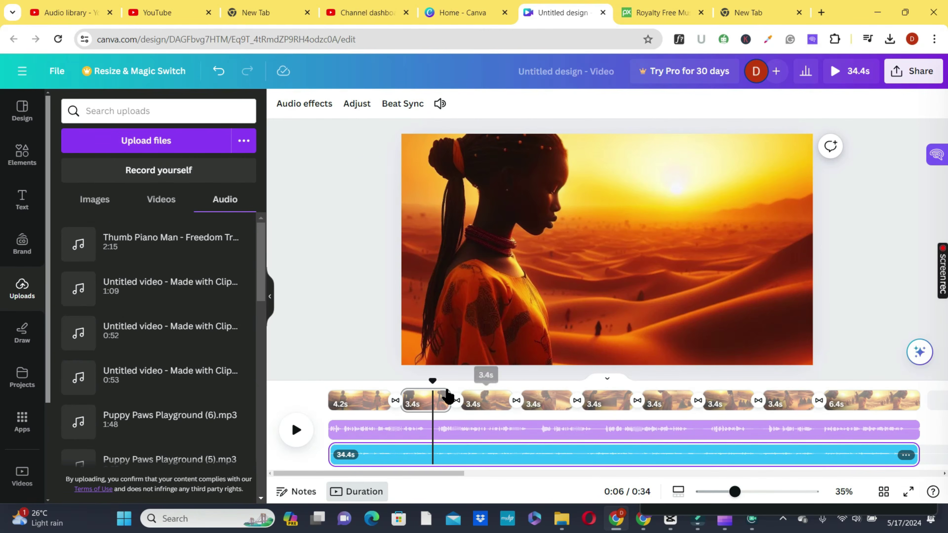
# Step: Play the video from the start to check the balance between music and voiceover, and return to the beginning
pyautogui.moveTo(433, 383); pyautogui.dragTo(329, 382)
pyautogui.click(295, 430)
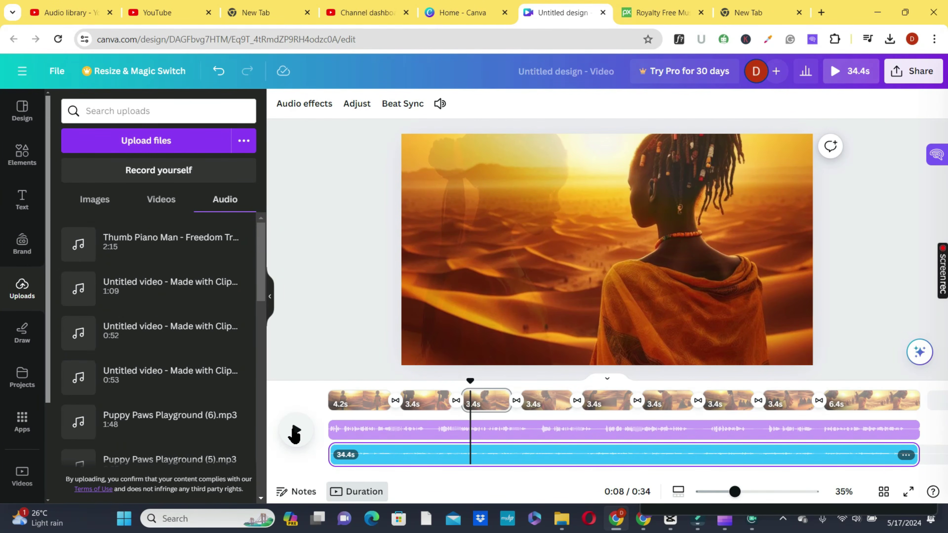
pyautogui.click(295, 432)
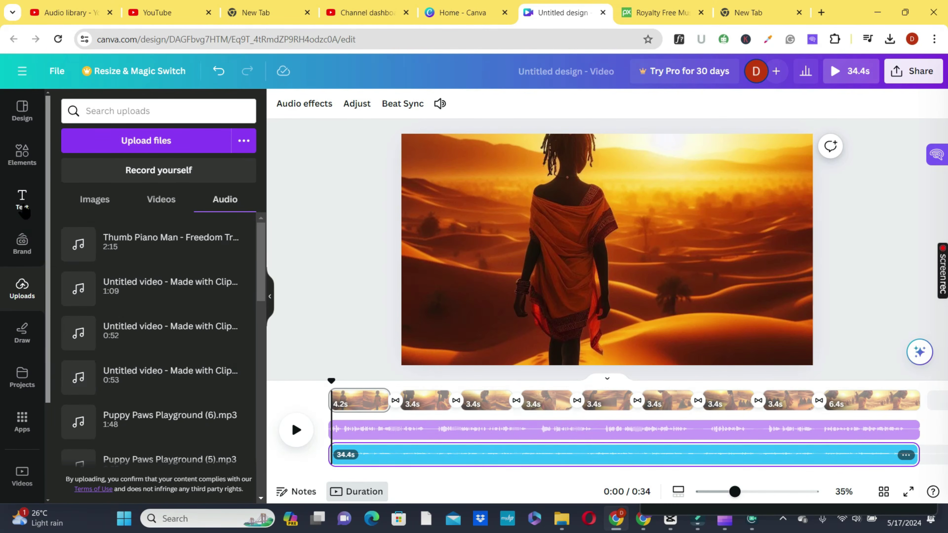
# Step: Add a text box to the first page and enlarge its text to size 76
pyautogui.click(23, 209)
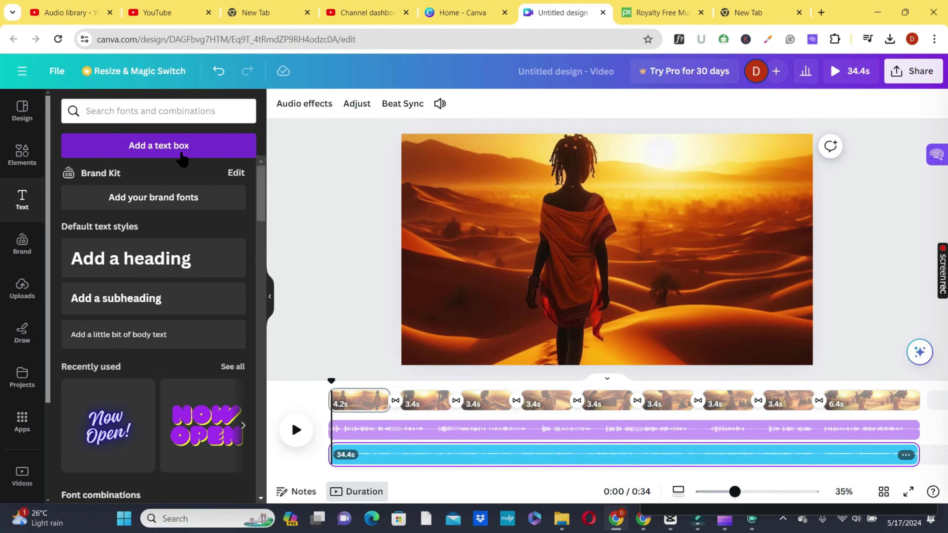
pyautogui.click(168, 149)
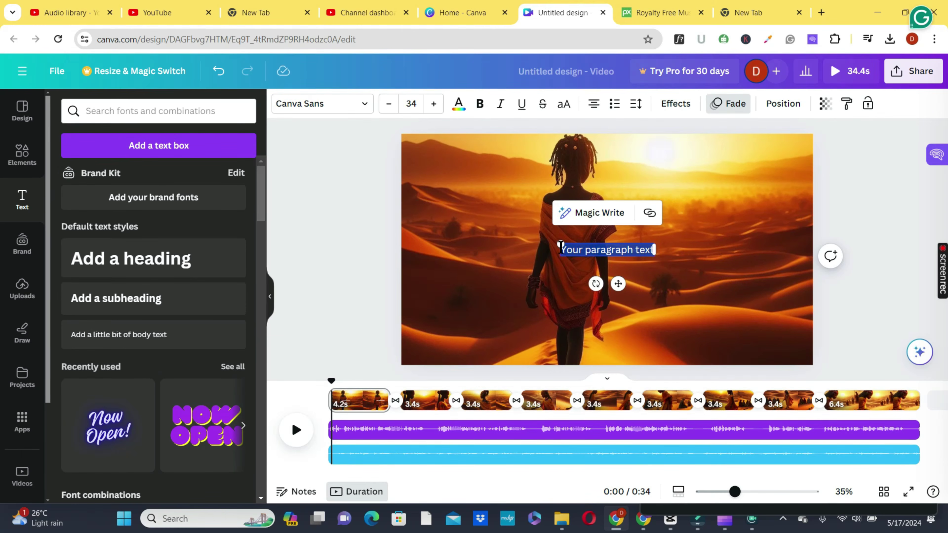
pyautogui.moveTo(559, 243); pyautogui.dragTo(446, 229)
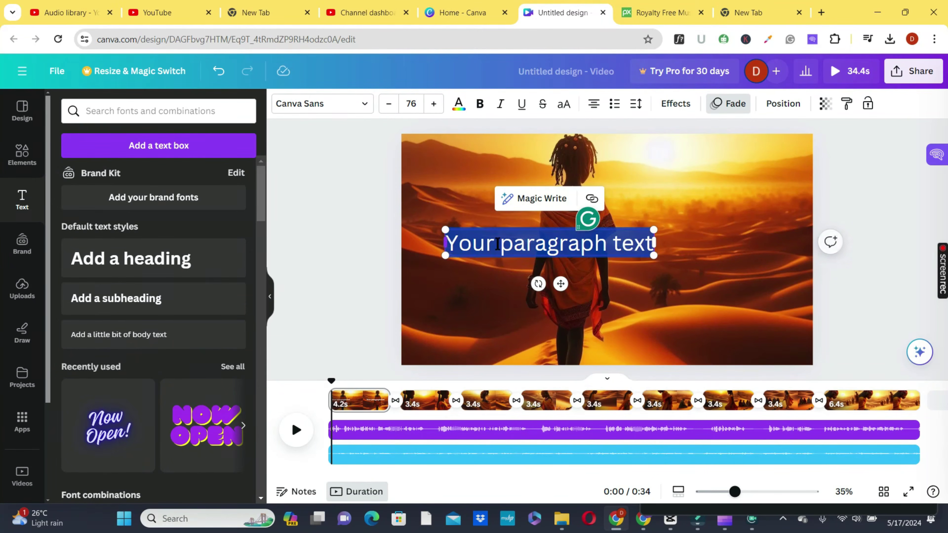
pyautogui.doubleClick(500, 245)
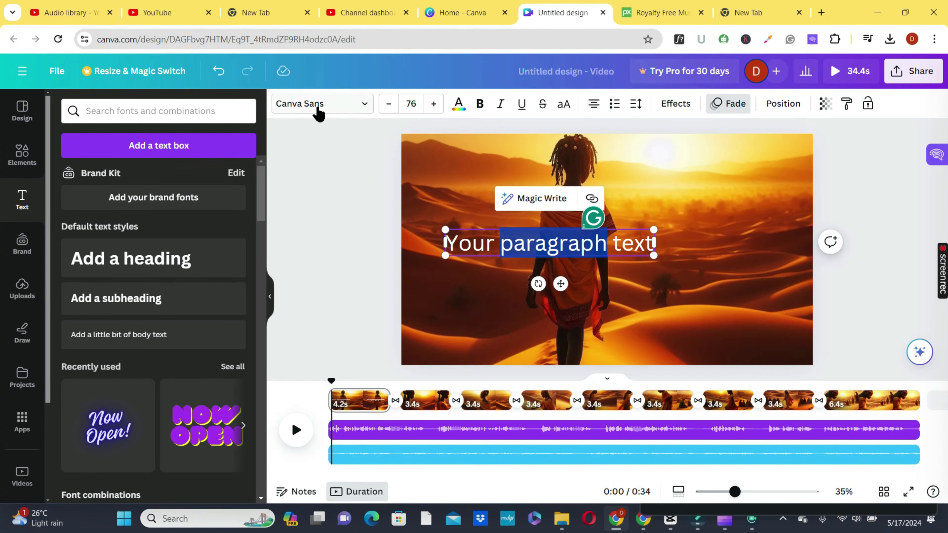
# Step: Switch to the ChatGPT window and copy the story title "The Singing Stones of the Sahara"
pyautogui.moveTo(685, 529)
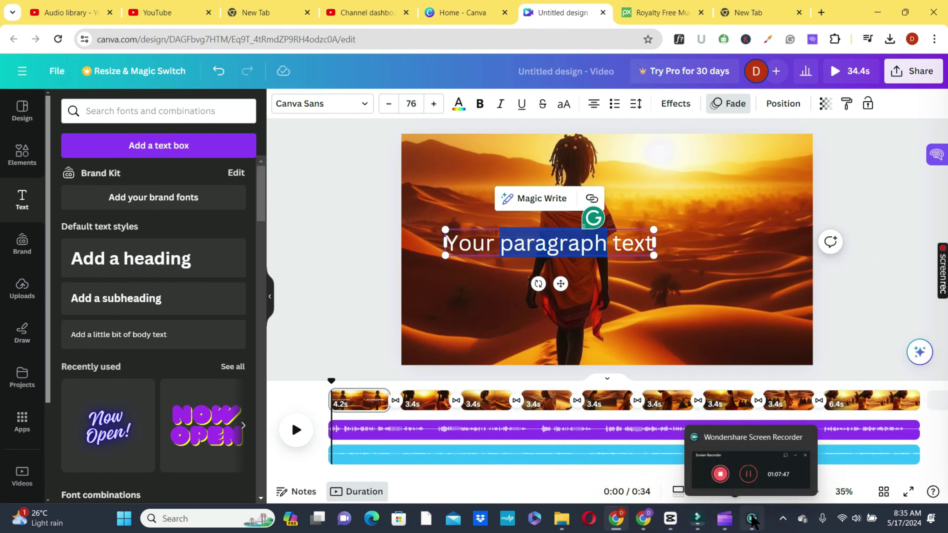
pyautogui.click(641, 519)
pyautogui.rightClick(374, 265)
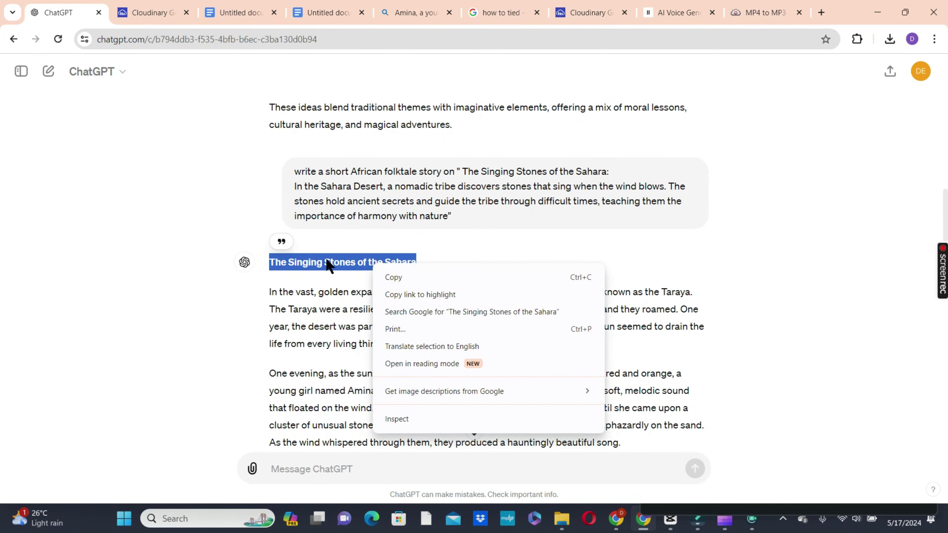
pyautogui.click(416, 278)
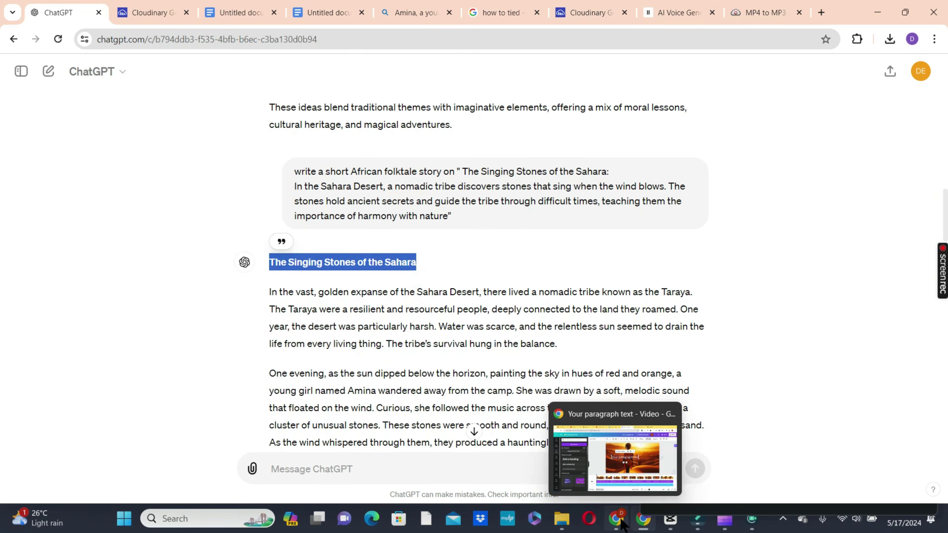
# Step: Switch back to Canva, replace the placeholder text with the copied story title, and fit it on one centred line at size 64.5
pyautogui.click(616, 453)
pyautogui.doubleClick(611, 253)
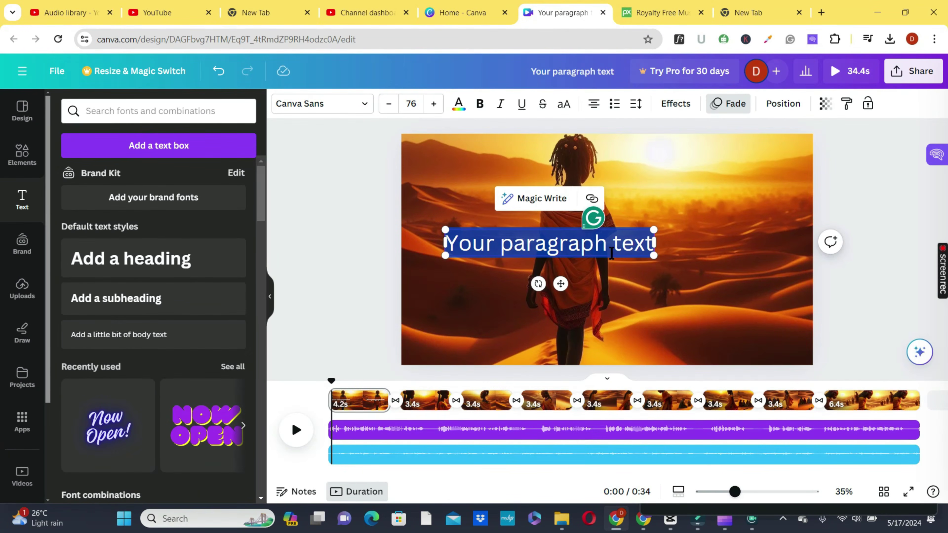
pyautogui.hotkey('ctrl', 'v')
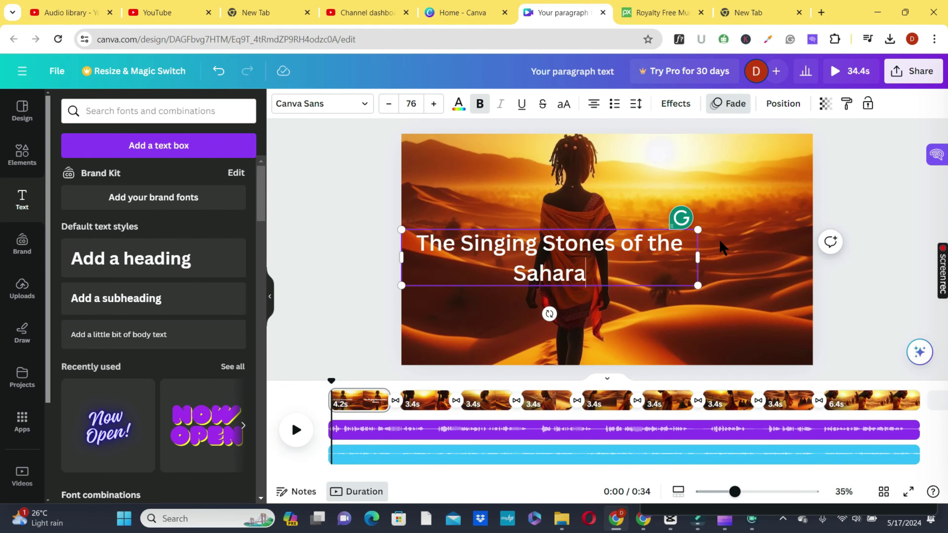
pyautogui.moveTo(697, 229); pyautogui.dragTo(710, 276)
pyautogui.moveTo(559, 248); pyautogui.dragTo(612, 258)
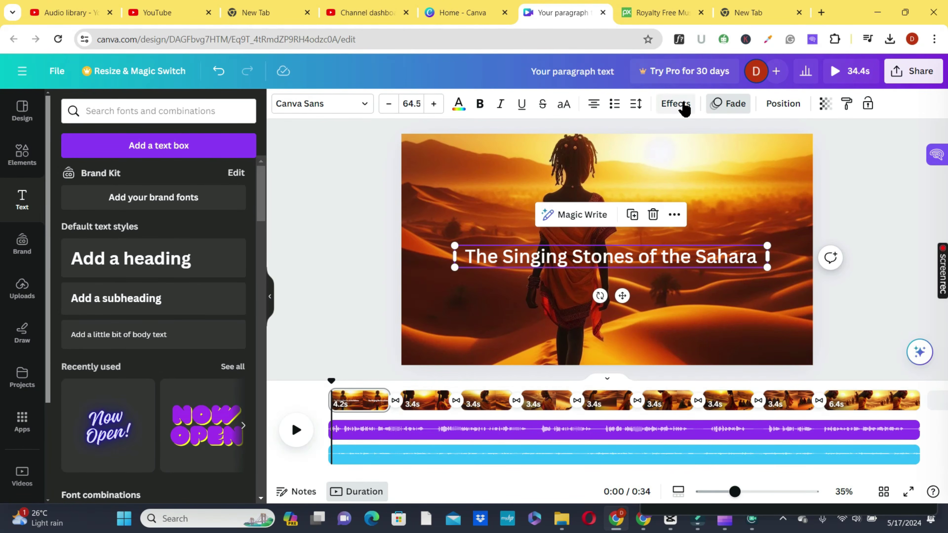
# Step: Apply the Outline effect to the title with a much thicker outline in black
pyautogui.click(676, 104)
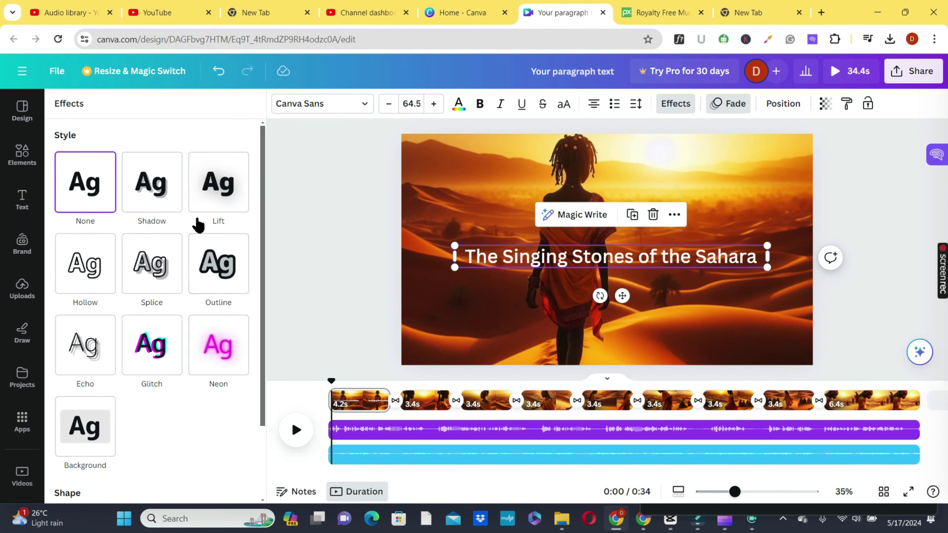
pyautogui.click(234, 276)
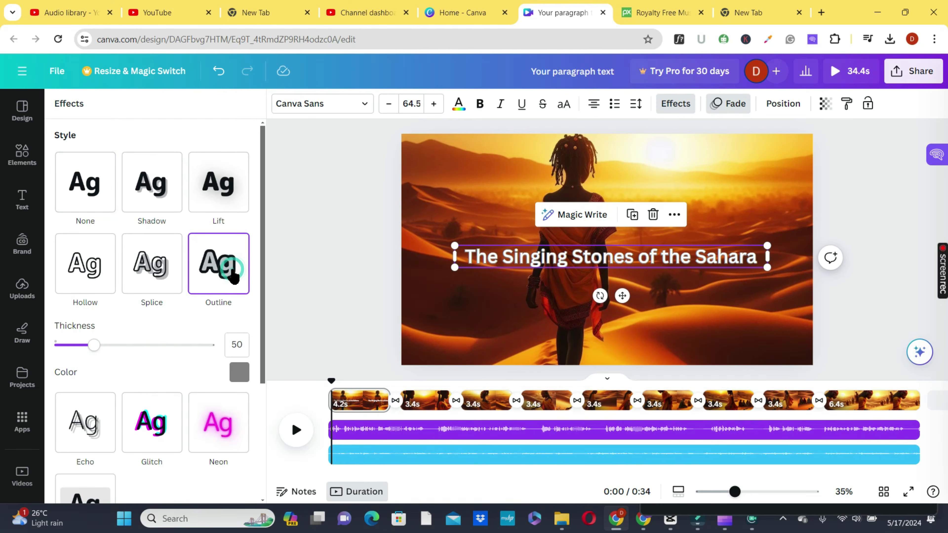
pyautogui.click(186, 344)
pyautogui.click(242, 374)
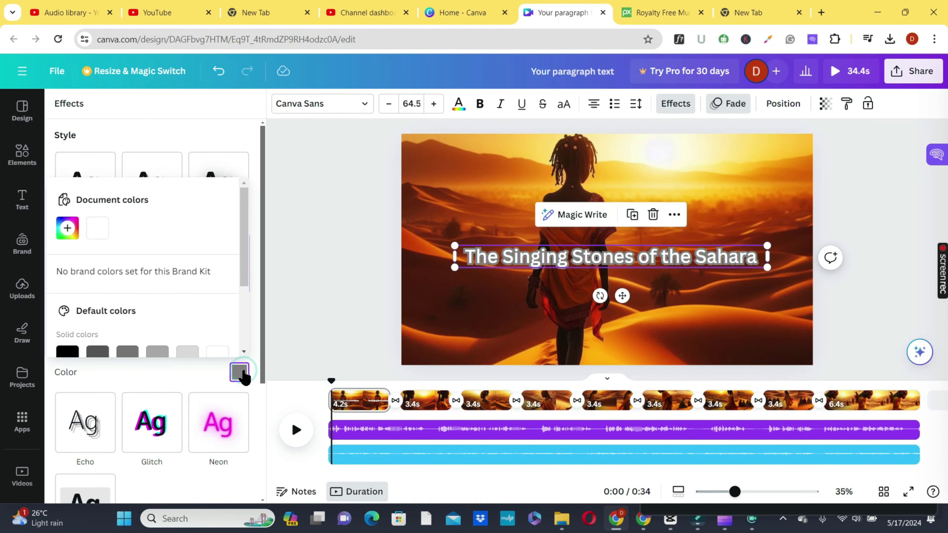
pyautogui.moveTo(244, 271); pyautogui.dragTo(236, 309)
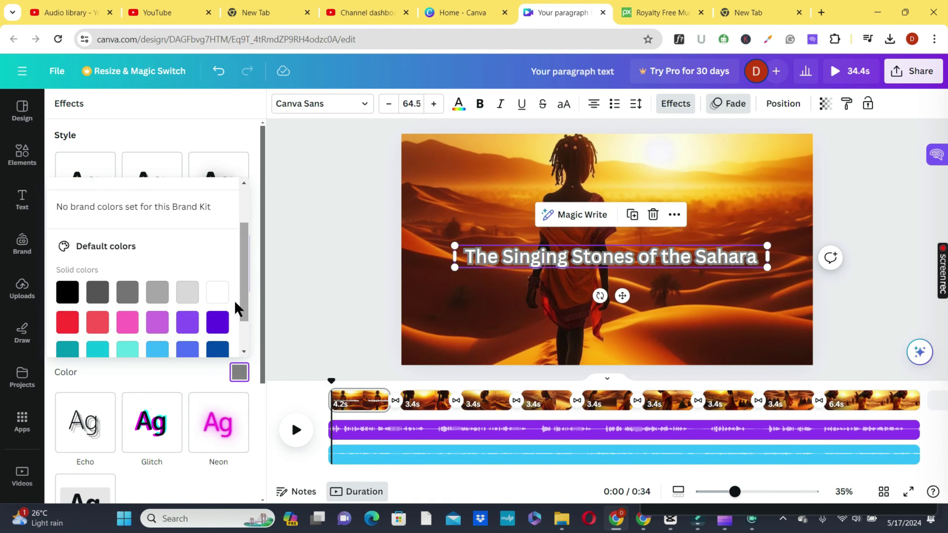
pyautogui.click(68, 292)
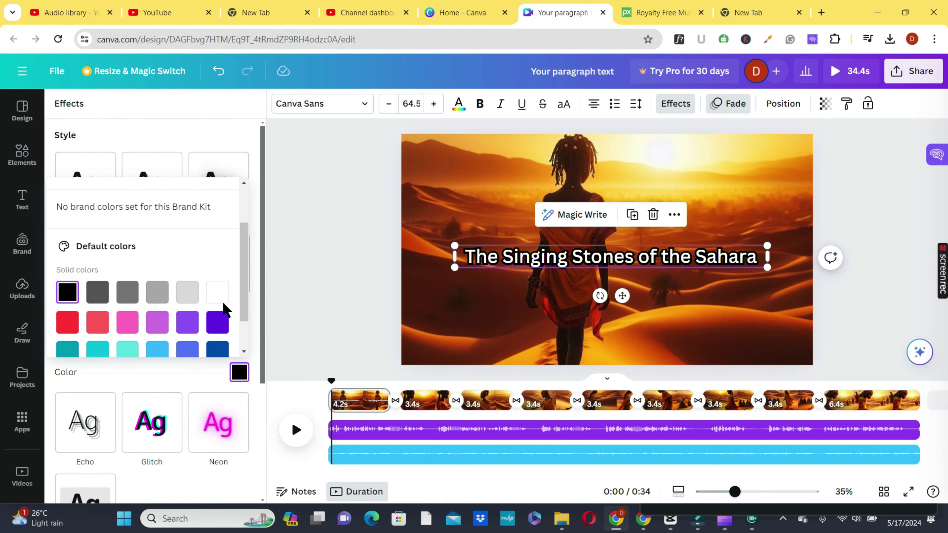
pyautogui.scroll(-1, 245, 317)
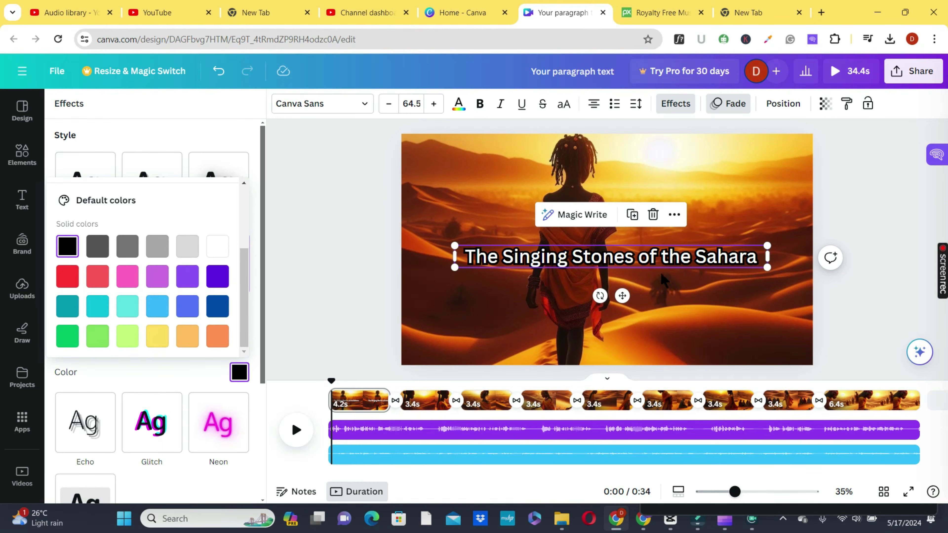
# Step: Make the title bold at size 65.4 and apply the Wipe text animation to it
pyautogui.hotkey('ctrl', 'z')
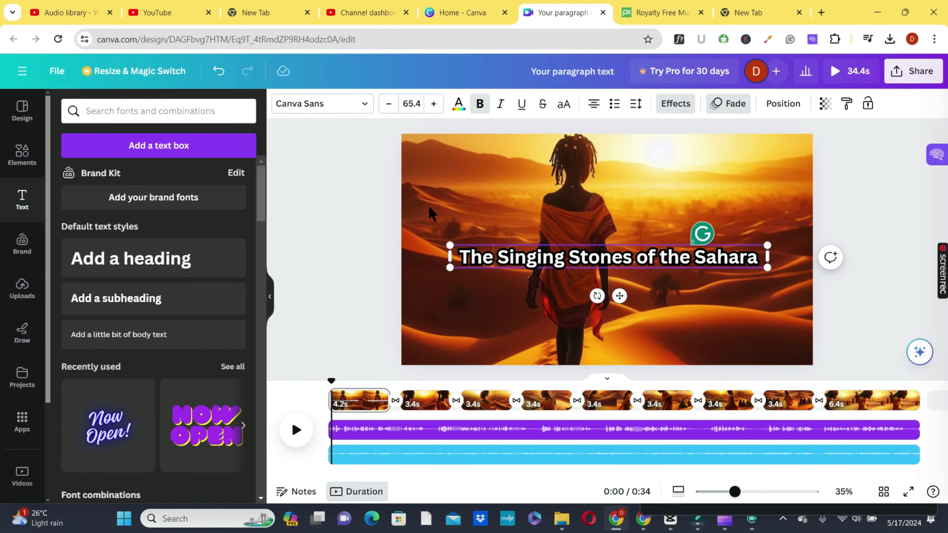
pyautogui.hotkey('ctrl', 'z')
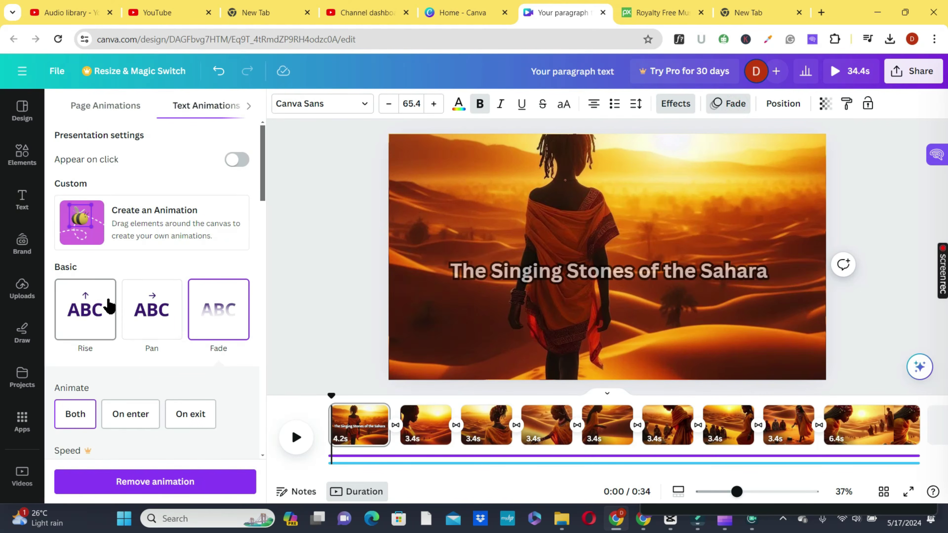
pyautogui.scroll(-5, 147, 280)
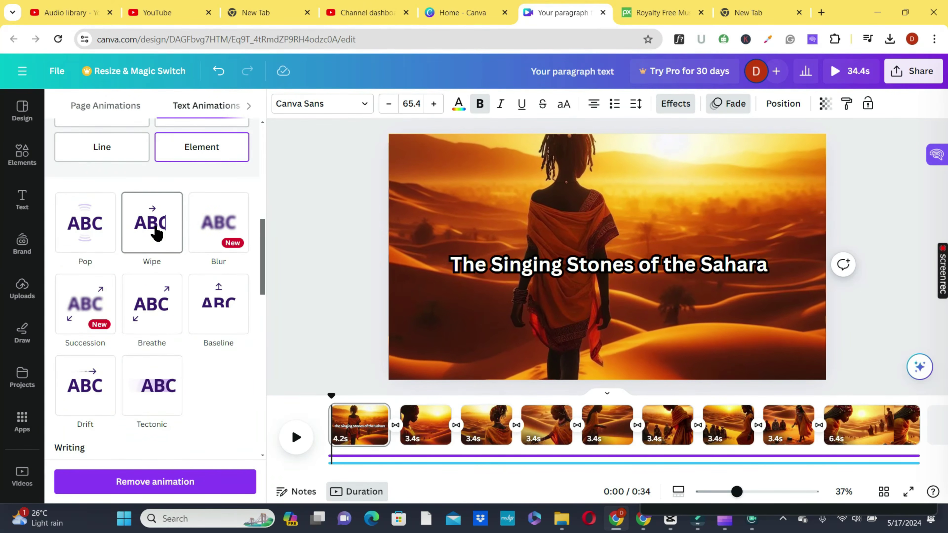
pyautogui.click(153, 229)
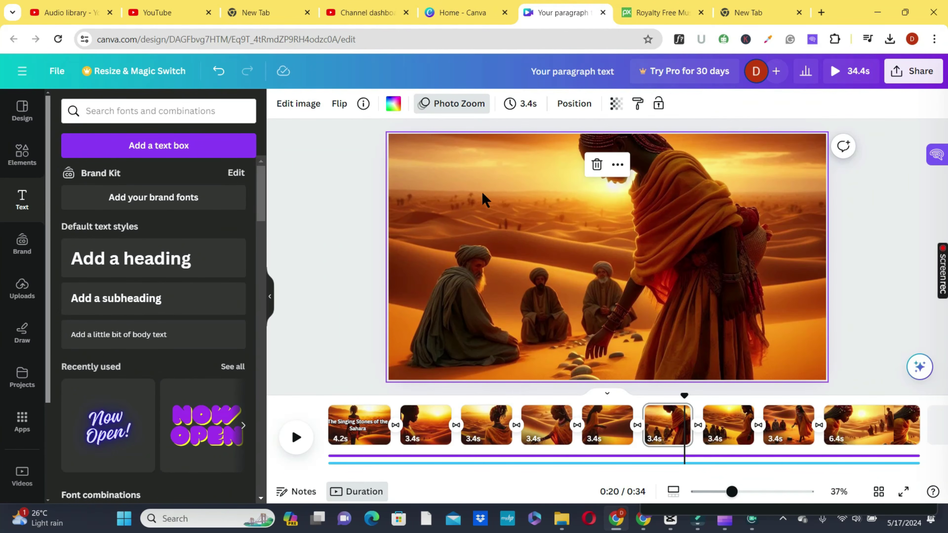
# Step: Download all pages of the design as an MP4 video
pyautogui.click(920, 72)
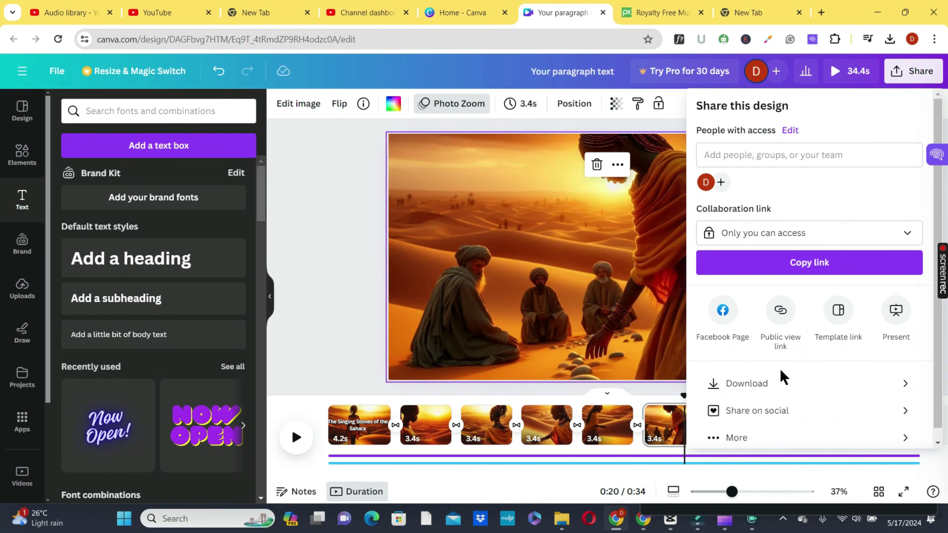
pyautogui.click(757, 396)
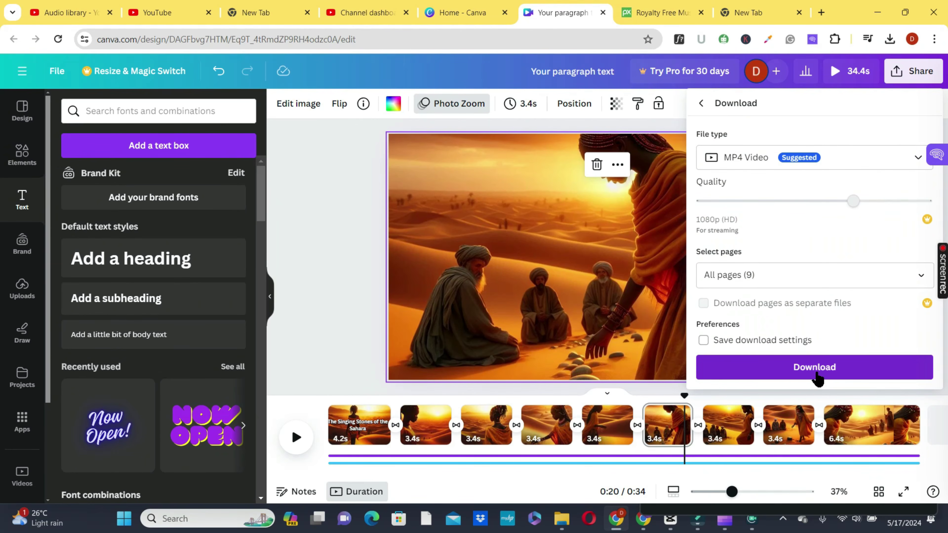
pyautogui.click(815, 375)
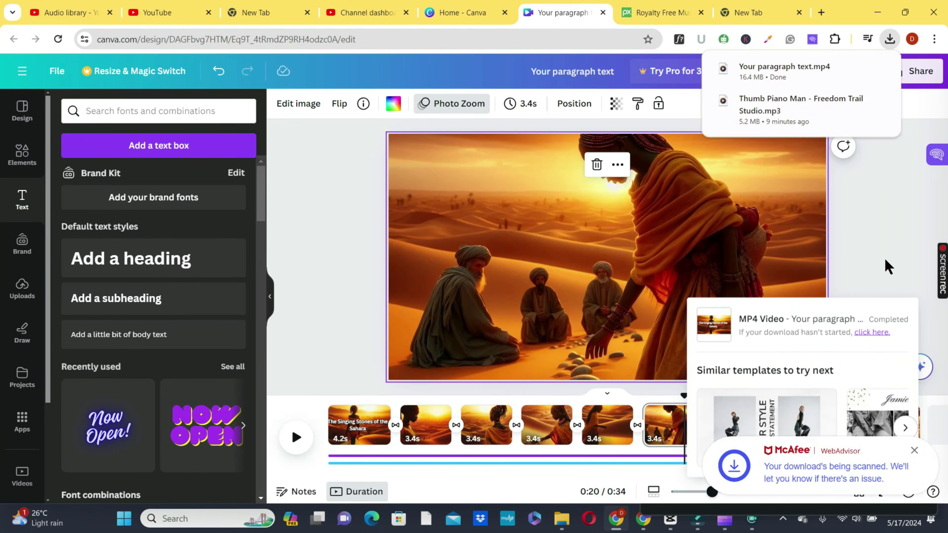
# Step: Switch to the other browser window and open the CapCut web editor's home page in a new tab
pyautogui.hotkey('alt', 'Tab')
pyautogui.click(204, 196)
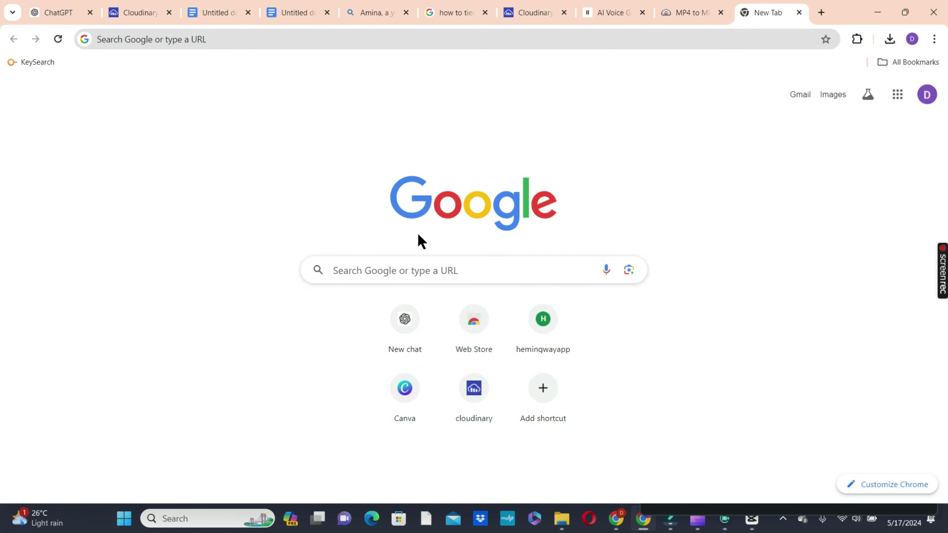
pyautogui.click(424, 269)
pyautogui.write('ca')
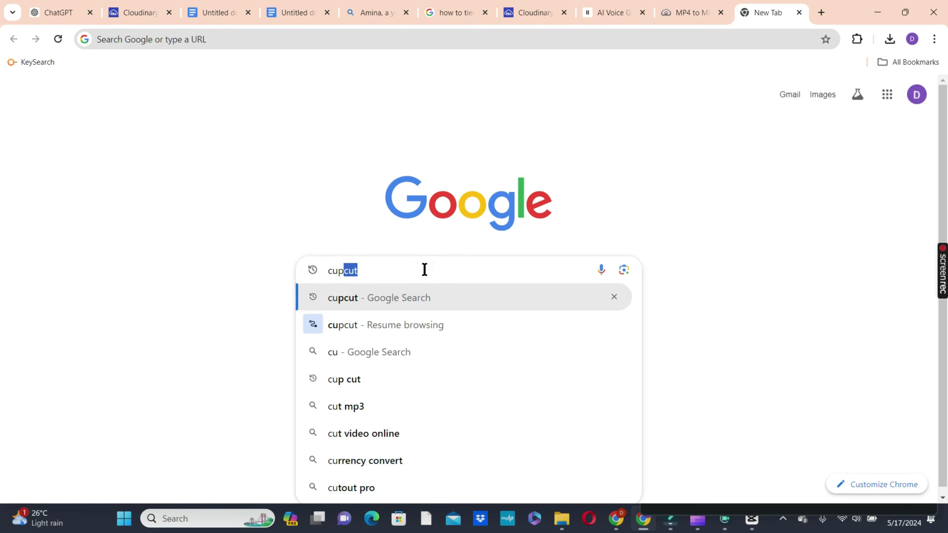
pyautogui.press('Return')
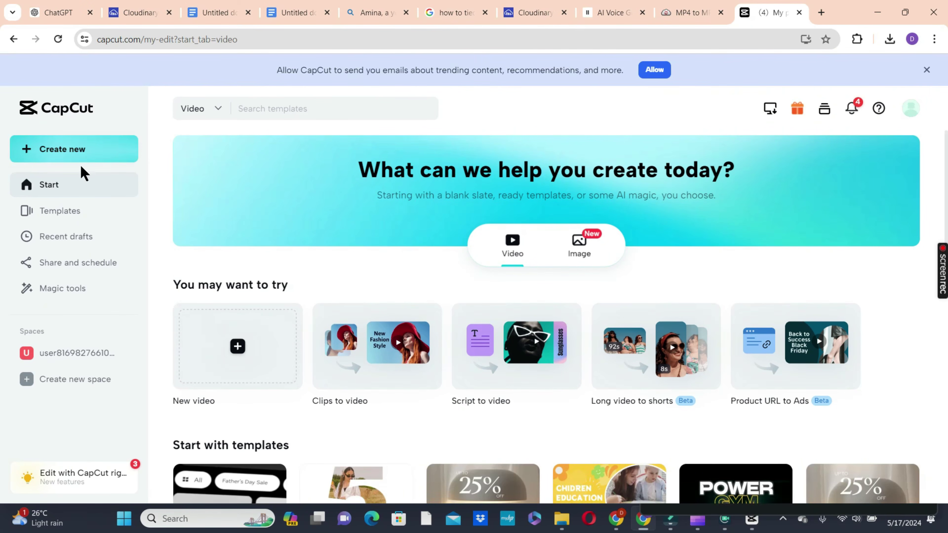
# Step: Create a new 16:9 video in CapCut and upload the downloaded "Your paragraph text" video from Downloads
pyautogui.click(58, 151)
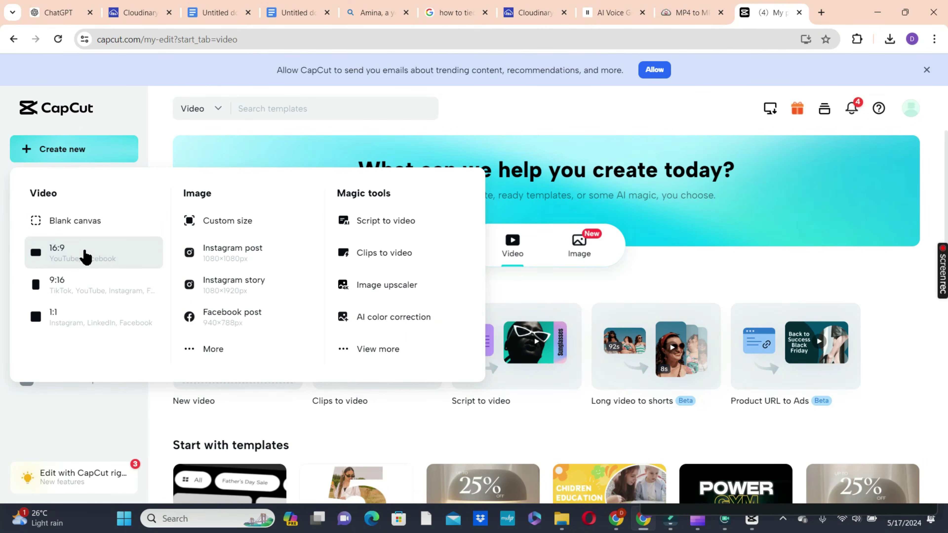
pyautogui.click(84, 249)
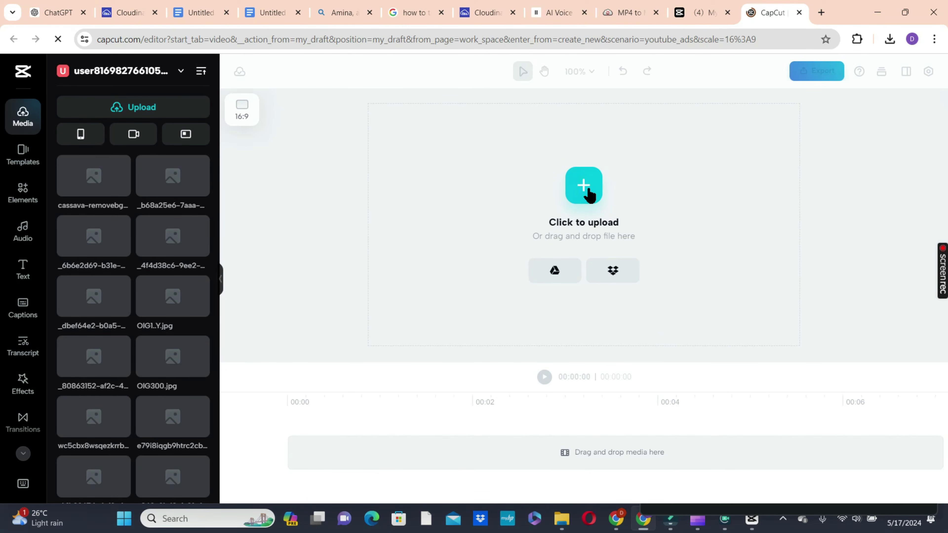
pyautogui.click(596, 195)
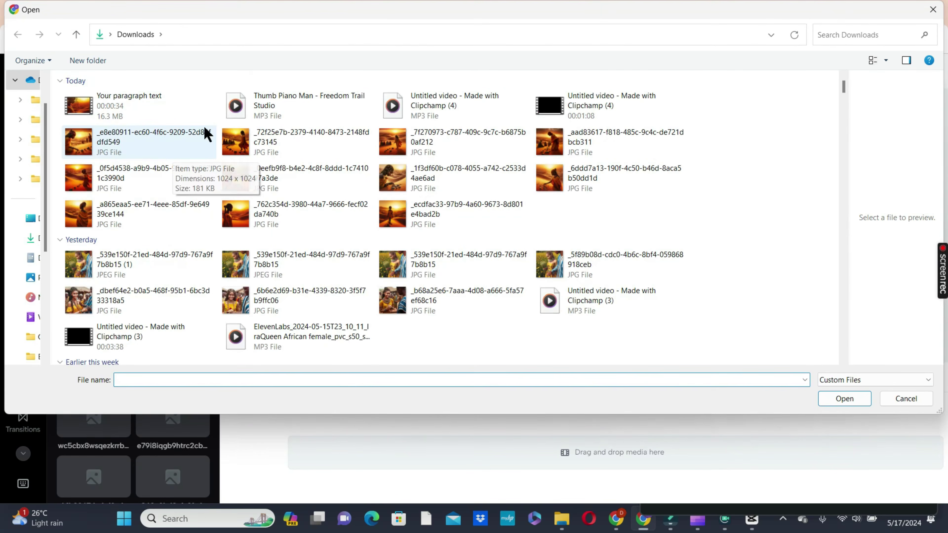
pyautogui.doubleClick(145, 108)
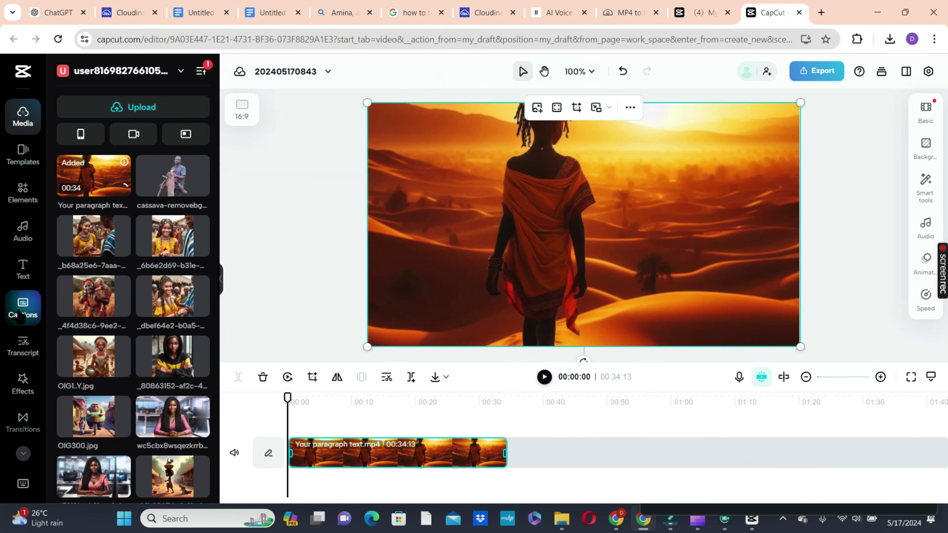
# Step: Generate auto captions in English (US) for the video and play part of it to check them
pyautogui.click(20, 317)
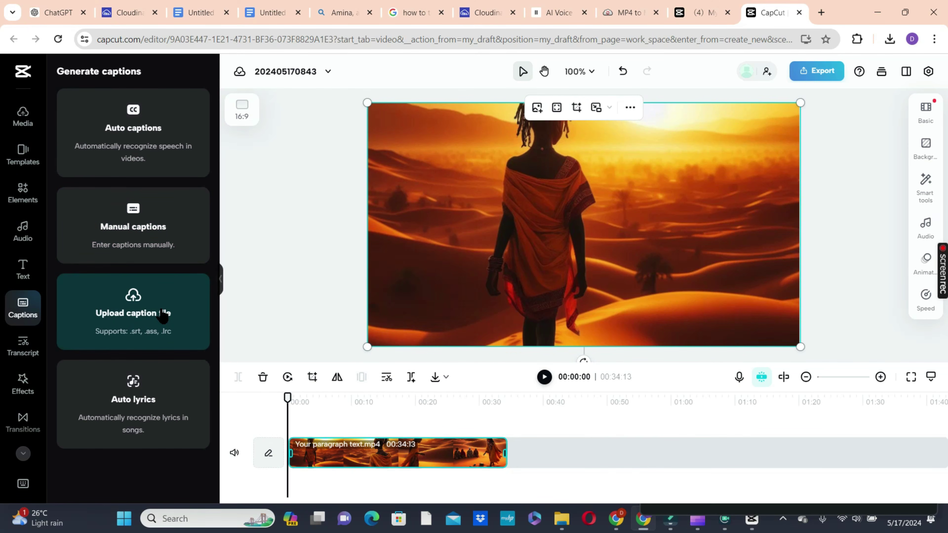
pyautogui.click(142, 158)
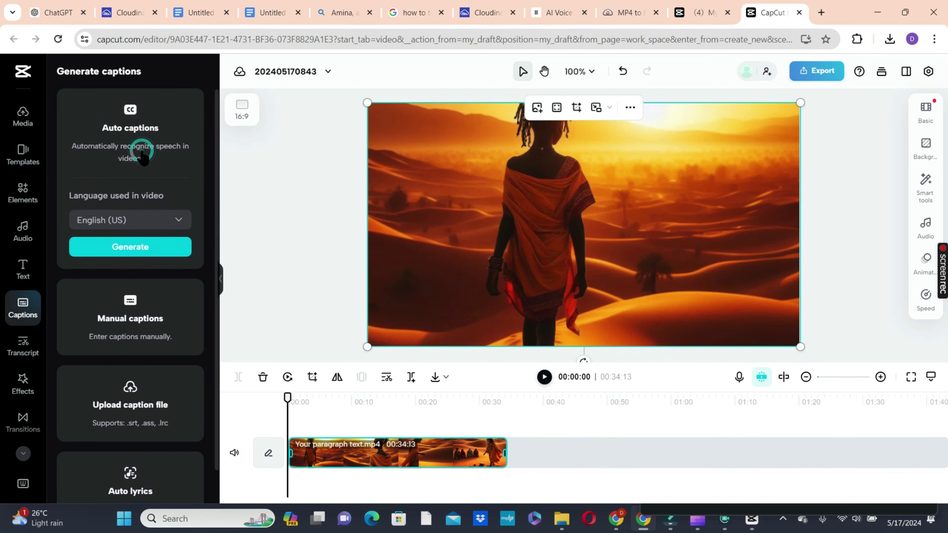
pyautogui.click(149, 253)
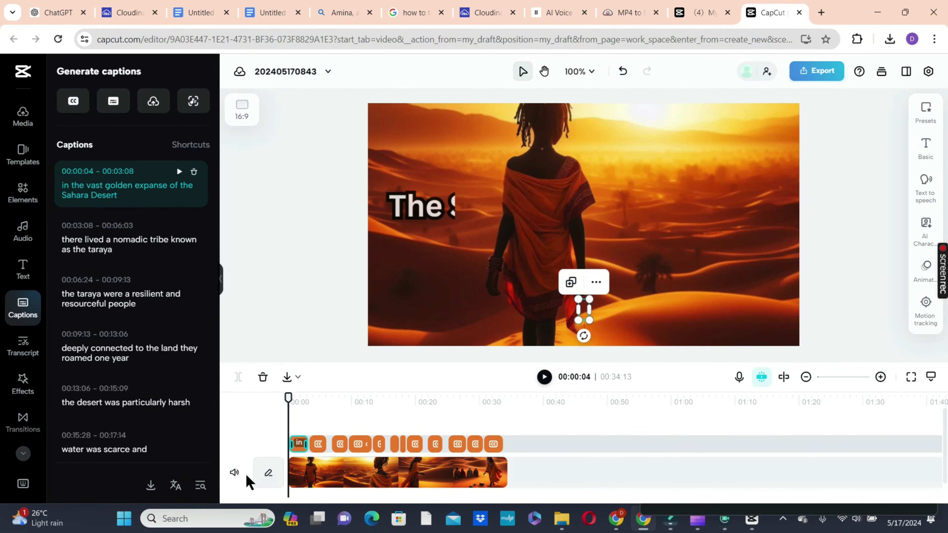
pyautogui.click(543, 377)
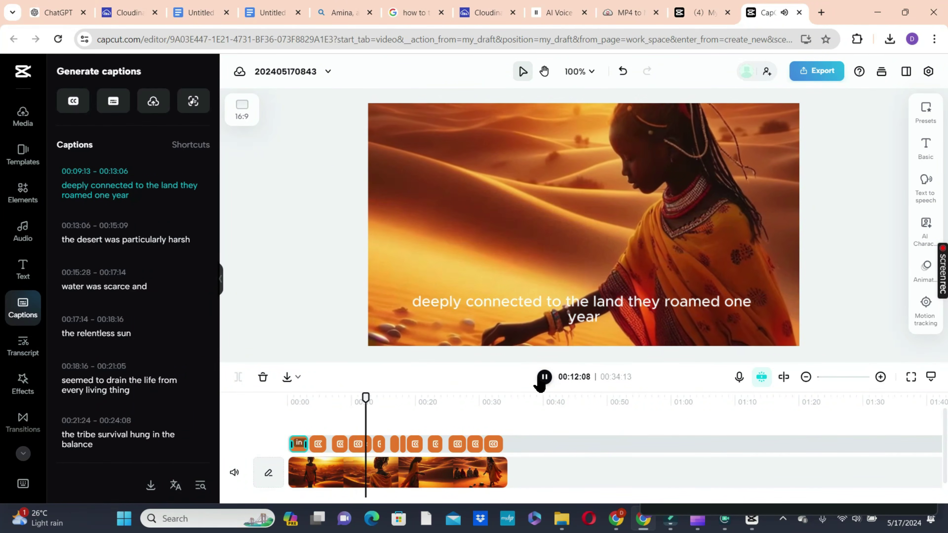
pyautogui.click(540, 385)
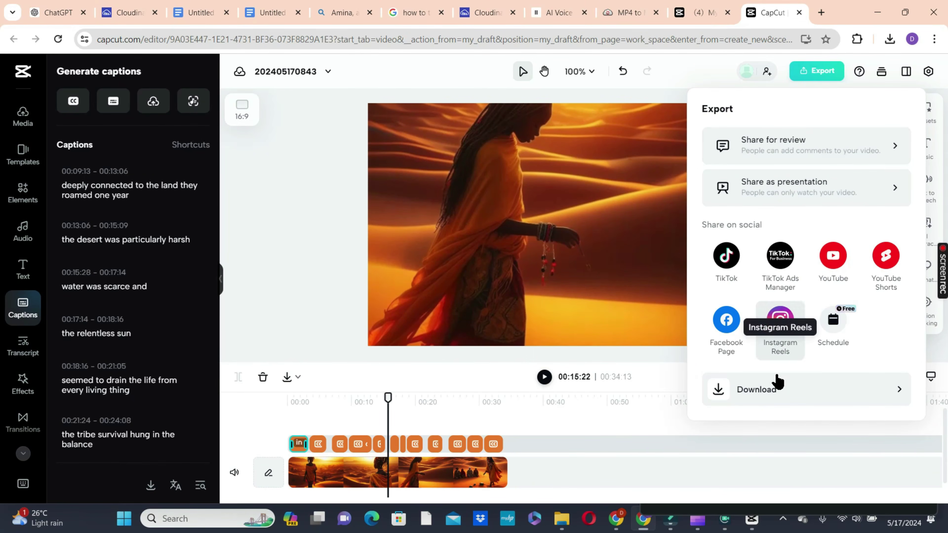
# Step: Export the captioned video as an MP4 download at 1080p resolution
pyautogui.click(764, 392)
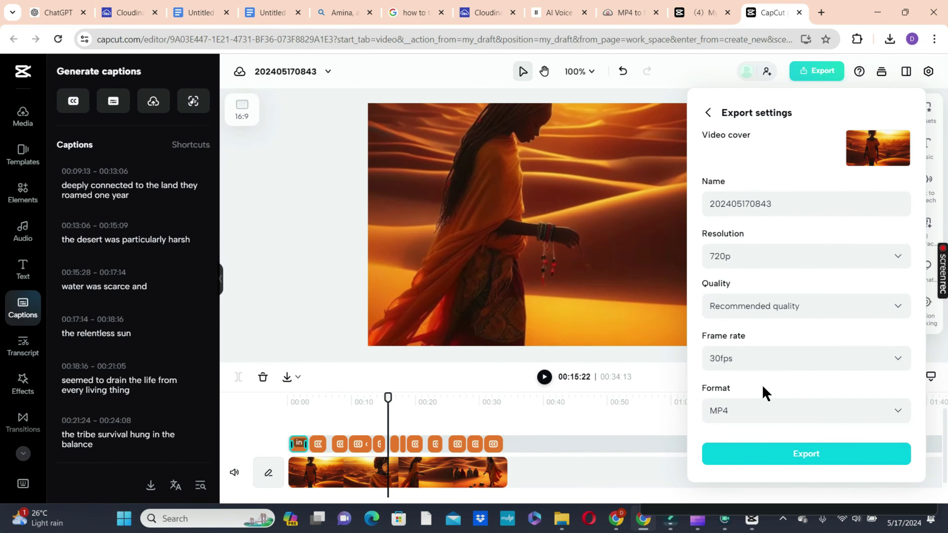
pyautogui.click(899, 256)
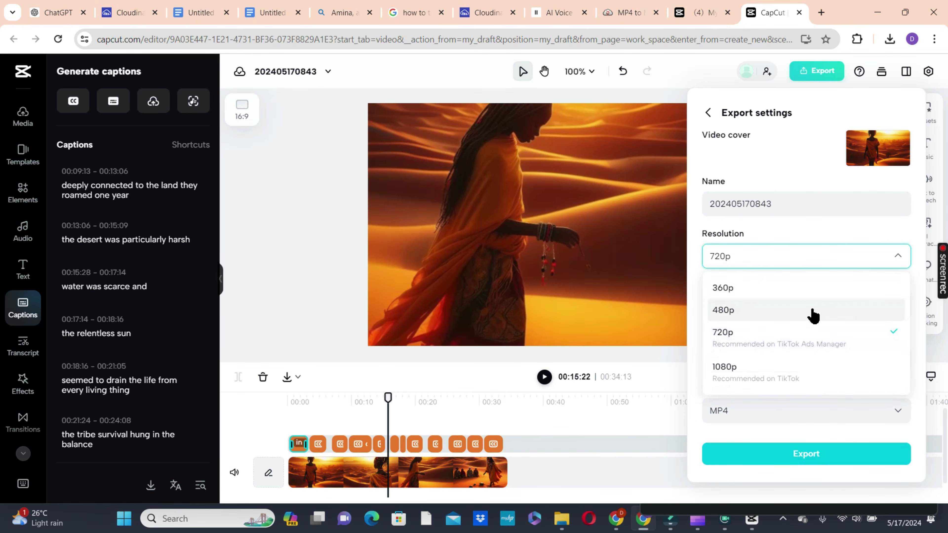
pyautogui.click(740, 374)
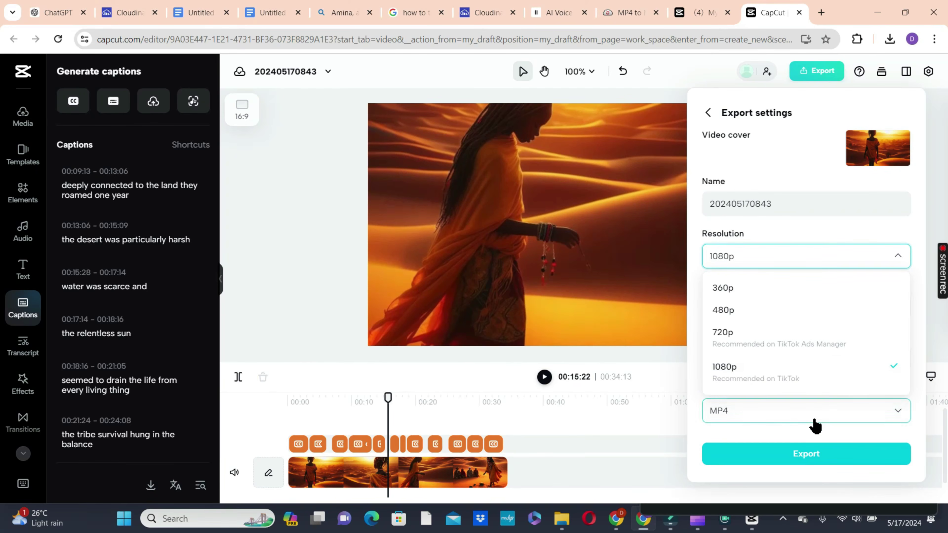
pyautogui.click(802, 461)
pyautogui.click(801, 459)
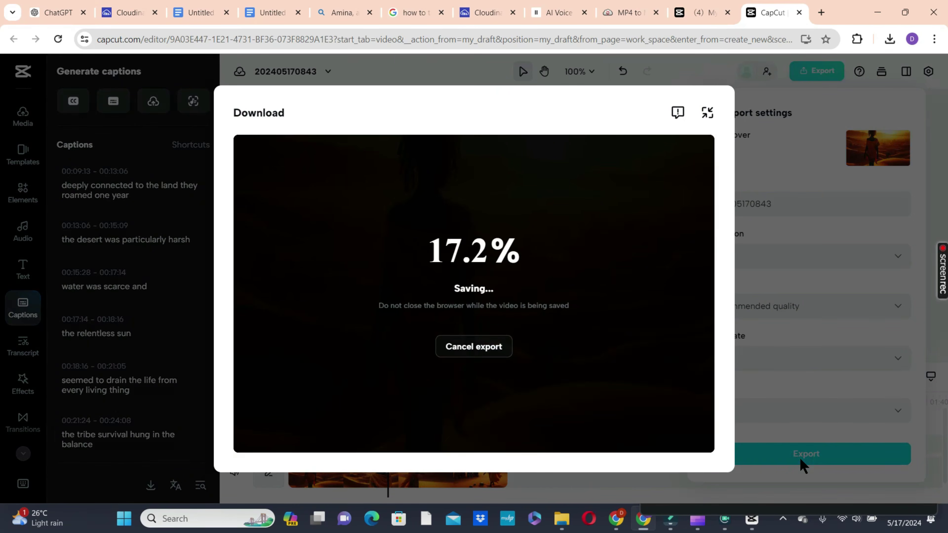